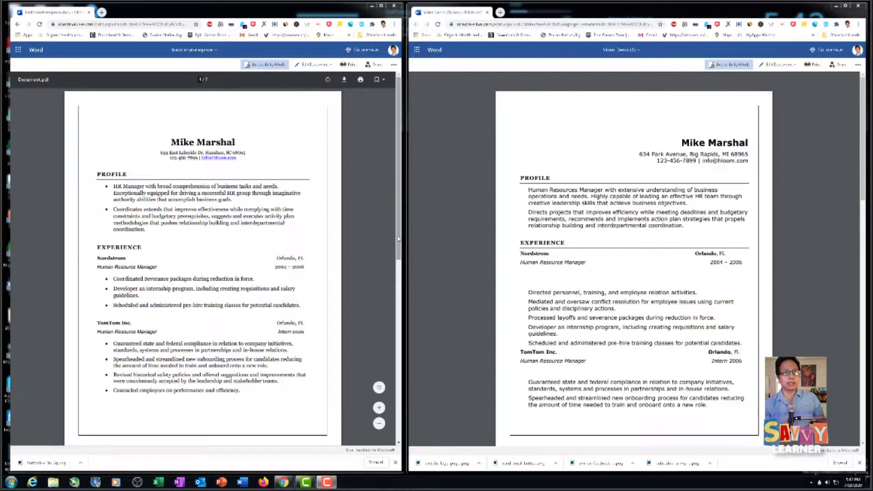
pyautogui.moveTo(402, 243); pyautogui.dragTo(397, 213)
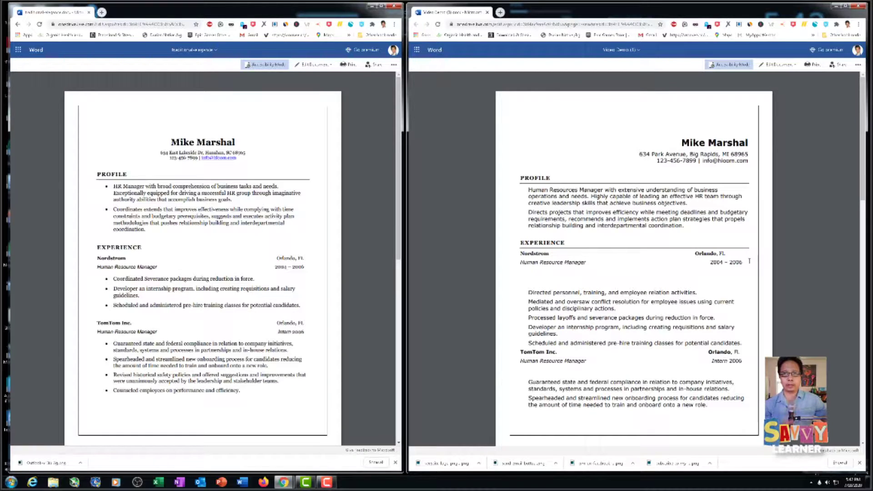
pyautogui.moveTo(866, 170)
pyautogui.mouseDown()
pyautogui.moveTo(861, 279)
pyautogui.moveTo(863, 178)
pyautogui.mouseUp()
pyautogui.moveTo(271, 170)
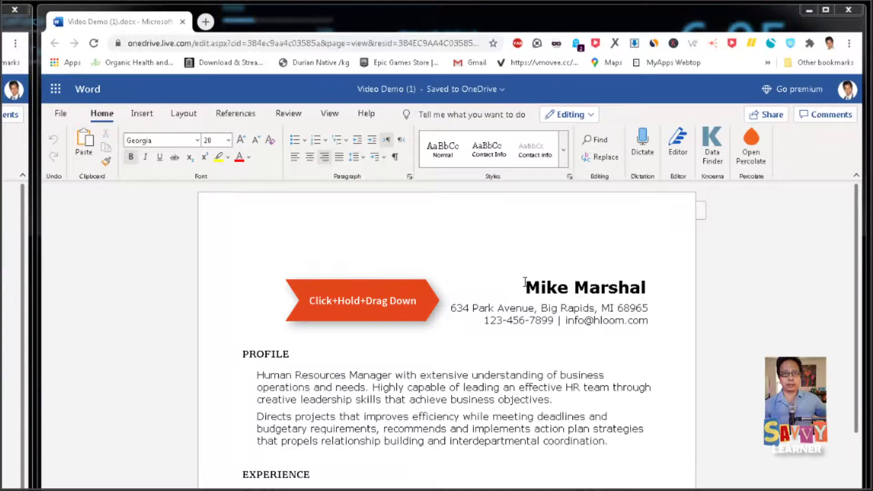
# - Centre the name and contact lines in the resume header and set the name's font to Georgia
pyautogui.moveTo(525, 283); pyautogui.dragTo(659, 332)
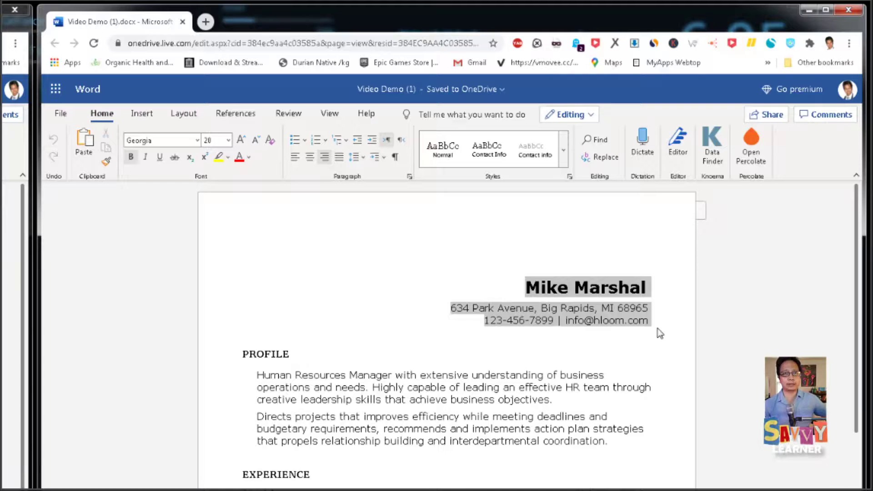
pyautogui.click(311, 157)
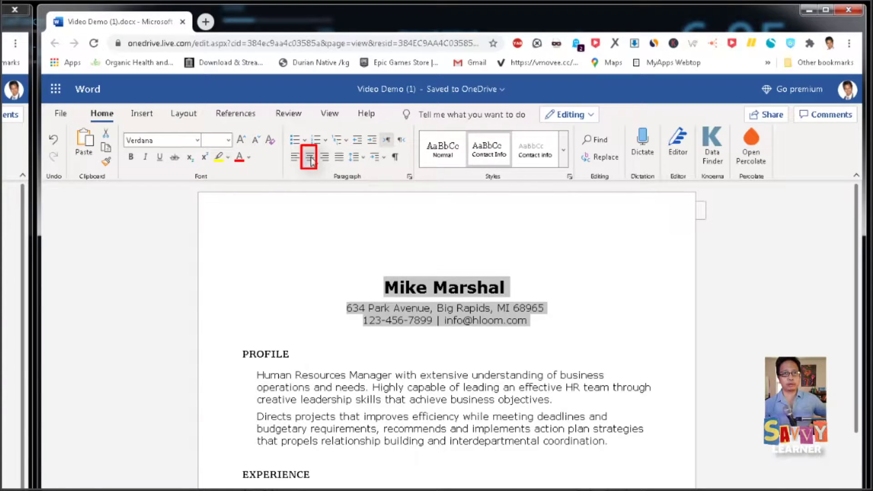
pyautogui.click(383, 287)
pyautogui.moveTo(384, 286); pyautogui.dragTo(504, 288)
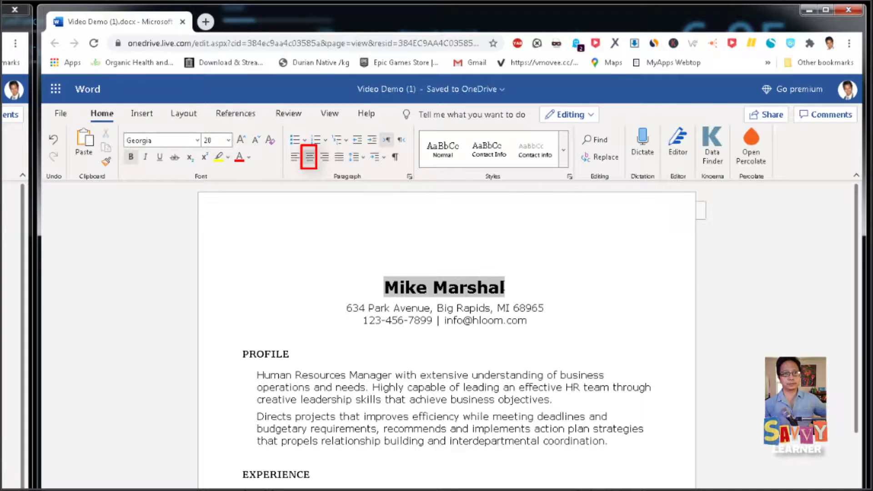
pyautogui.click(485, 287)
pyautogui.moveTo(384, 287); pyautogui.dragTo(512, 286)
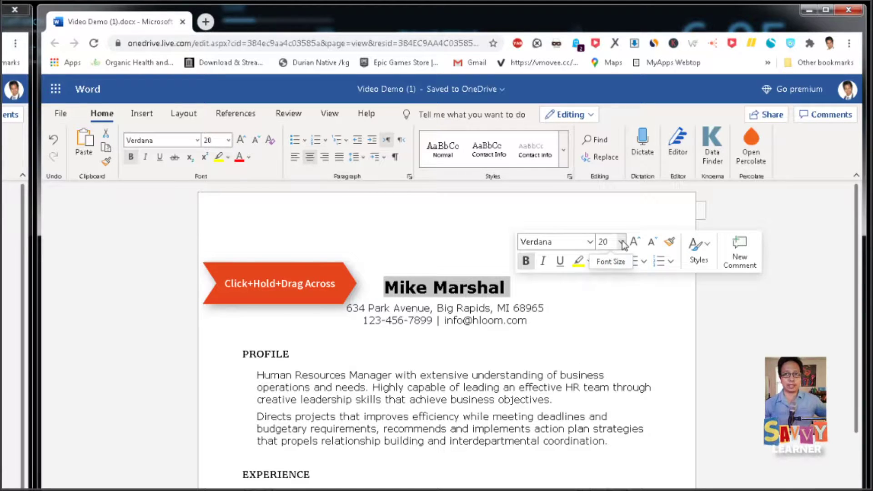
pyautogui.click(561, 245)
pyautogui.click(589, 242)
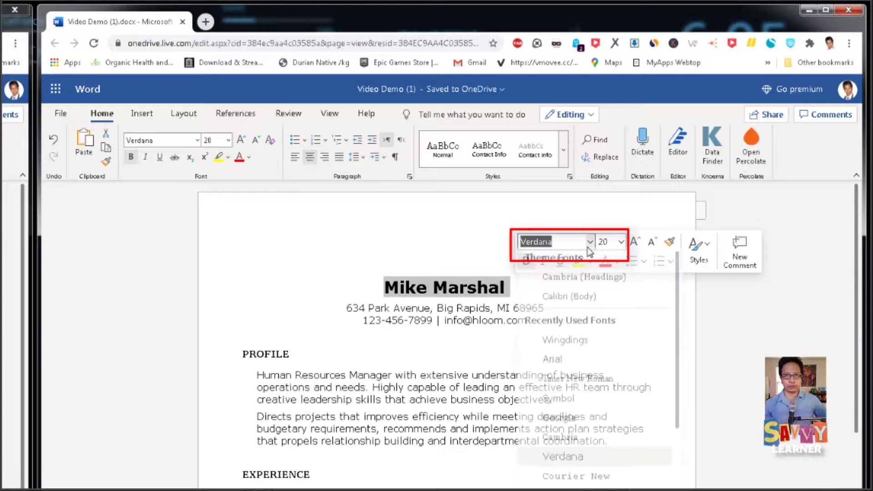
pyautogui.click(560, 420)
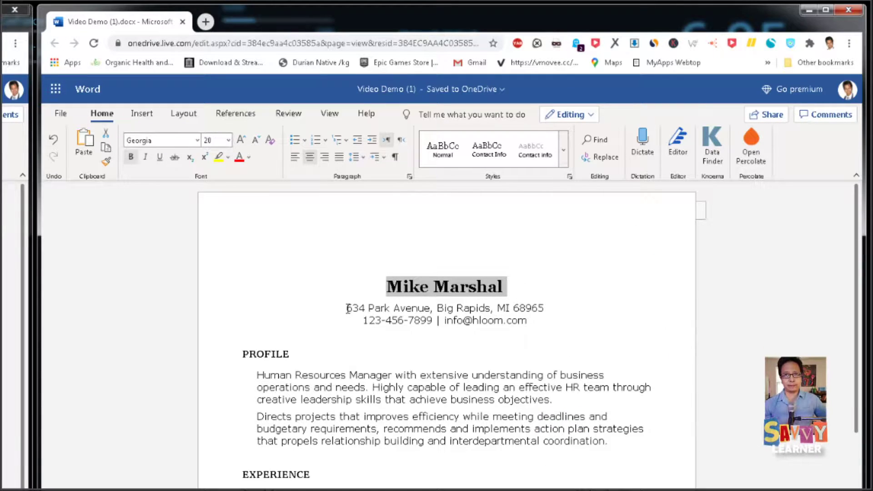
# - Set the address and contact lines under the name to Georgia, size 10
pyautogui.moveTo(346, 308); pyautogui.dragTo(530, 325)
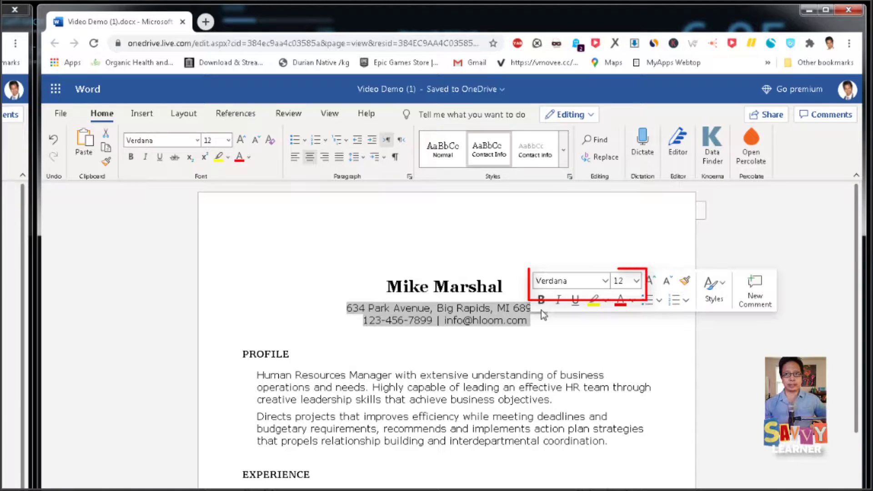
pyautogui.click(605, 280)
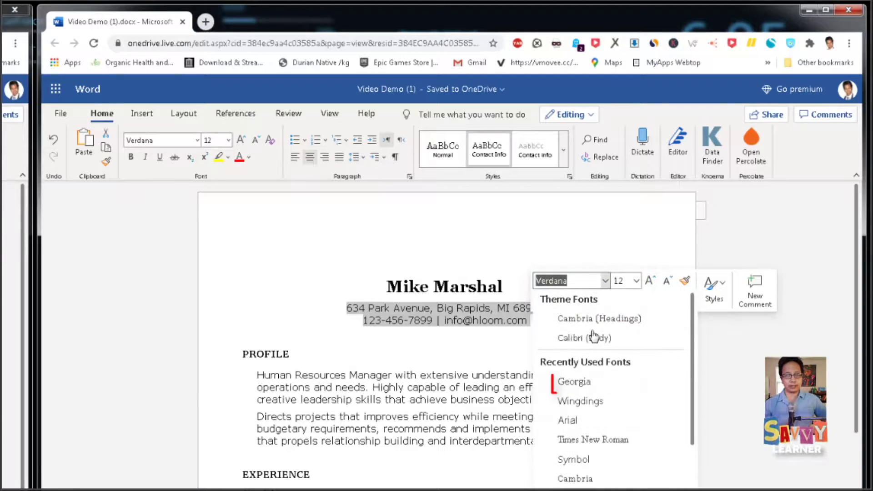
pyautogui.click(575, 383)
pyautogui.click(623, 281)
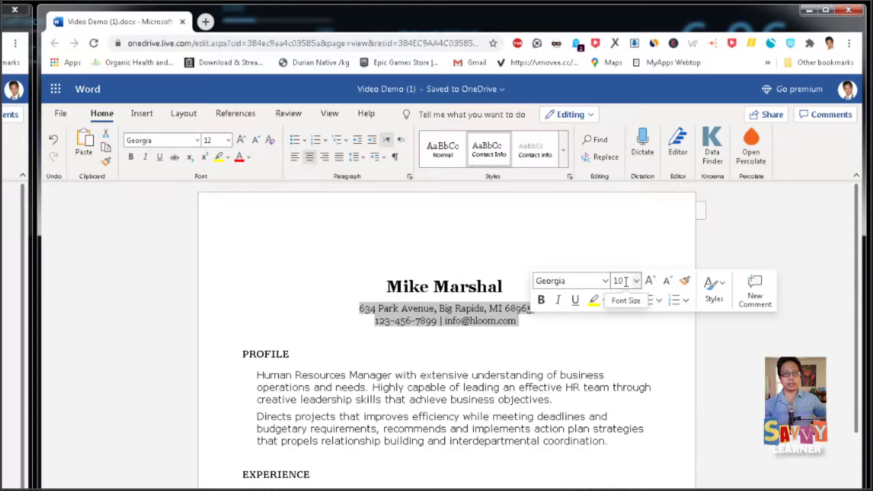
pyautogui.press('Return')
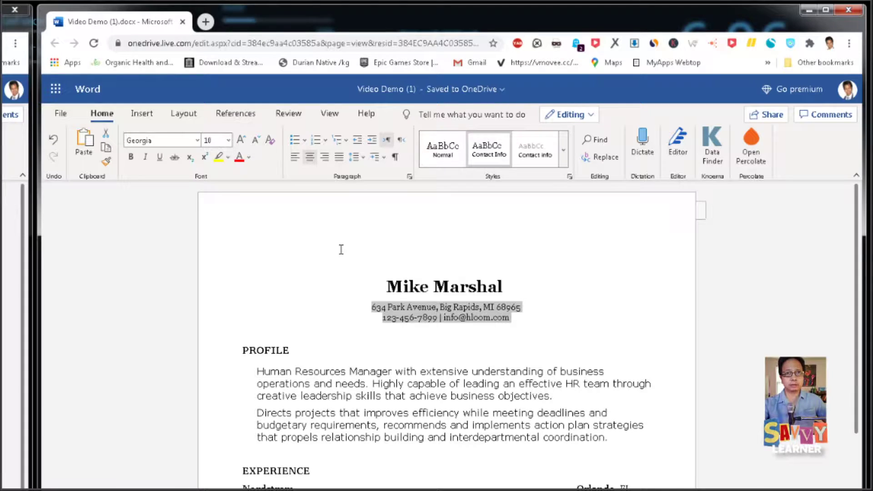
pyautogui.click(341, 250)
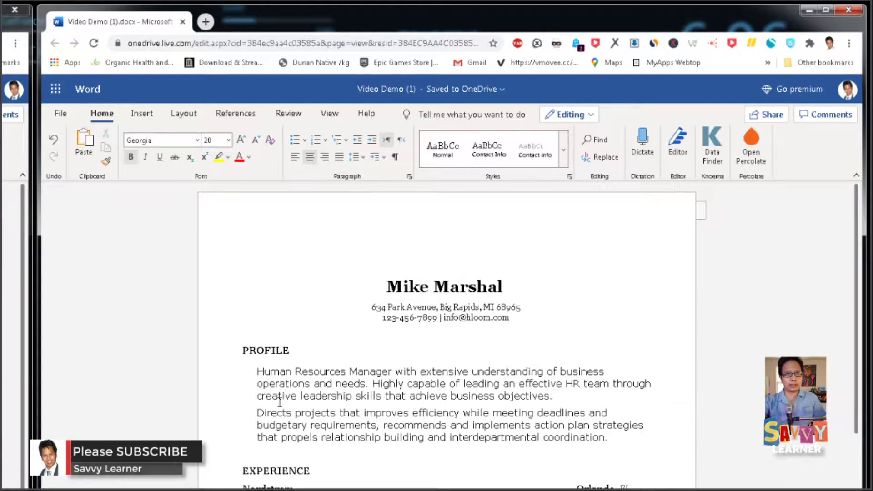
# - Set the Profile section's font to Georgia and turn its two paragraphs into a bulleted list
pyautogui.moveTo(243, 350); pyautogui.dragTo(612, 437)
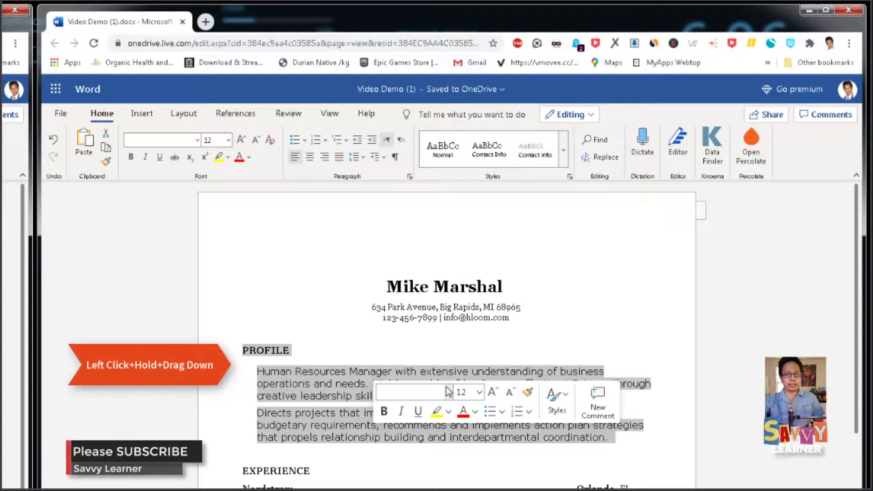
pyautogui.click(197, 140)
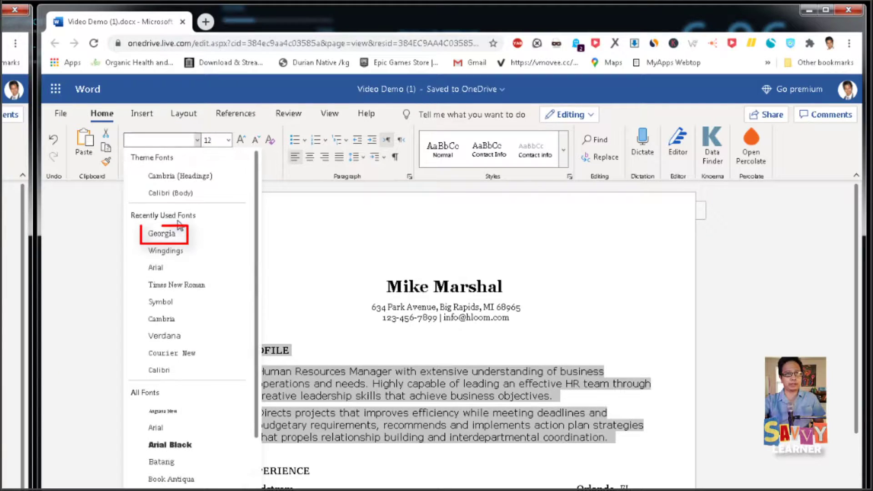
pyautogui.click(169, 235)
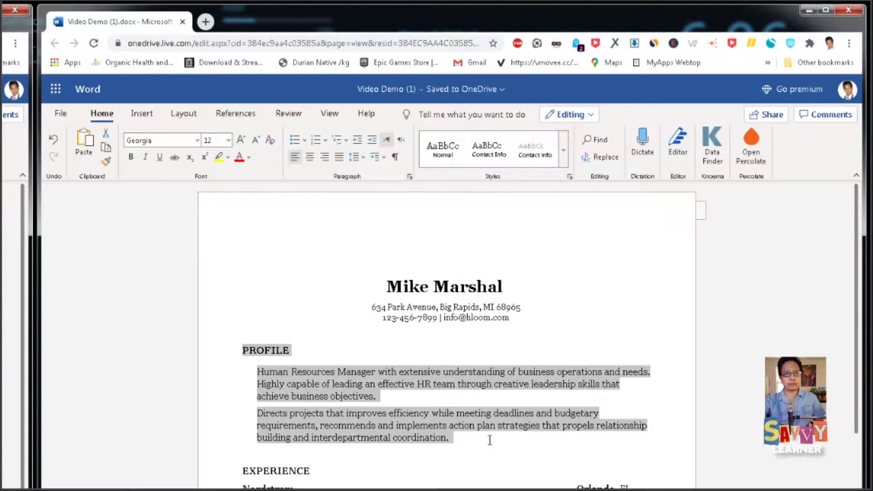
pyautogui.click(328, 349)
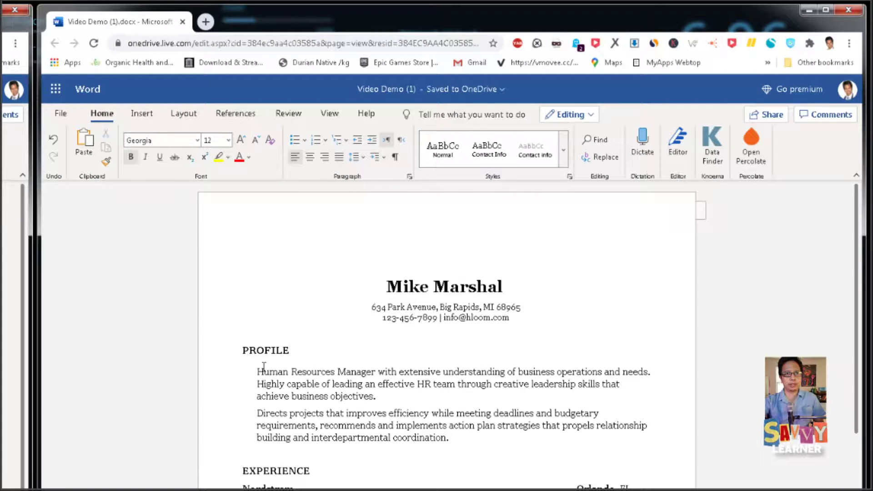
pyautogui.moveTo(258, 372); pyautogui.dragTo(473, 444)
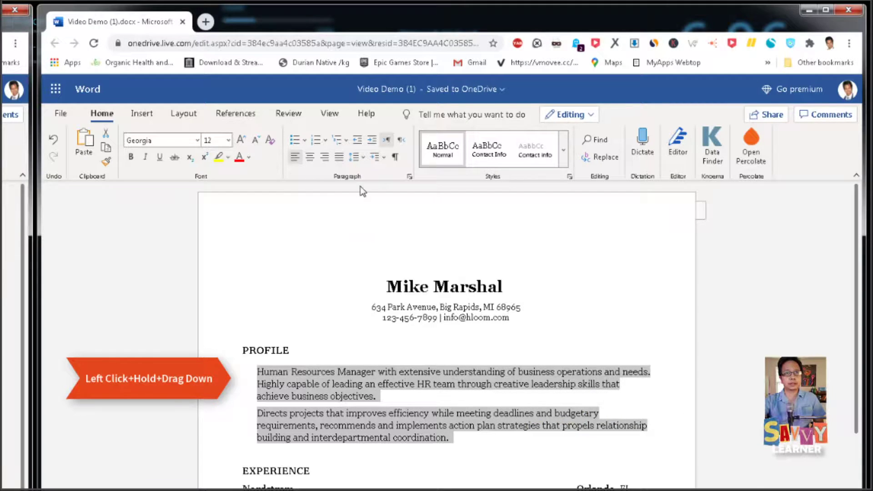
pyautogui.click(294, 141)
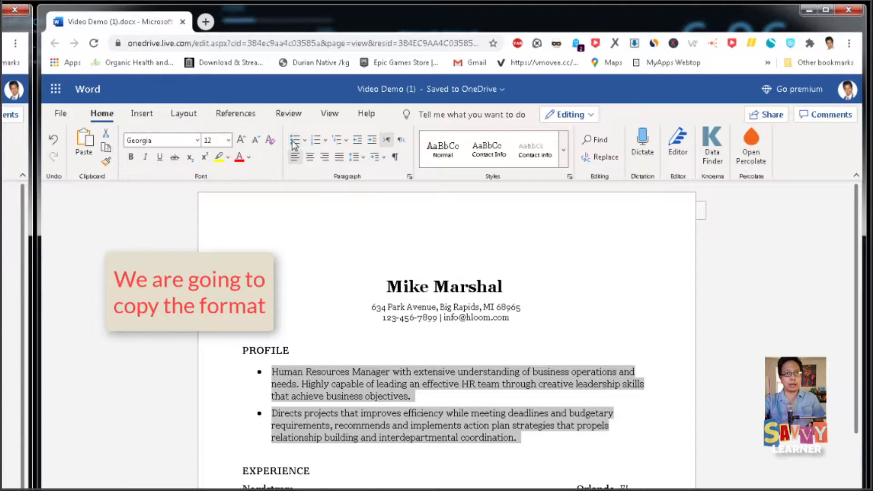
# - Copy the Profile bullets' formatting with Format Painter to the job-description paragraphs under Nordstrom and TomTom Inc
pyautogui.moveTo(271, 371); pyautogui.dragTo(532, 439)
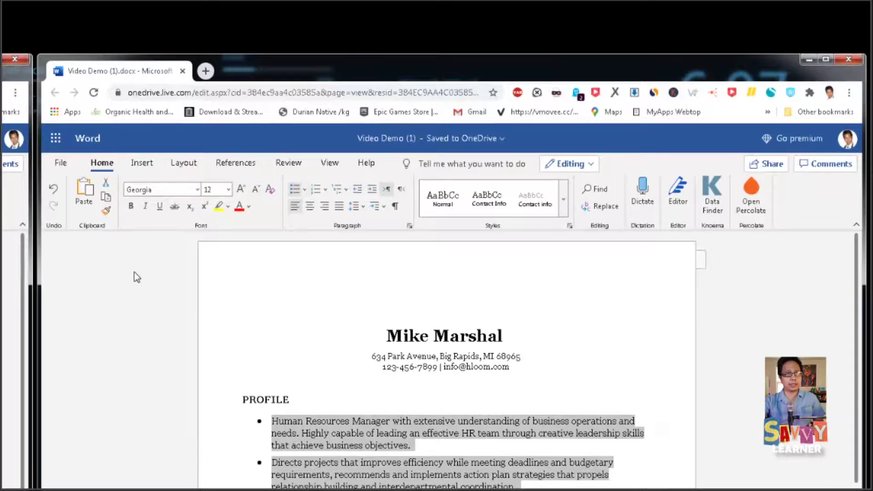
pyautogui.click(109, 212)
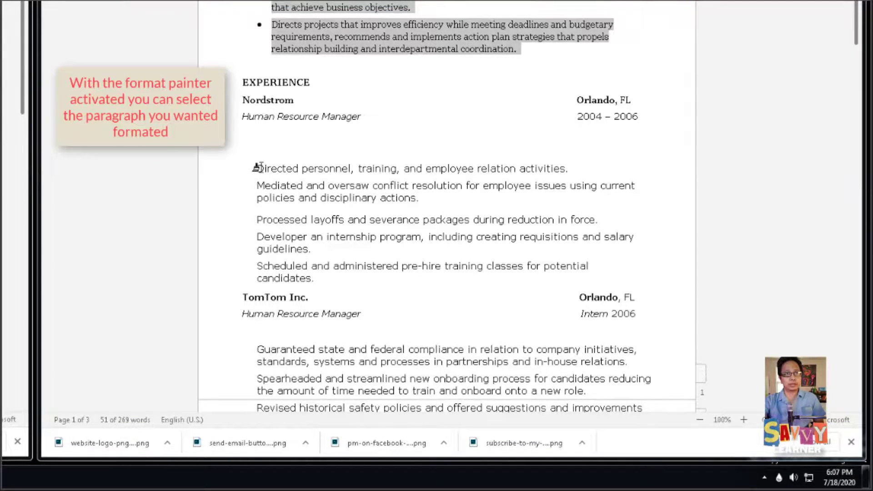
pyautogui.moveTo(257, 168)
pyautogui.mouseDown()
pyautogui.moveTo(420, 199)
pyautogui.moveTo(373, 279)
pyautogui.mouseUp()
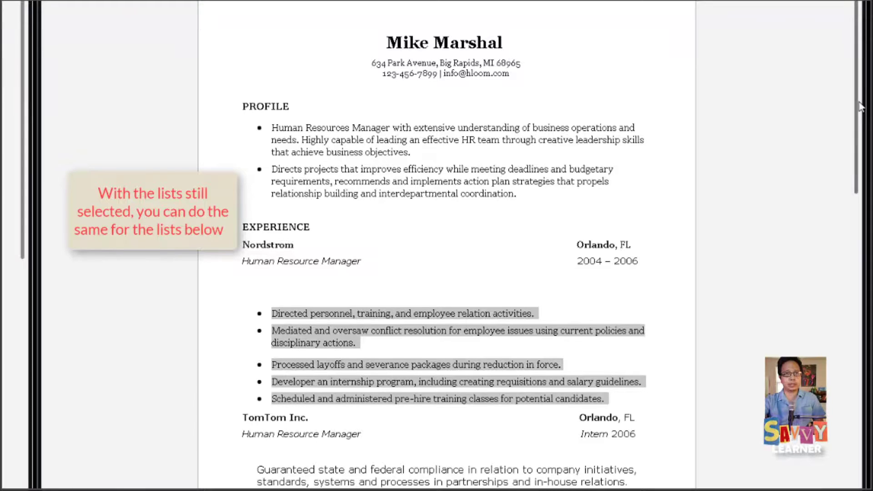
pyautogui.moveTo(858, 110); pyautogui.dragTo(849, 275)
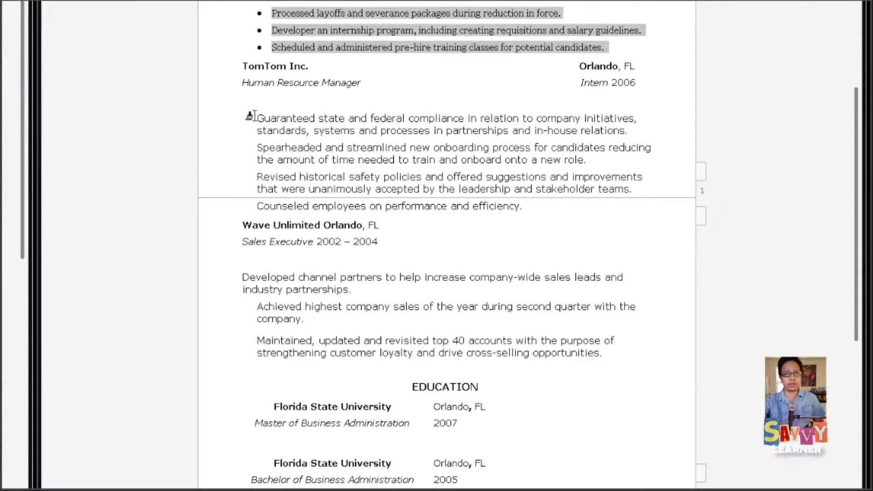
pyautogui.moveTo(250, 116)
pyautogui.mouseDown()
pyautogui.moveTo(510, 203)
pyautogui.moveTo(550, 207)
pyautogui.mouseUp()
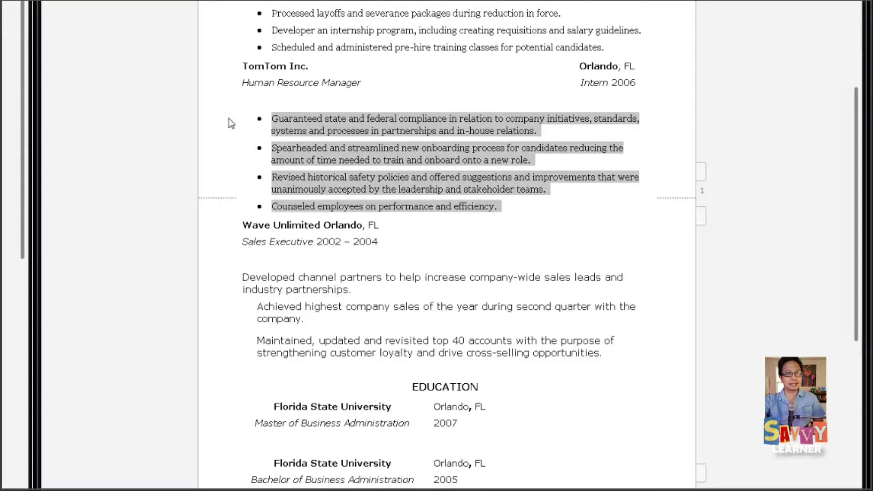
pyautogui.click(271, 119)
pyautogui.moveTo(271, 118); pyautogui.dragTo(502, 206)
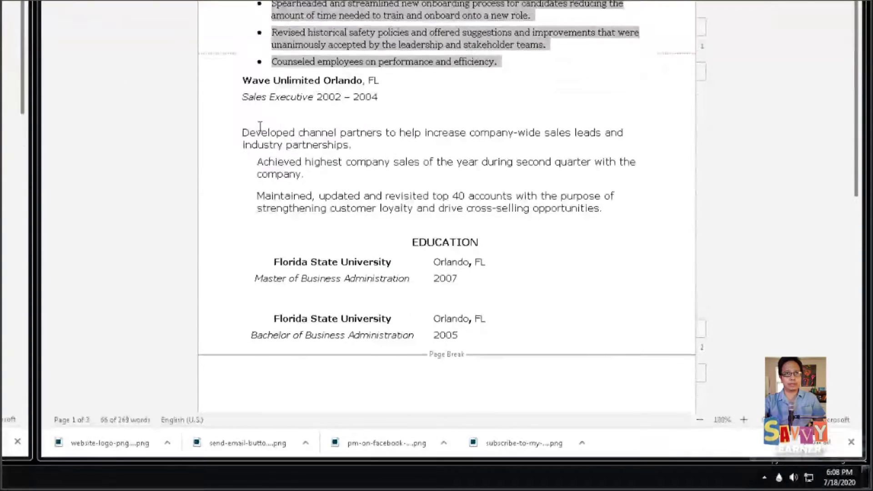
pyautogui.click(243, 135)
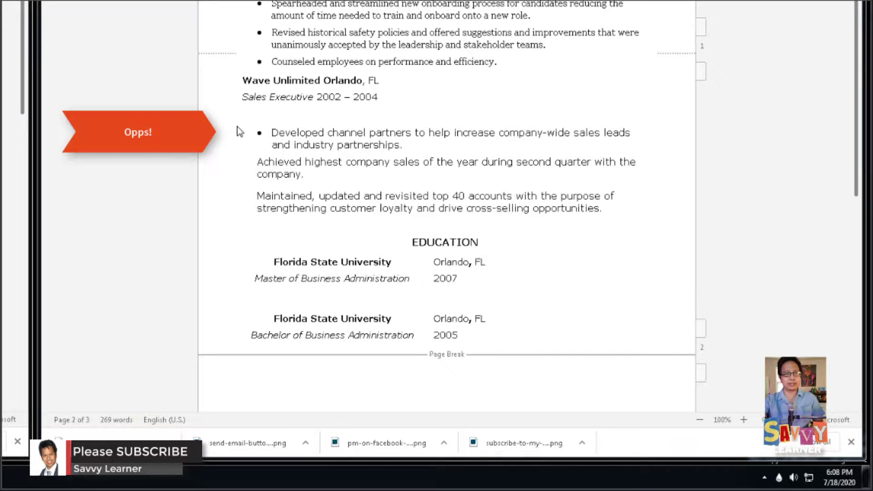
pyautogui.hotkey('ctrl', 'z')
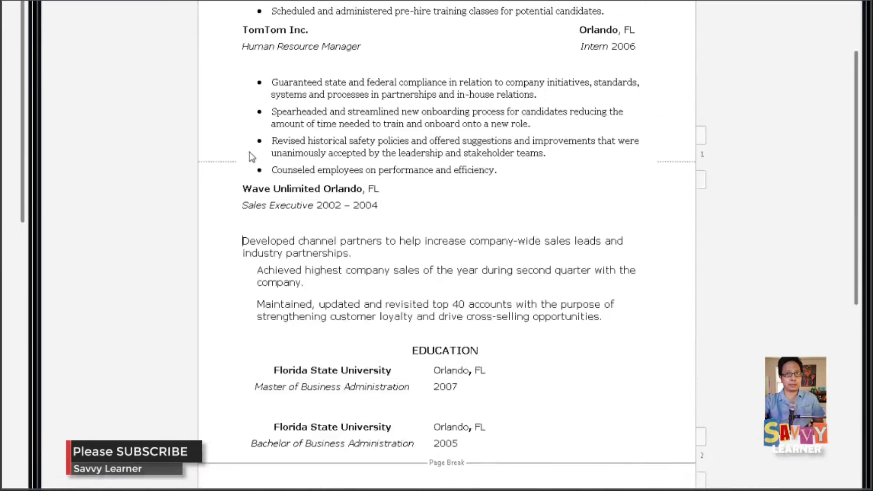
# - Copy the TomTom Inc. bullets' formatting with Format Painter to the three description paragraphs under Wave Unlimited
pyautogui.moveTo(271, 82); pyautogui.dragTo(504, 169)
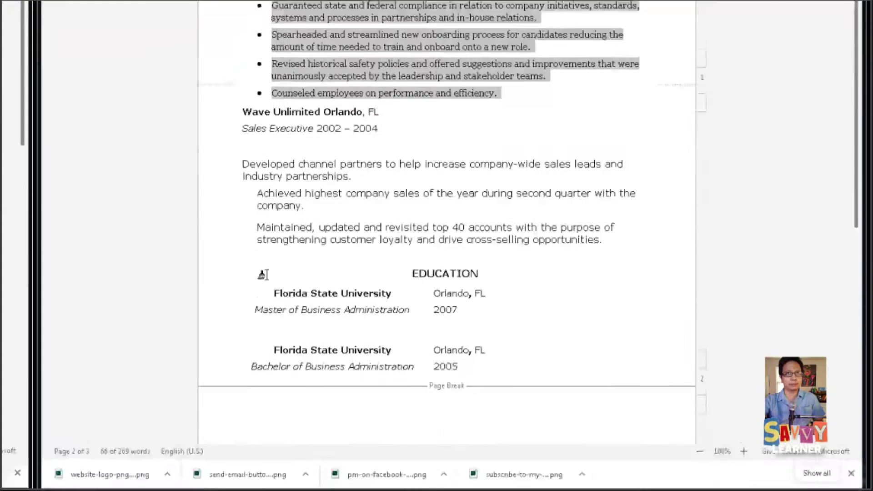
pyautogui.moveTo(243, 163); pyautogui.dragTo(459, 221)
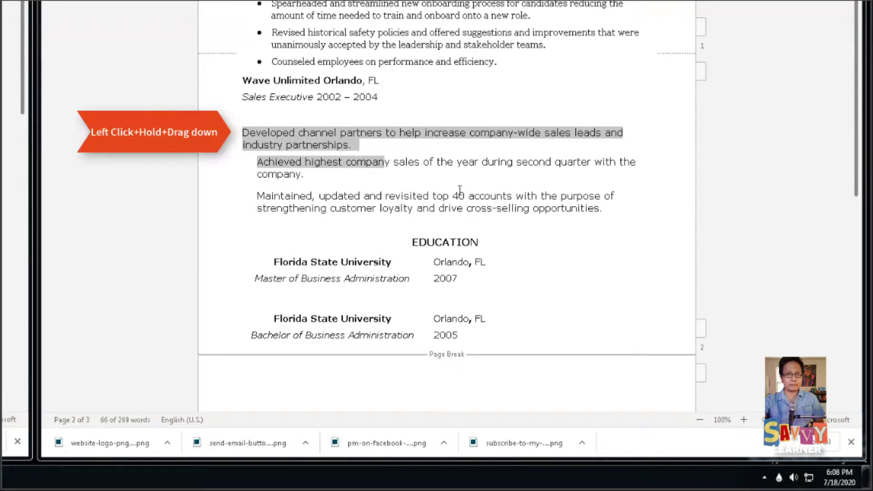
pyautogui.moveTo(459, 190)
pyautogui.mouseDown()
pyautogui.moveTo(621, 216)
pyautogui.moveTo(616, 208)
pyautogui.mouseUp()
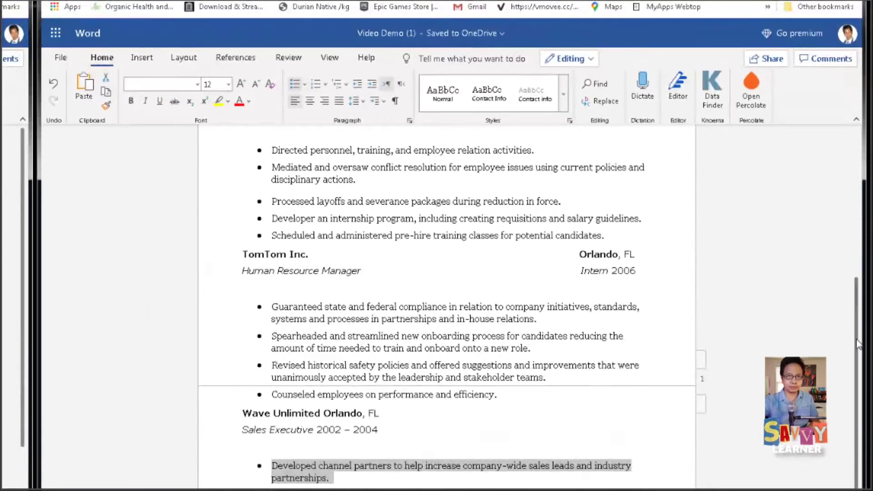
# - Delete the first two Nordstrom bullets, about employee relation activities and conflict resolution
pyautogui.moveTo(858, 344); pyautogui.dragTo(838, 185)
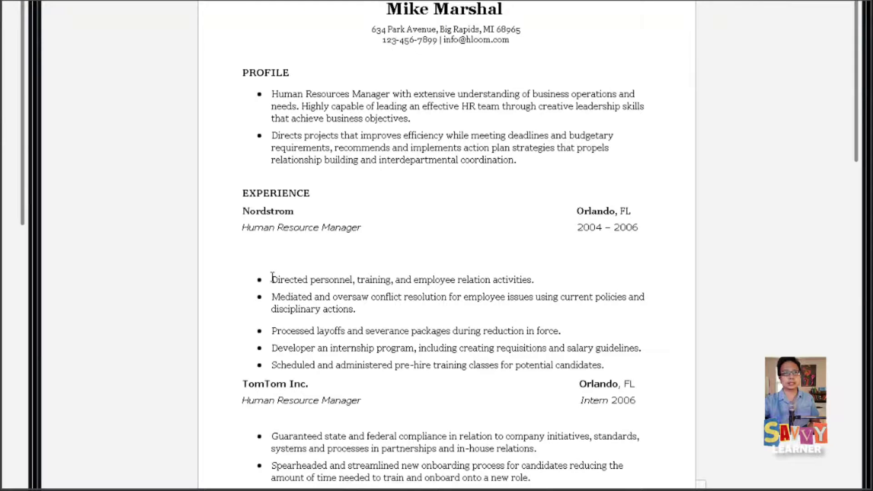
pyautogui.moveTo(272, 277); pyautogui.dragTo(360, 313)
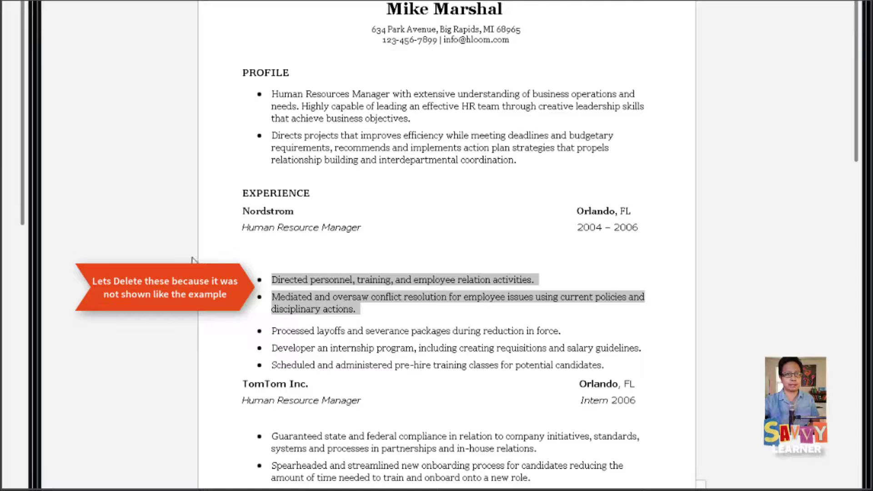
pyautogui.press('Delete')
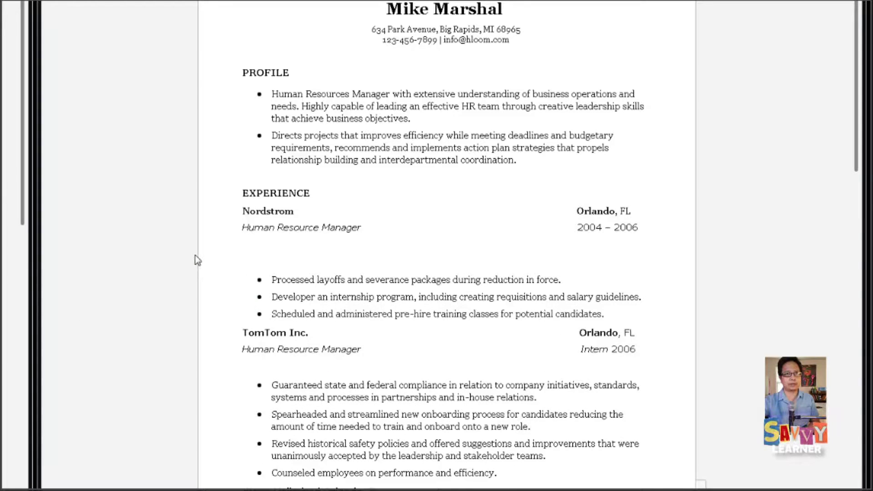
# - Remove one blank line above the Nordstrom bullets and add a new line after the last Nordstrom bullet
pyautogui.press('BackSpace')
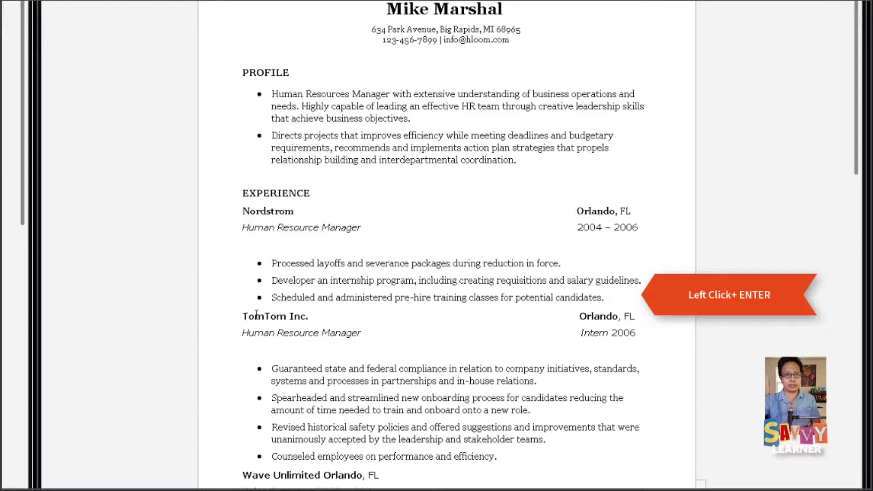
pyautogui.press('Return')
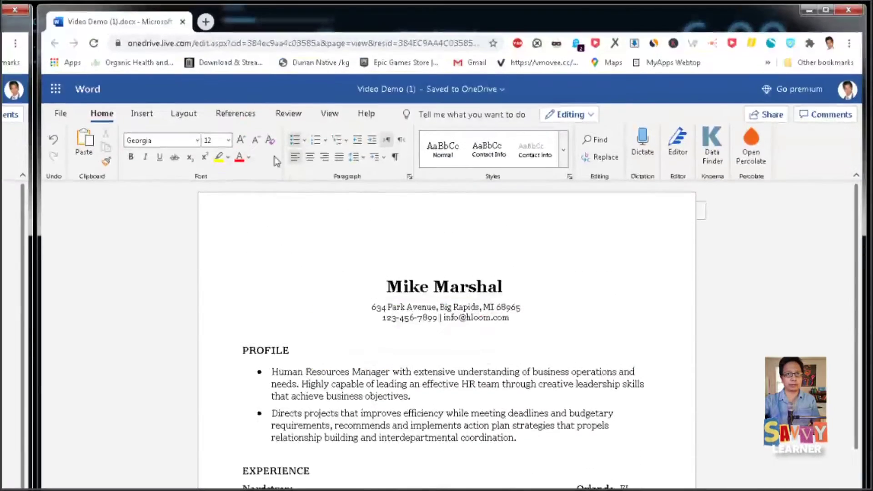
# - Remove the bullet from the blank line after the last Nordstrom bullet and insert a blank line above Wave Unlimited
pyautogui.click(293, 143)
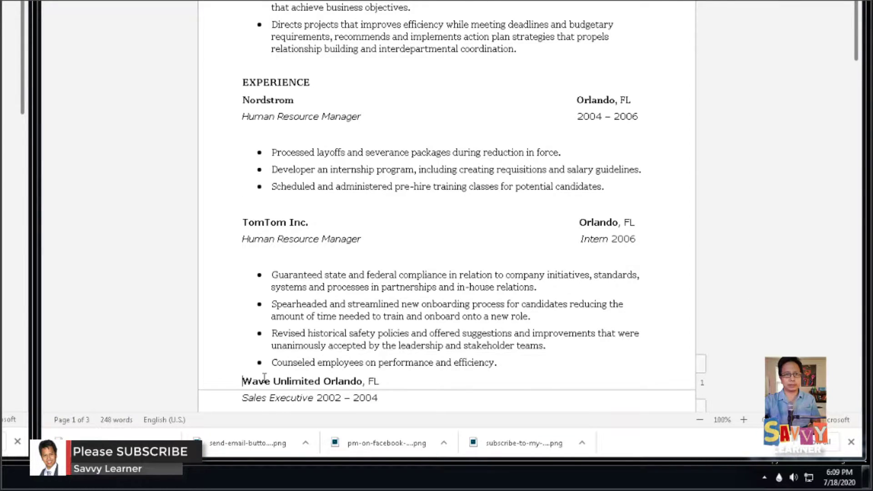
pyautogui.press('Return')
# - Space the Nordstrom location and the Wave Unlimited location and dates over to the right margin of the page
pyautogui.moveTo(855, 44); pyautogui.dragTo(826, 27)
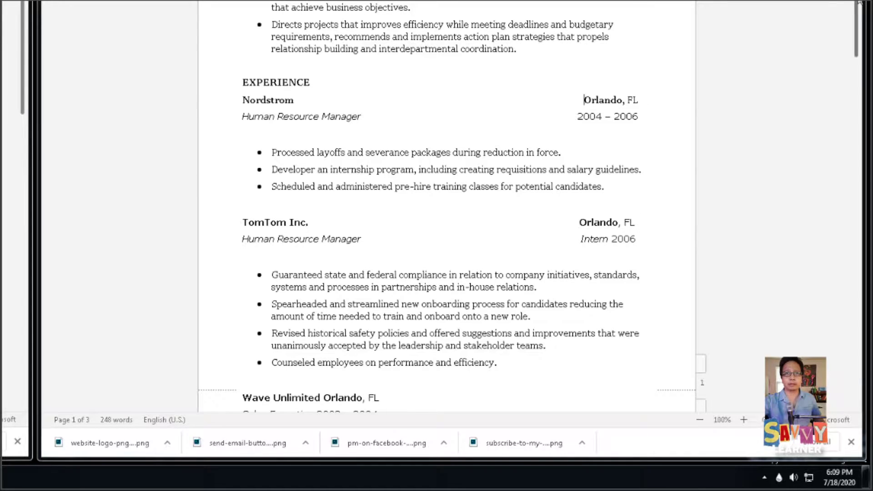
pyautogui.moveTo(857, 12); pyautogui.dragTo(860, 97)
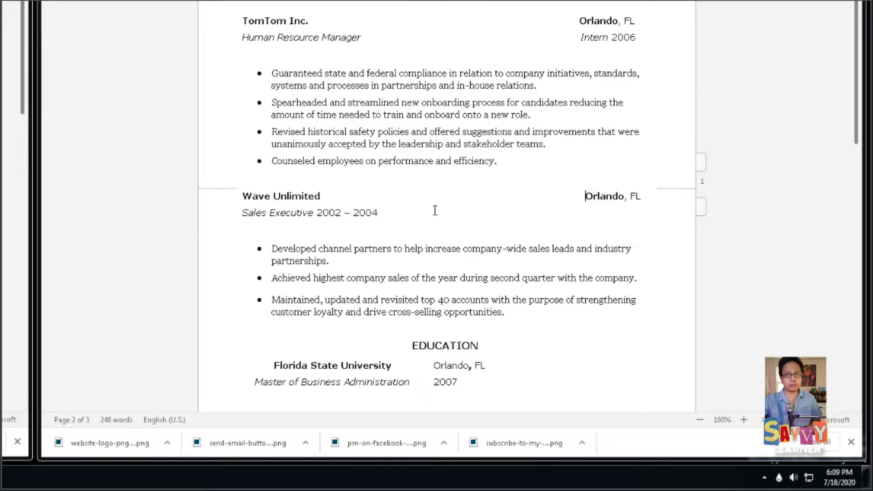
pyautogui.click(317, 212)
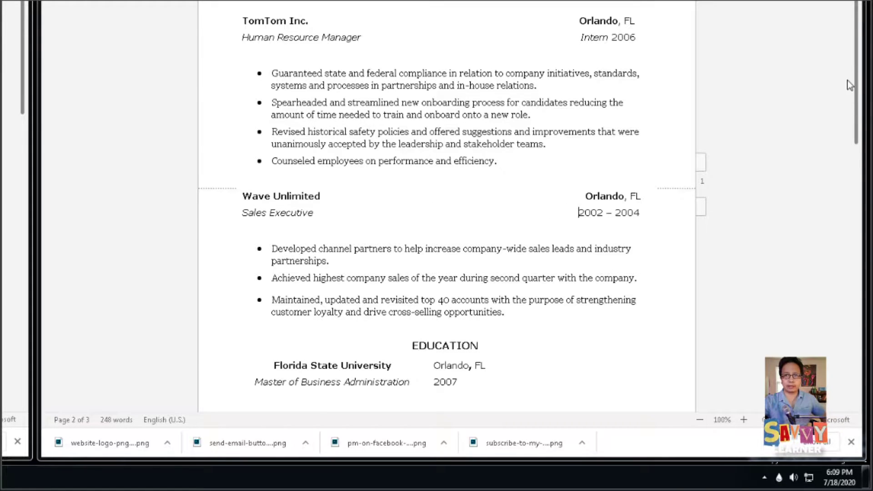
# - Check the alignment of the job locations and dates on both pages in Reading View, and return to editing
pyautogui.scroll(3, 850, 85)
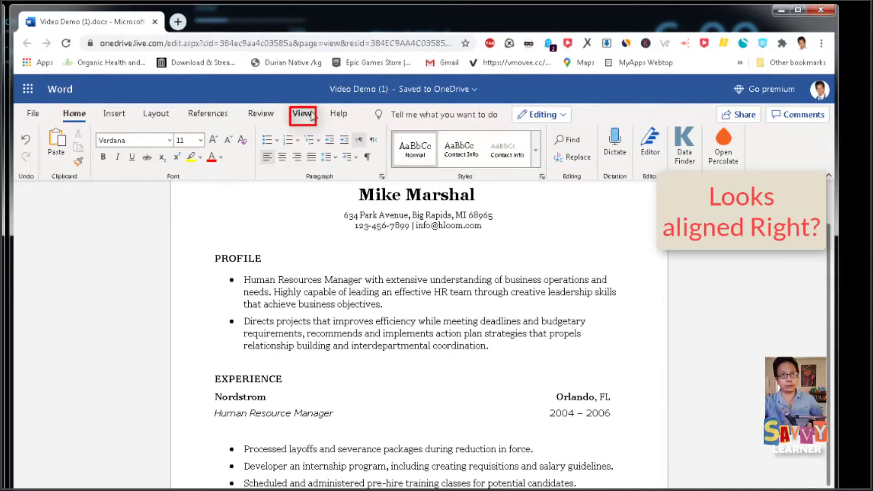
pyautogui.click(303, 114)
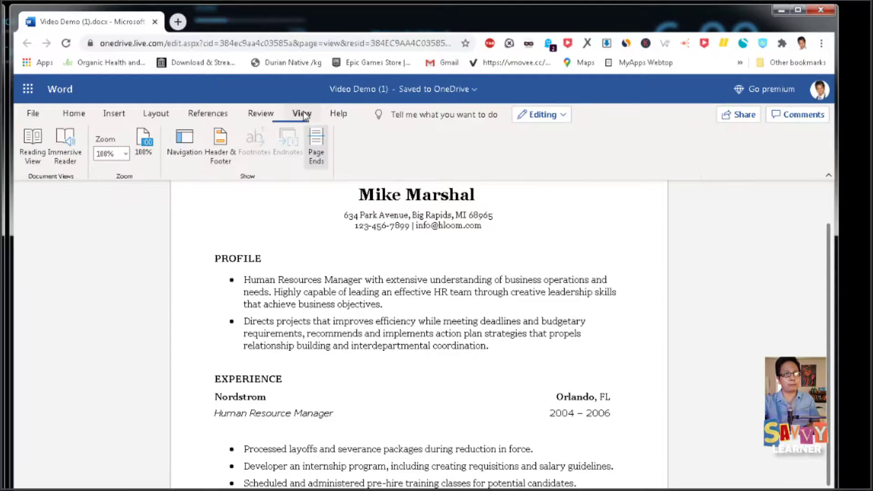
pyautogui.click(33, 146)
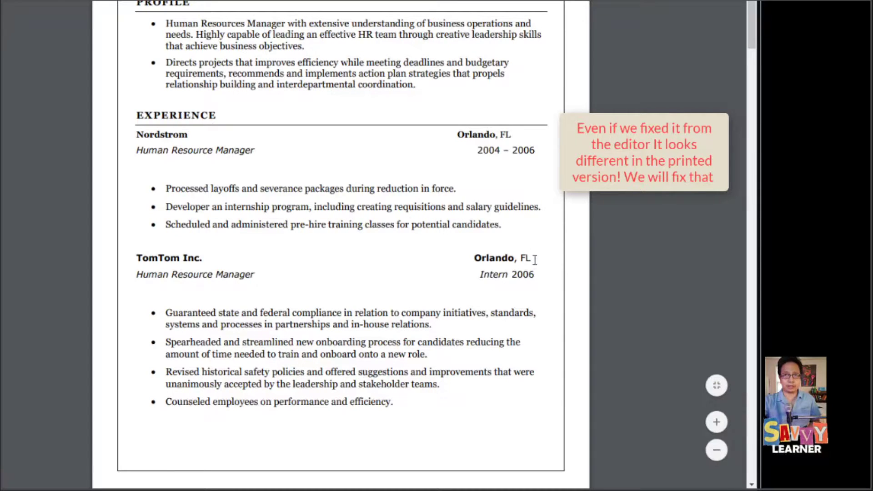
pyautogui.scroll(-8, 738, 126)
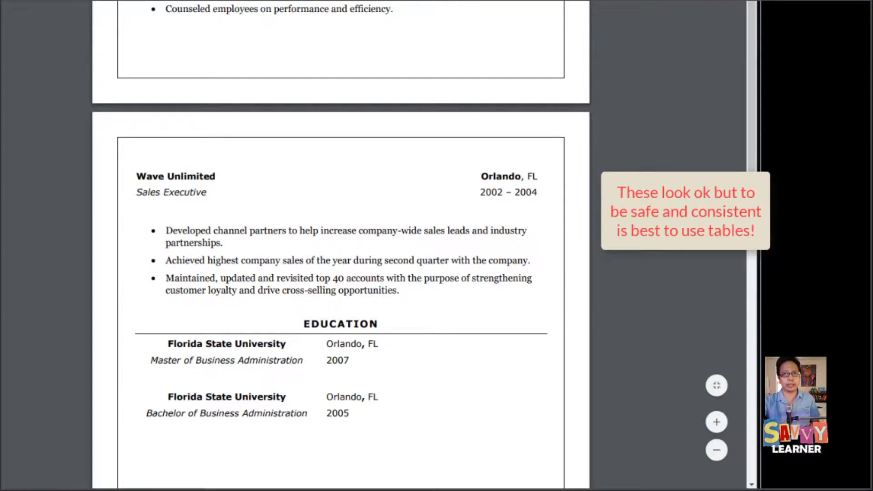
pyautogui.scroll(8, 341, 246)
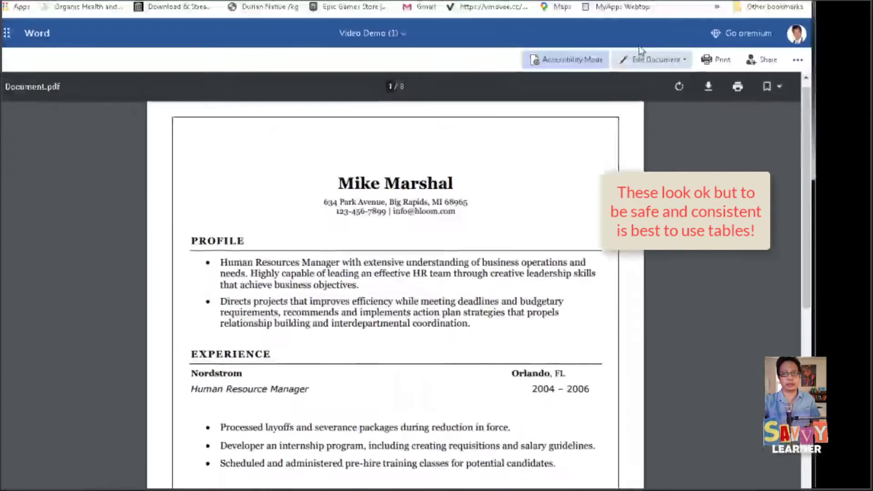
pyautogui.click(648, 59)
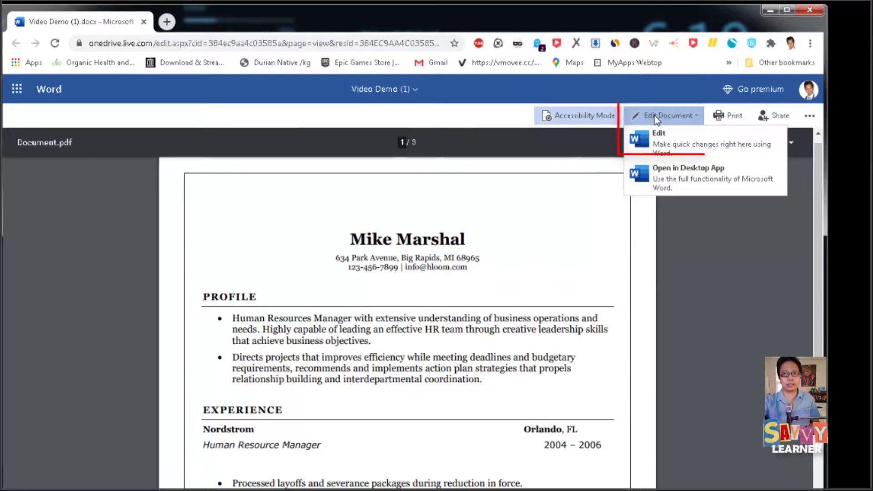
pyautogui.click(662, 150)
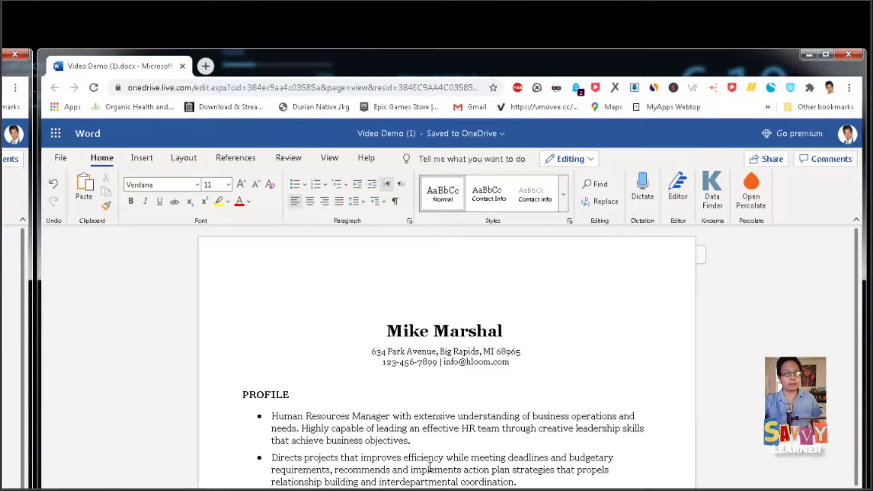
# - Insert a table with two columns and two rows below the Nordstrom job title line
pyautogui.click(142, 159)
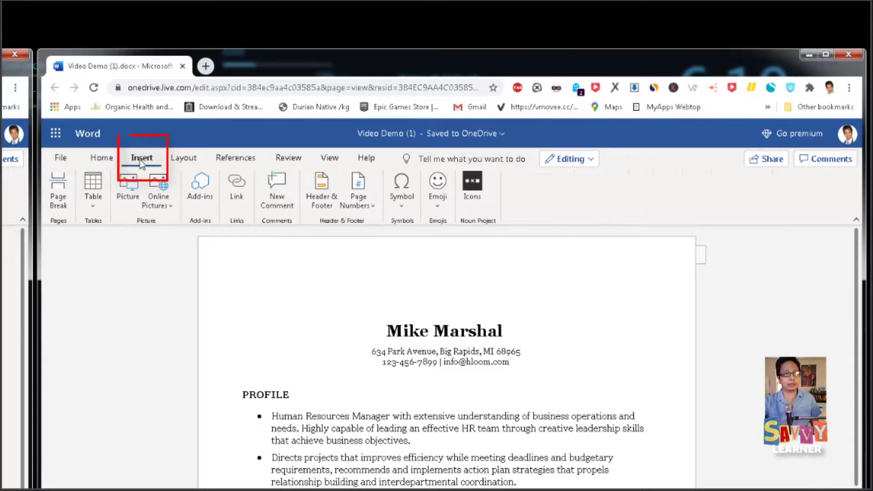
pyautogui.click(96, 207)
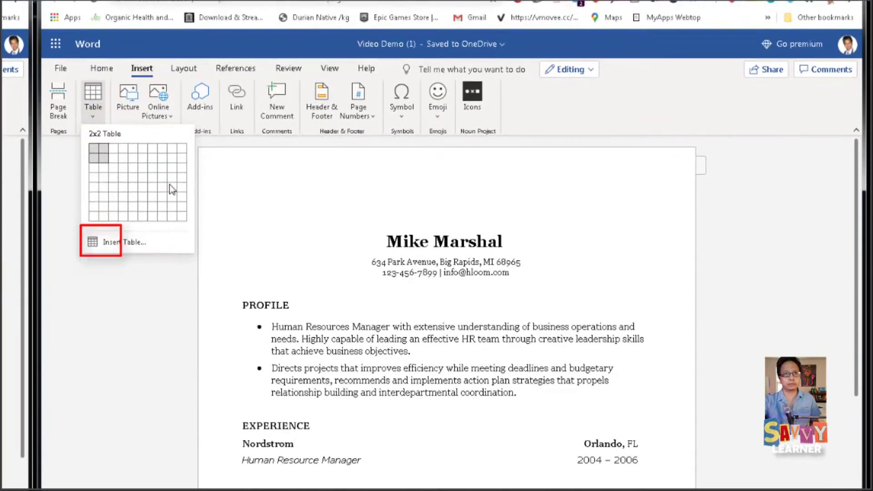
pyautogui.click(104, 250)
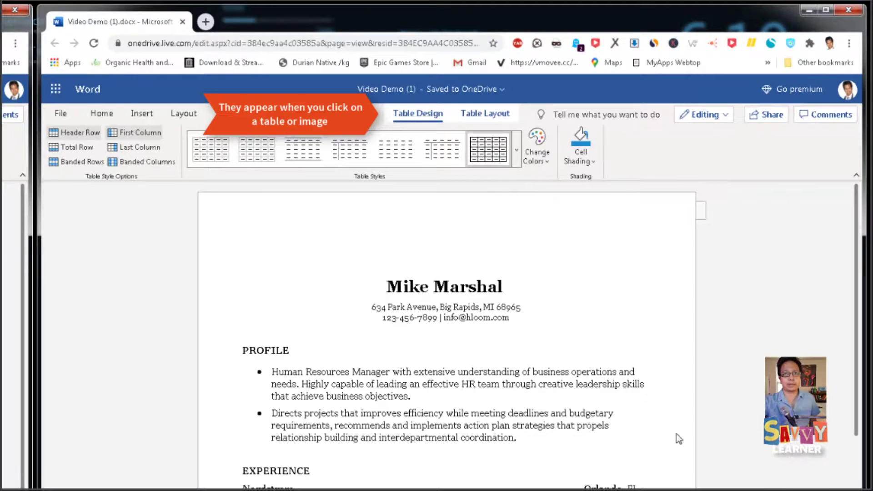
pyautogui.click(629, 414)
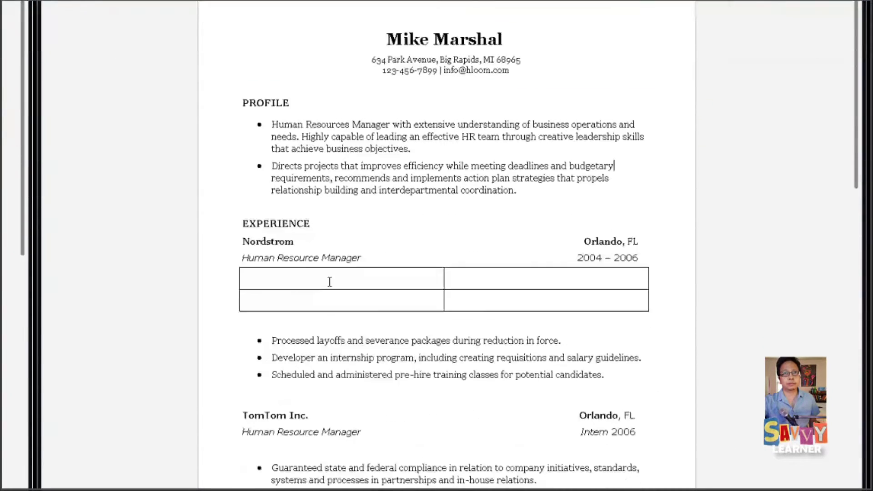
pyautogui.click(330, 239)
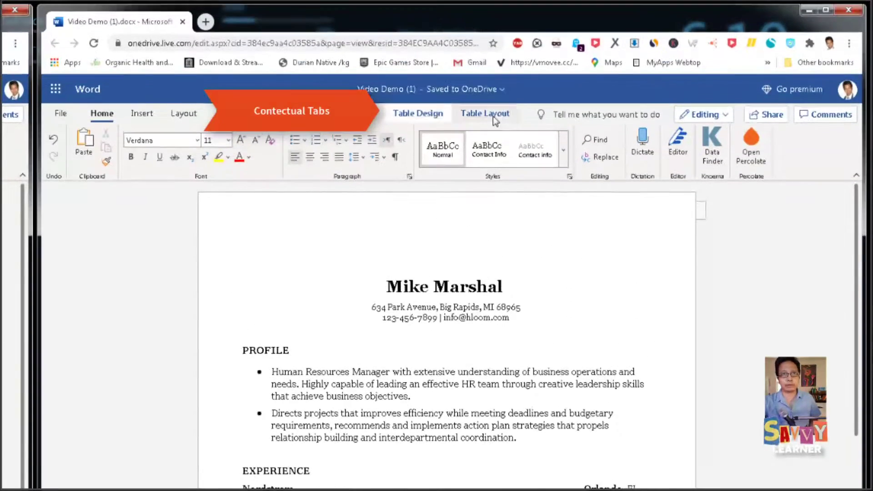
# - Move "Nordstrom" and "Orlando, FL" from the Nordstrom heading line into the two cells of the table's first row
pyautogui.moveTo(243, 489); pyautogui.dragTo(297, 490)
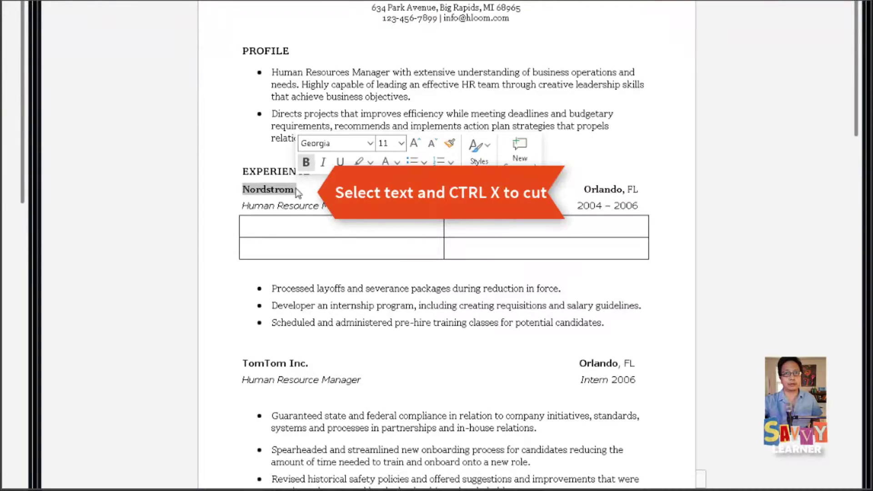
pyautogui.hotkey('ctrl', 'x')
pyautogui.click(297, 229)
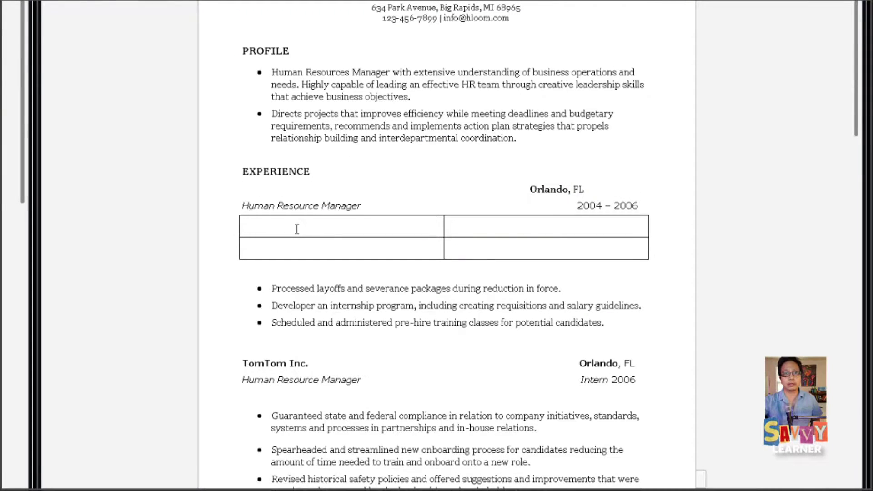
pyautogui.hotkey('ctrl', 'v')
pyautogui.moveTo(531, 190); pyautogui.dragTo(586, 193)
pyautogui.hotkey('ctrl', 'x')
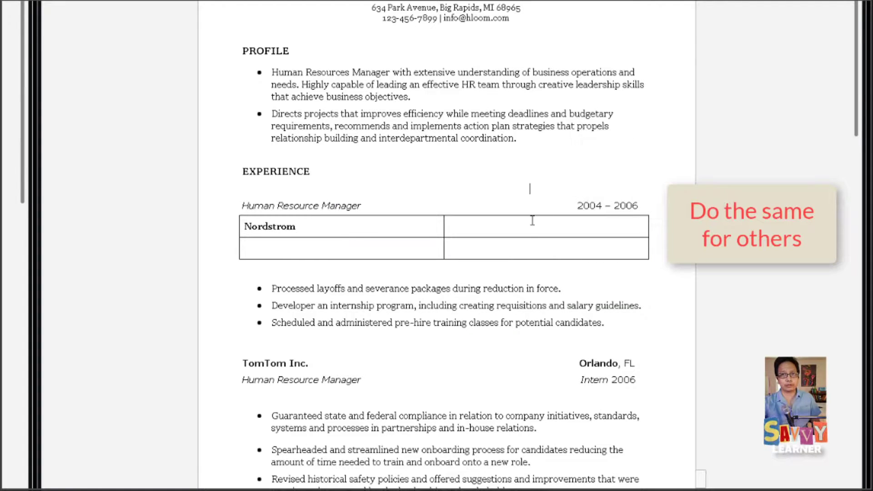
pyautogui.press('Tab')
pyautogui.hotkey('ctrl', 'v')
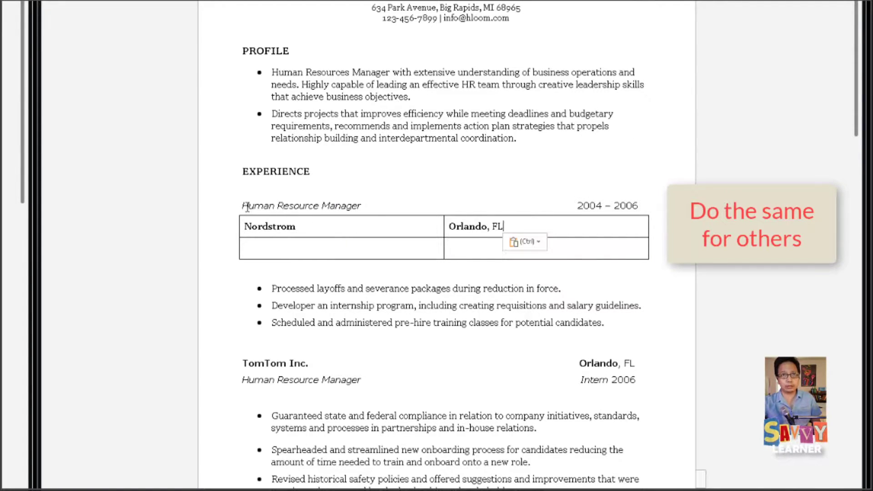
# - Move "Human Resource Manager" and "2004 – 2006" into the two cells of the table's second row
pyautogui.moveTo(245, 208); pyautogui.dragTo(357, 213)
pyautogui.hotkey('ctrl', 'x')
pyautogui.click(312, 248)
pyautogui.hotkey('ctrl', 'v')
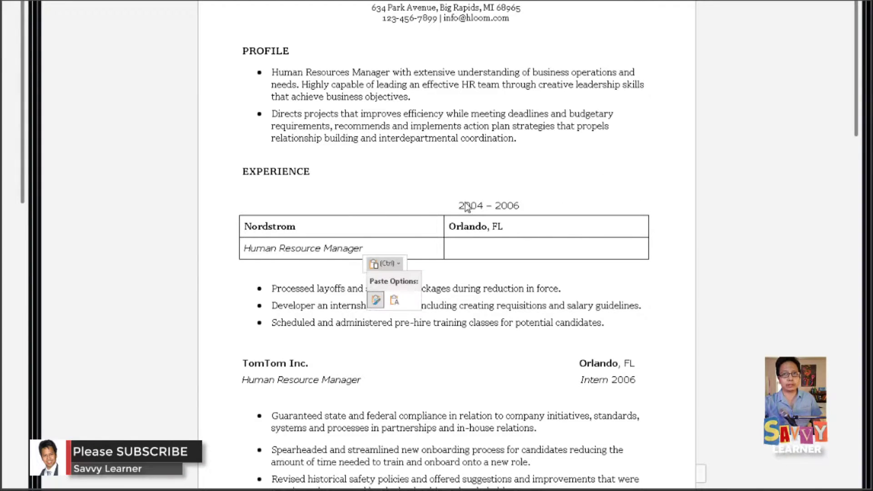
pyautogui.moveTo(462, 206); pyautogui.dragTo(514, 207)
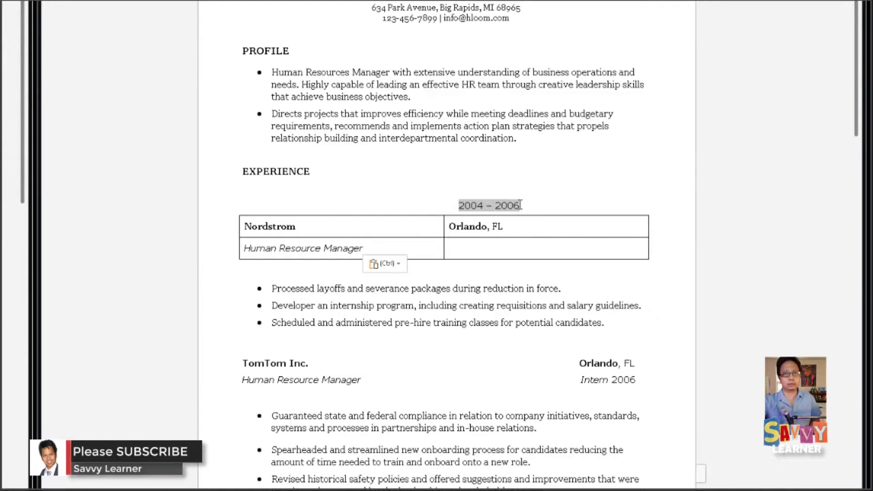
pyautogui.hotkey('ctrl', 'x')
pyautogui.click(497, 253)
pyautogui.hotkey('ctrl', 'v')
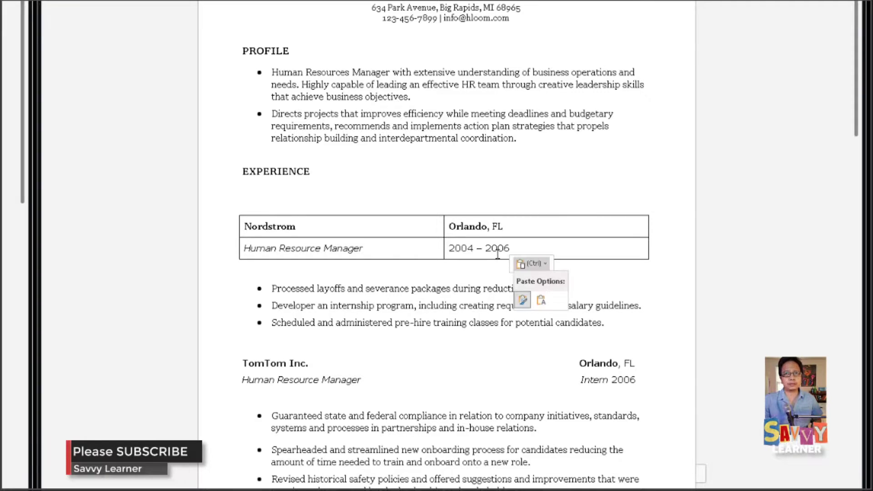
# - Right-align the location and dates in the second column of the Nordstrom table
pyautogui.click(507, 225)
pyautogui.scroll(-3, 507, 225)
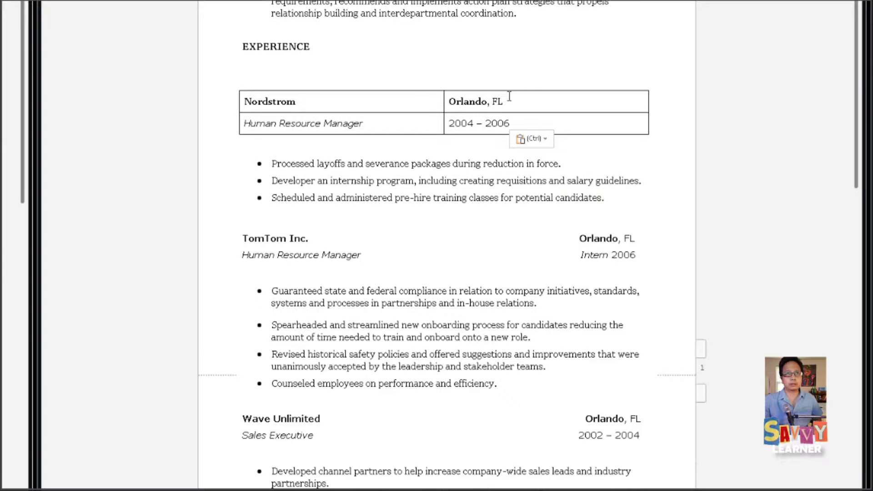
pyautogui.moveTo(548, 114); pyautogui.dragTo(556, 125)
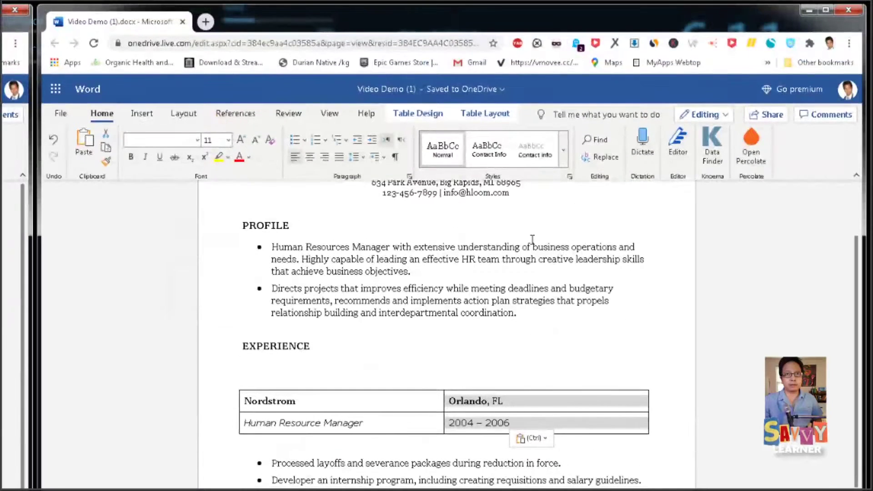
pyautogui.click(324, 157)
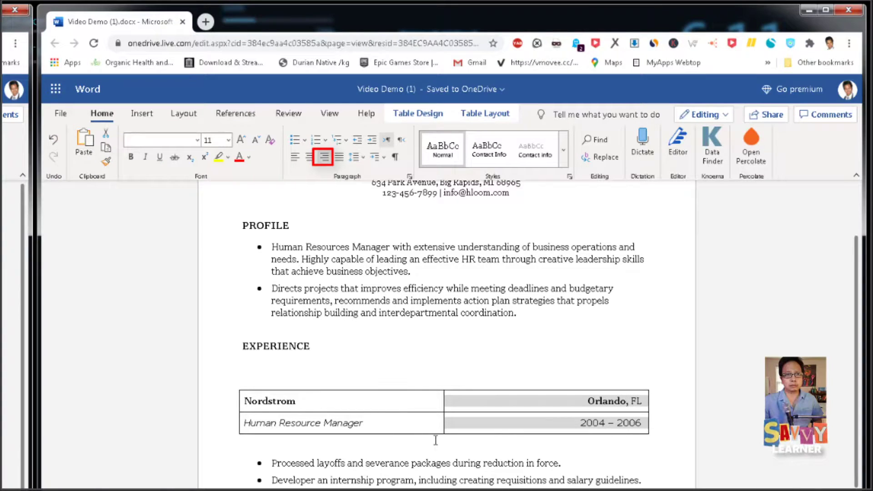
# - Delete the two blank lines between the EXPERIENCE heading and the Nordstrom table
pyautogui.moveTo(271, 380); pyautogui.dragTo(236, 367)
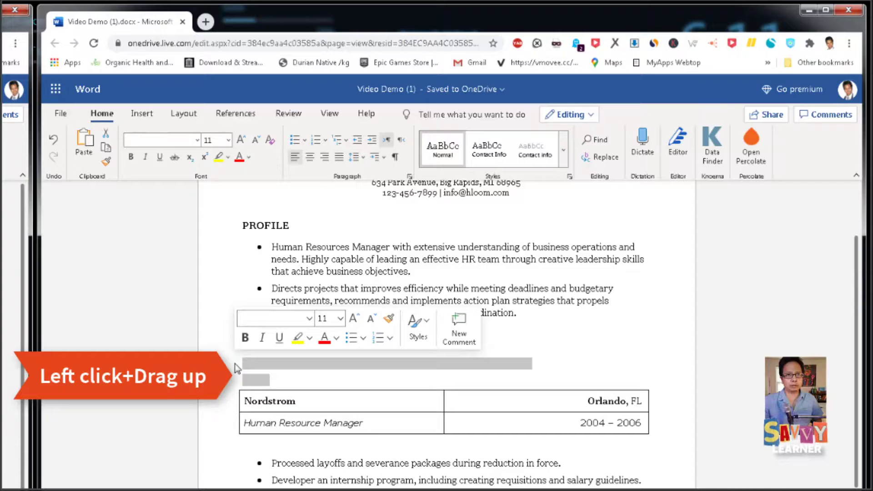
pyautogui.press('BackSpace')
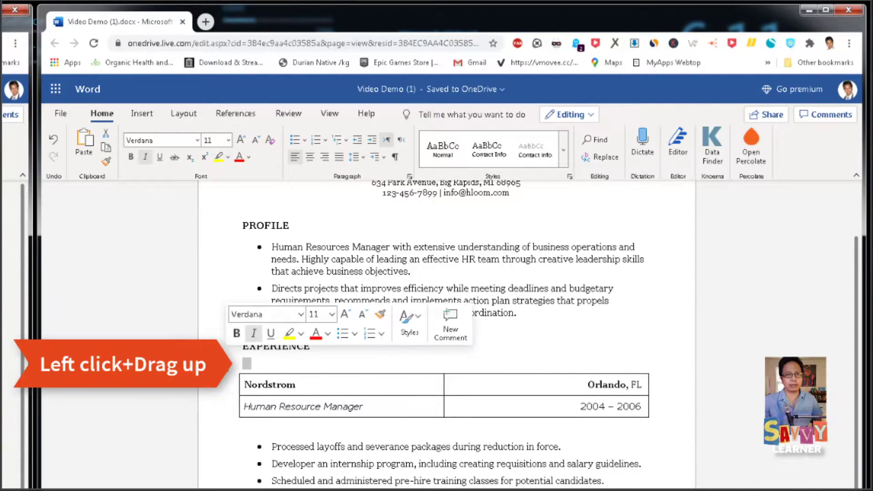
pyautogui.press('BackSpace')
pyautogui.scroll(-2, 227, 364)
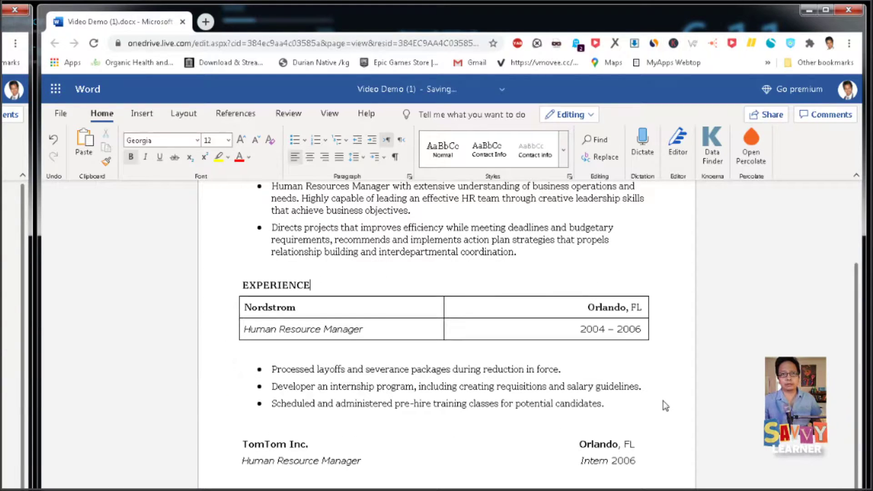
pyautogui.scroll(1, 858, 358)
pyautogui.scroll(4, 857, 358)
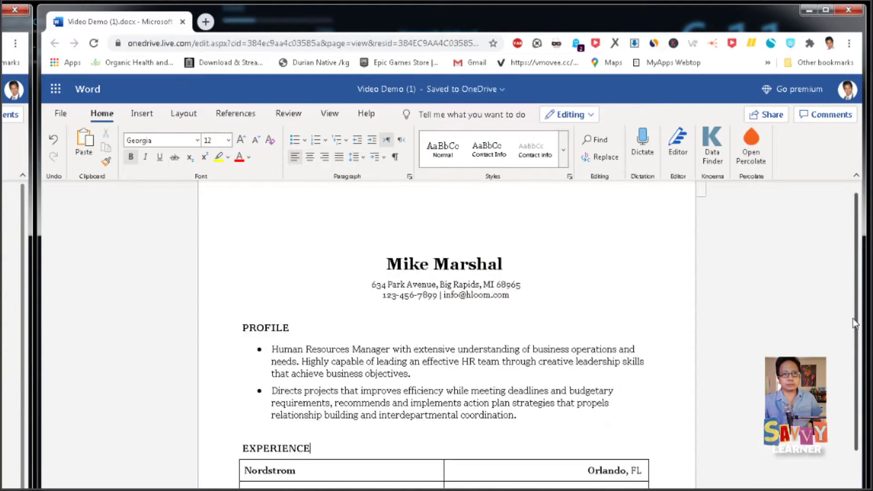
pyautogui.scroll(-1, 740, 344)
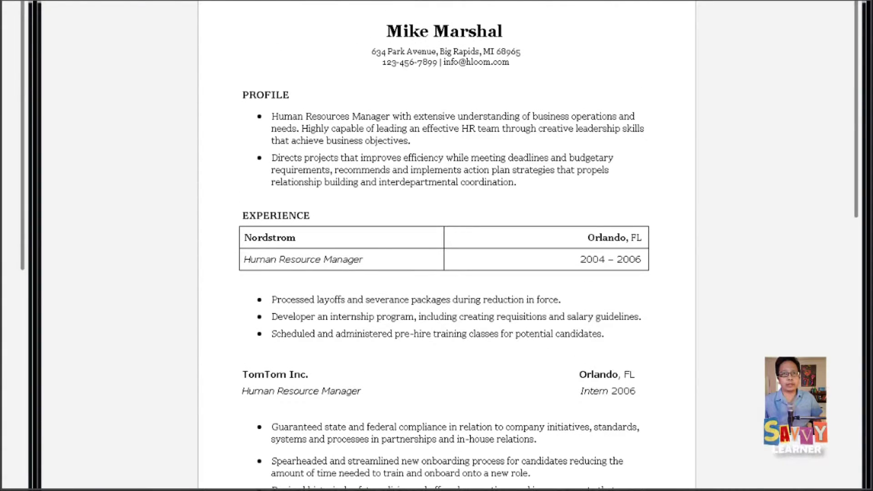
# - Set the Nordstrom table's paragraph spacing to 0 pt before and after with 1.5 lines line spacing
pyautogui.moveTo(242, 236); pyautogui.dragTo(591, 254)
pyautogui.scroll(1, 591, 255)
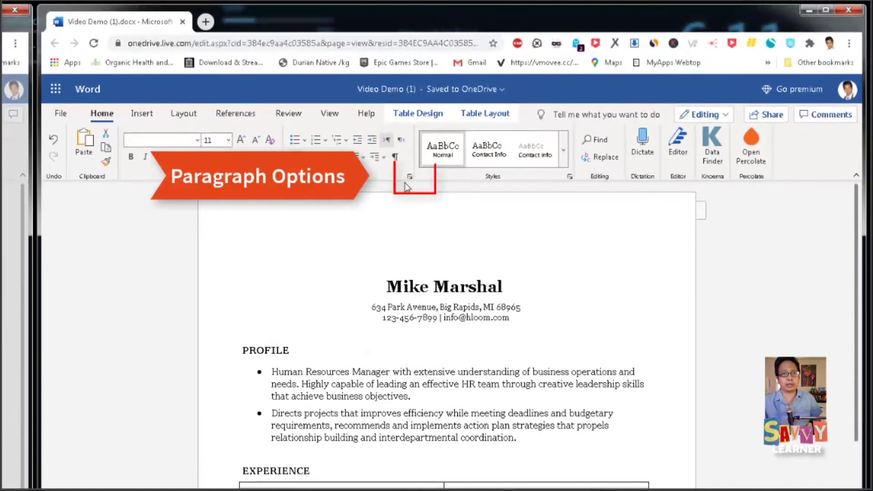
pyautogui.click(409, 176)
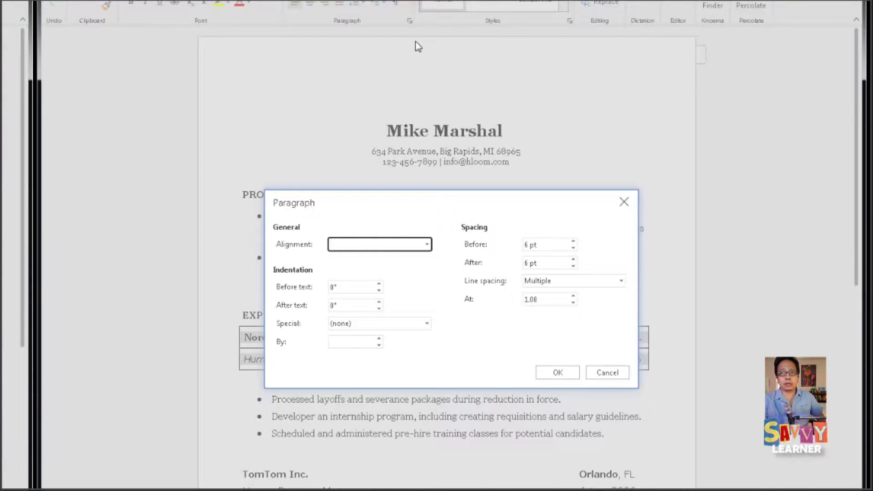
pyautogui.doubleClick(548, 246)
pyautogui.write('0')
pyautogui.doubleClick(548, 263)
pyautogui.write('0')
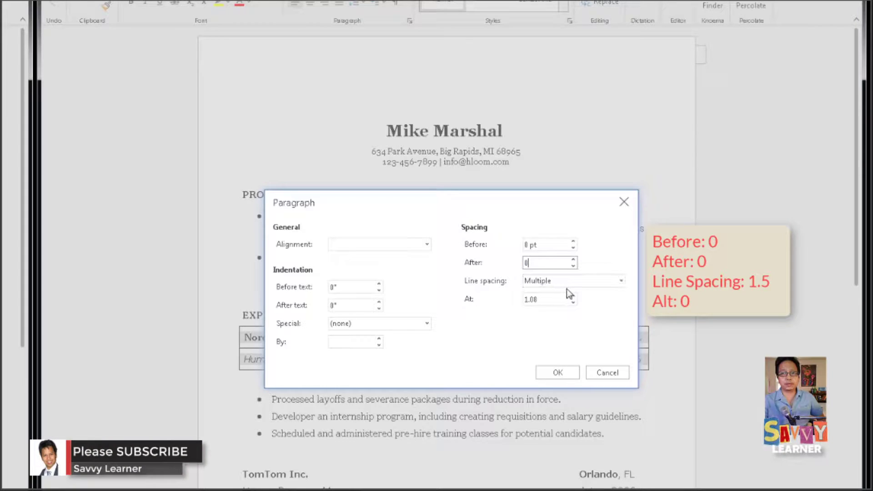
pyautogui.doubleClick(558, 300)
pyautogui.write('0')
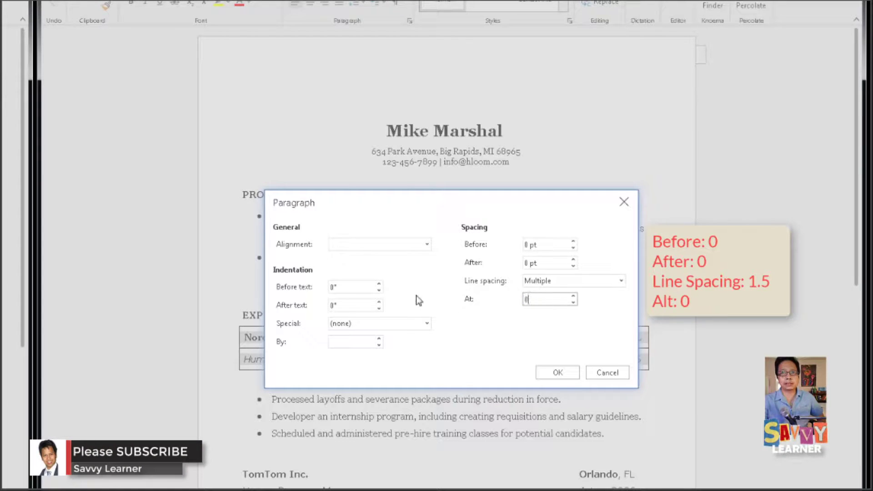
pyautogui.click(564, 283)
pyautogui.click(552, 313)
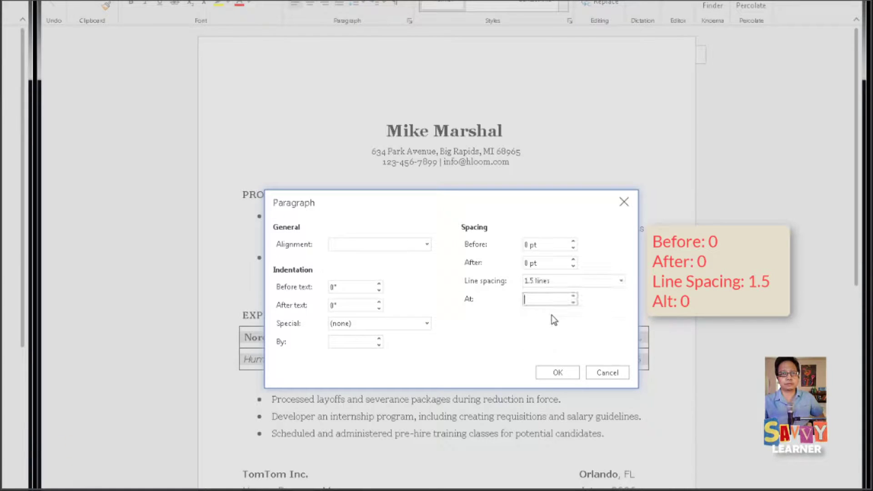
pyautogui.click(546, 373)
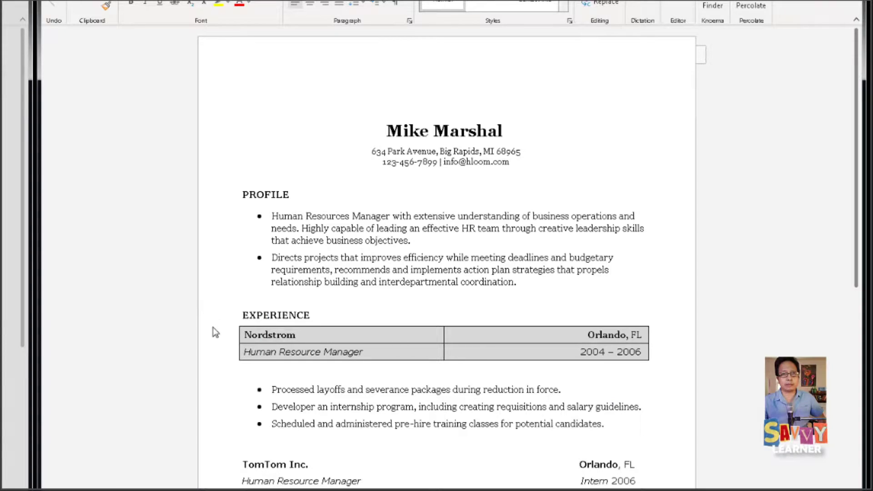
pyautogui.click(424, 307)
# - Apply a plain borderless table style to the whole Nordstrom table
pyautogui.moveTo(377, 341); pyautogui.dragTo(477, 349)
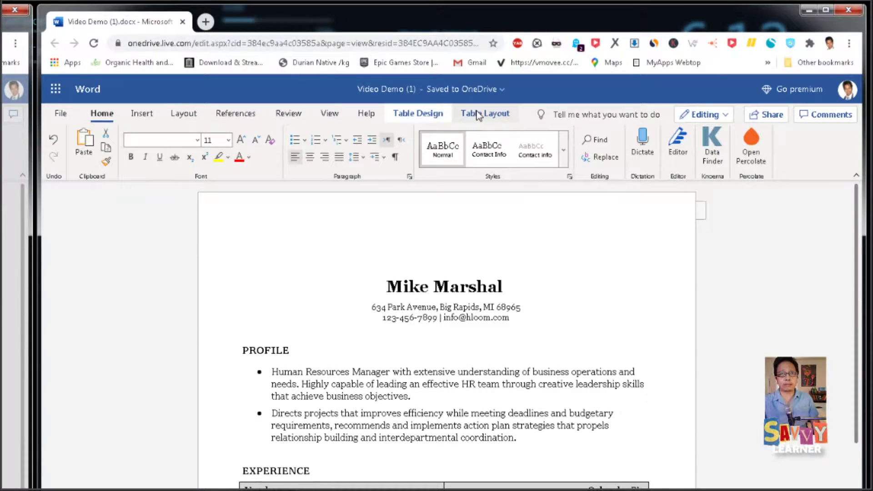
pyautogui.click(433, 115)
pyautogui.click(396, 150)
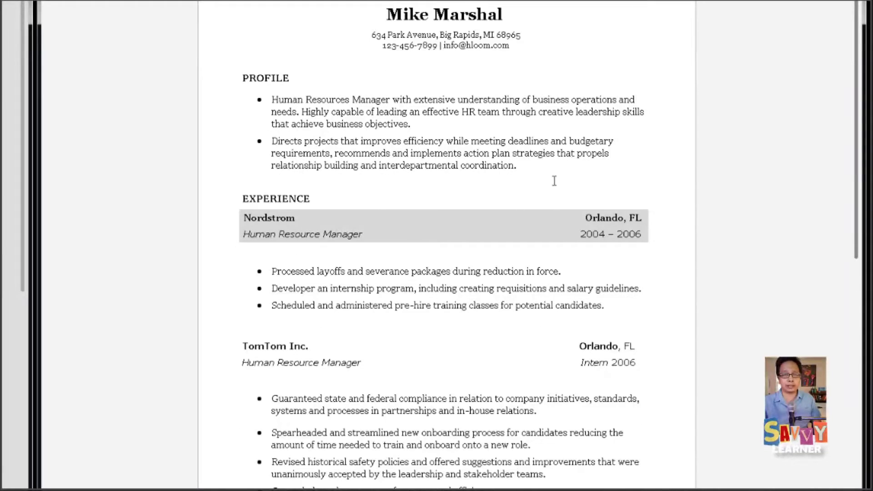
pyautogui.click(554, 181)
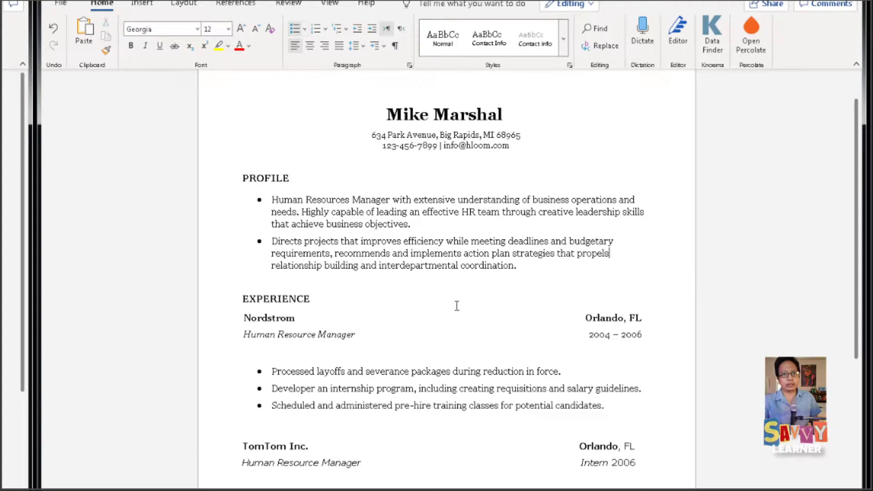
# - Change the font of "Human Resource Manager" in the Nordstrom table to Arial
pyautogui.moveTo(356, 335); pyautogui.dragTo(257, 335)
pyautogui.click(296, 293)
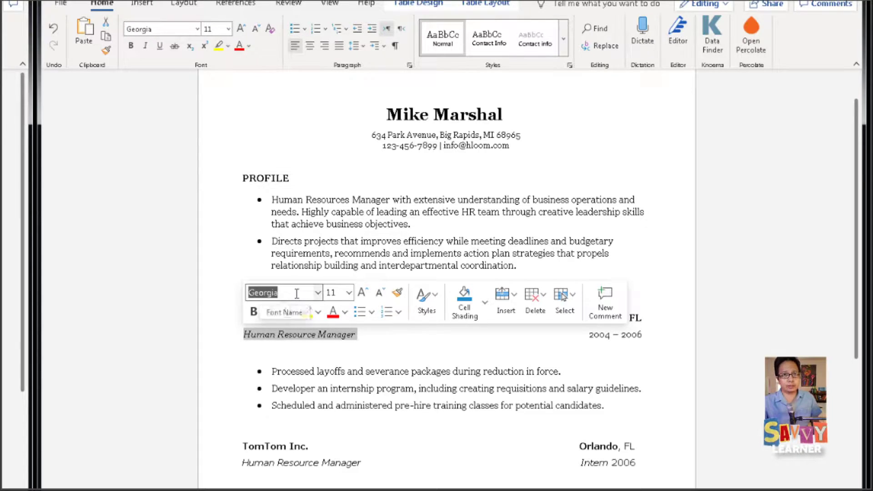
pyautogui.write('Arial')
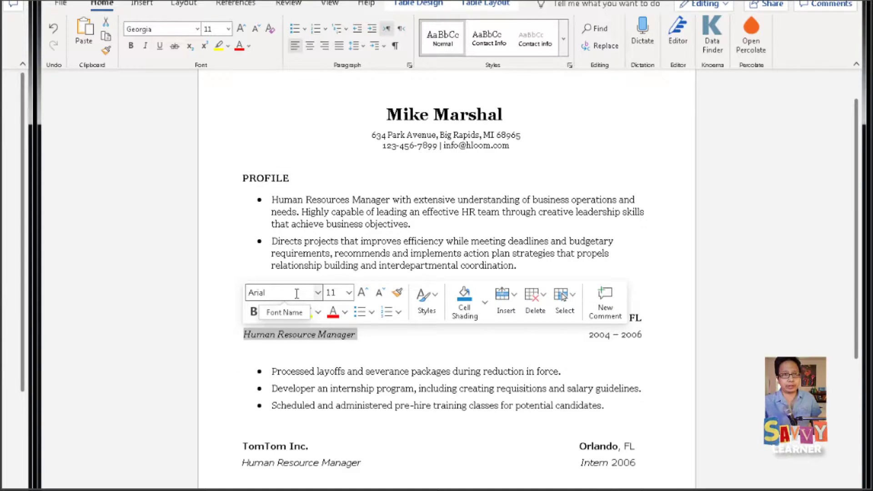
pyautogui.press('Return')
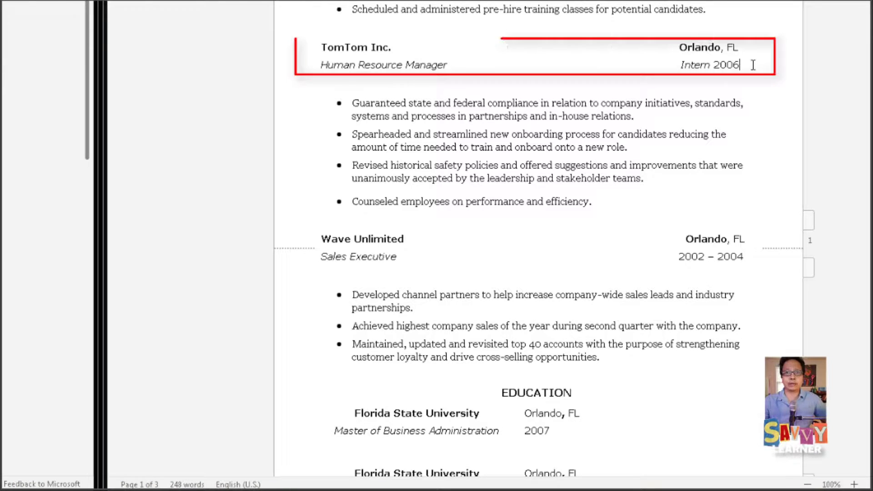
# - Insert a 2x2 table on a new line directly below the TomTom Inc. heading lines
pyautogui.press('Return')
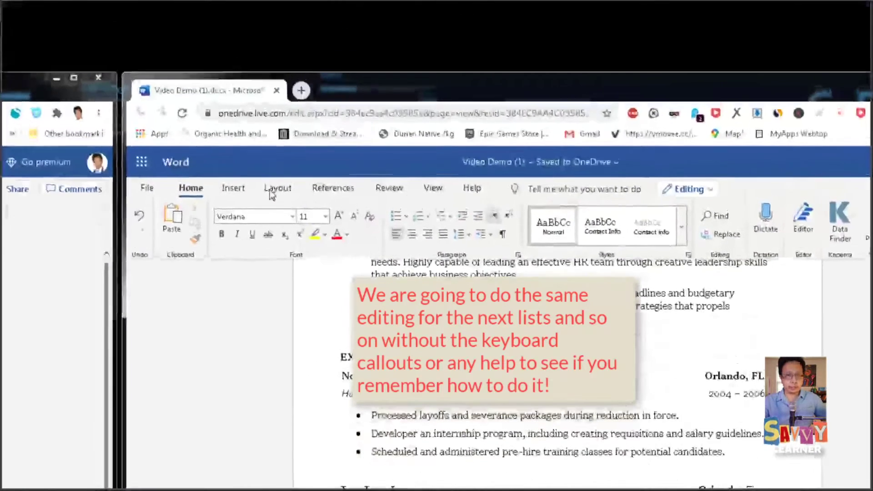
pyautogui.click(233, 191)
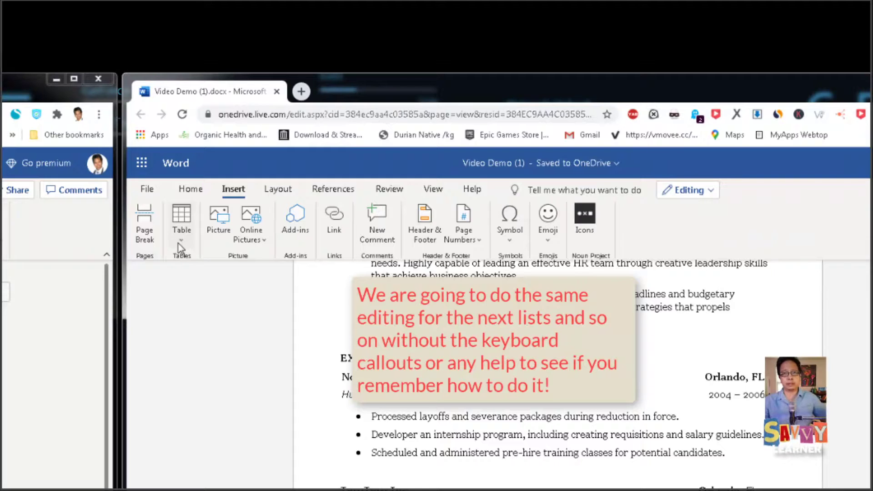
pyautogui.click(181, 229)
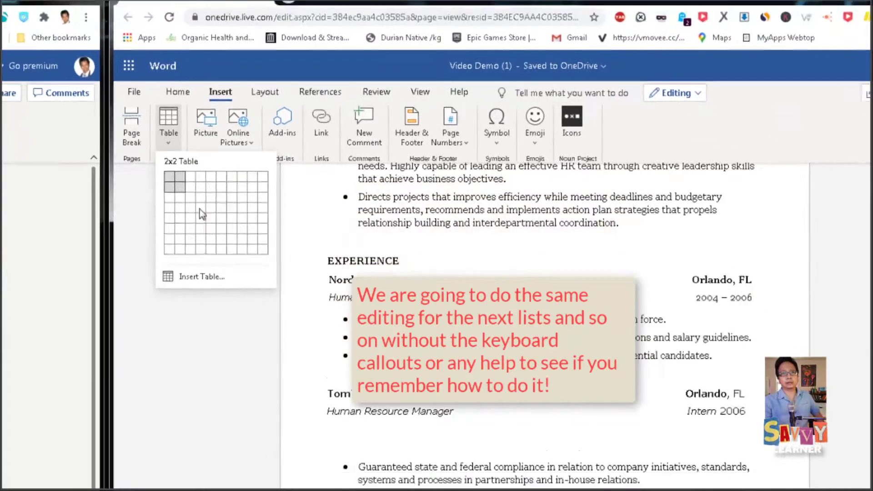
pyautogui.click(192, 285)
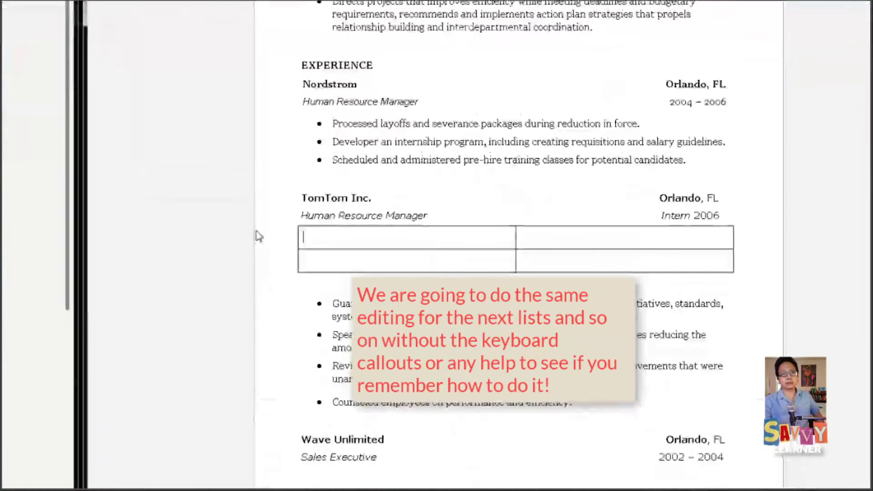
# - Move "TomTom Inc." and "Orlando, FL" from the heading line into the two cells of the new table's first row
pyautogui.moveTo(301, 186); pyautogui.dragTo(373, 189)
pyautogui.hotkey('ctrl', 'x')
pyautogui.click(342, 228)
pyautogui.hotkey('ctrl', 'v')
pyautogui.moveTo(584, 187); pyautogui.dragTo(644, 189)
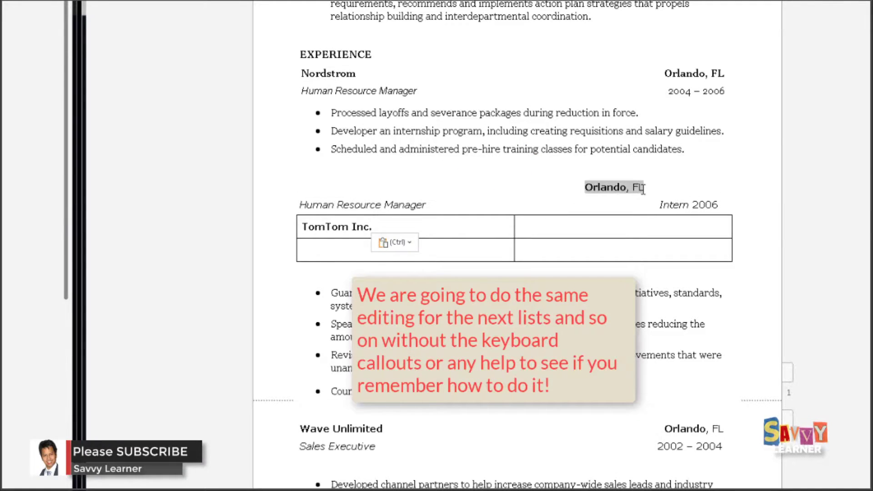
pyautogui.hotkey('ctrl', 'x')
pyautogui.hotkey('ctrl', 'v')
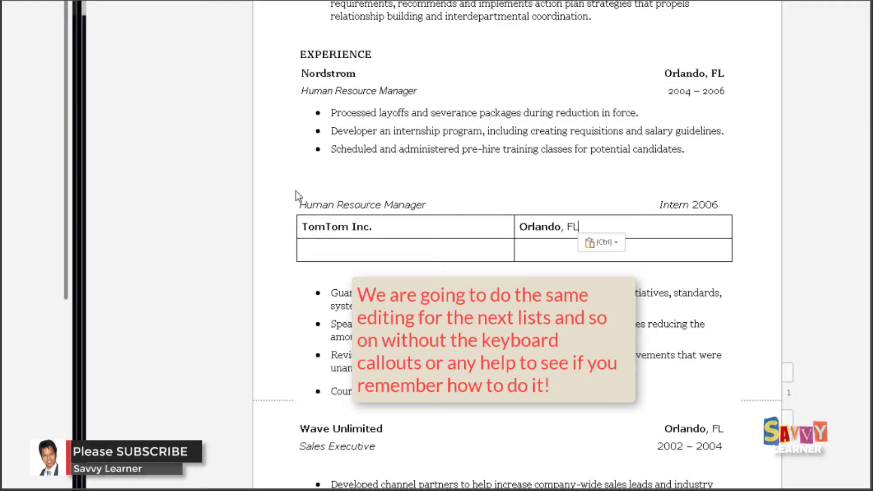
# - Move "Human Resource Manager" and "Intern 2006" into the two cells of the TomTom table's second row
pyautogui.moveTo(303, 201); pyautogui.dragTo(440, 209)
pyautogui.hotkey('ctrl', 'x')
pyautogui.click(382, 255)
pyautogui.hotkey('ctrl', 'v')
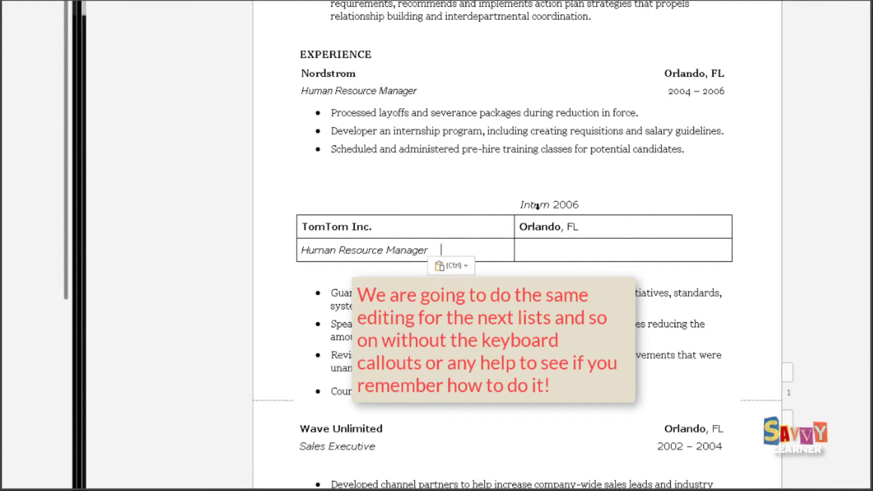
pyautogui.moveTo(517, 204); pyautogui.dragTo(584, 205)
pyautogui.hotkey('ctrl', 'x')
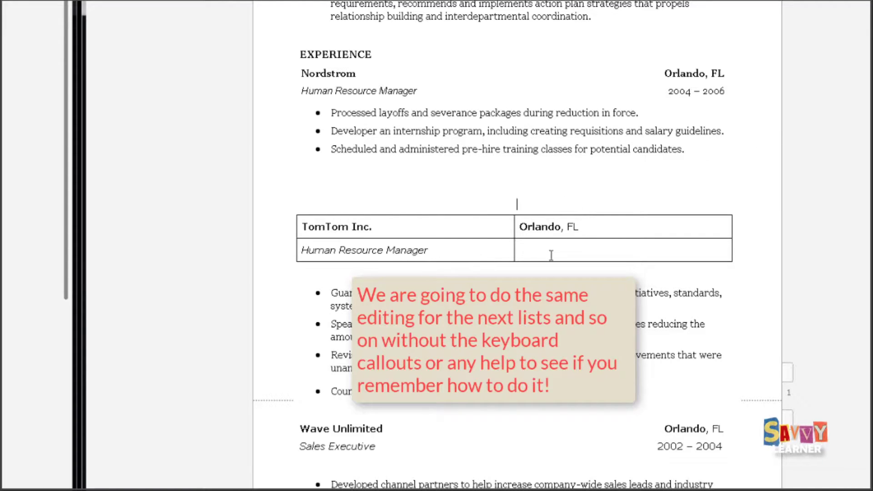
pyautogui.click(554, 253)
pyautogui.hotkey('ctrl', 'v')
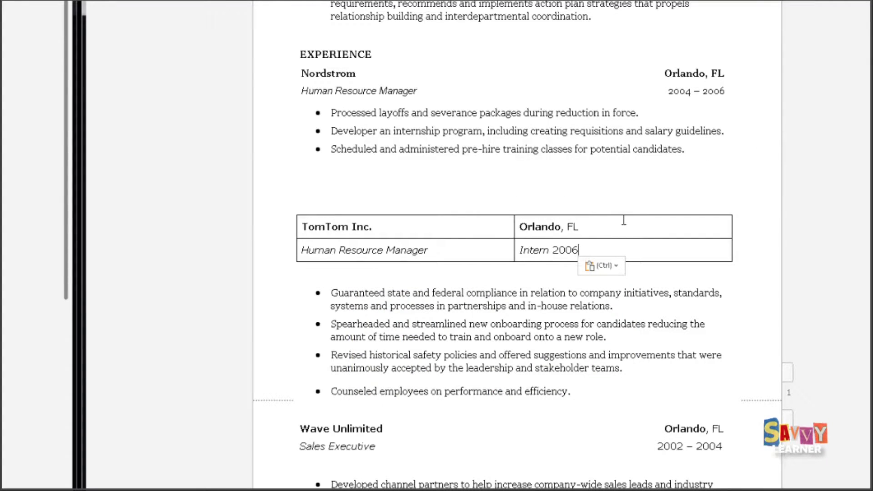
# - Right-align the second column of the TomTom table and delete the leftover blank lines above the table
pyautogui.moveTo(624, 220); pyautogui.dragTo(641, 247)
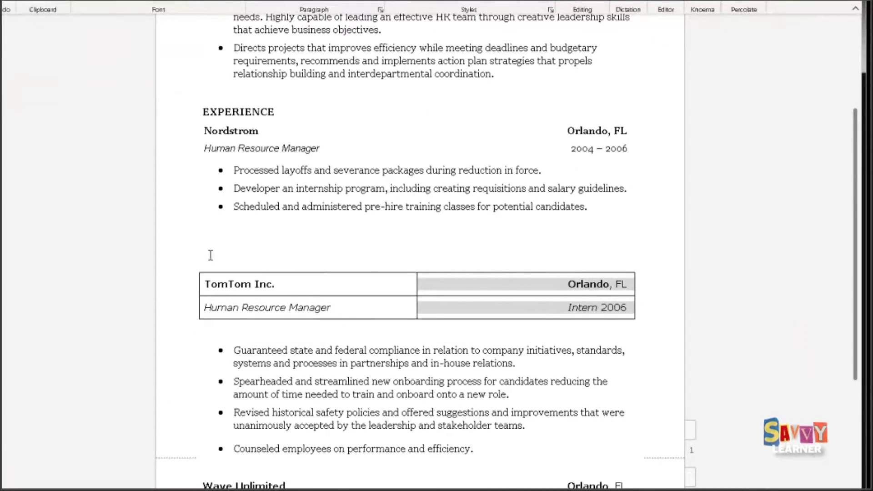
pyautogui.moveTo(210, 255); pyautogui.dragTo(179, 239)
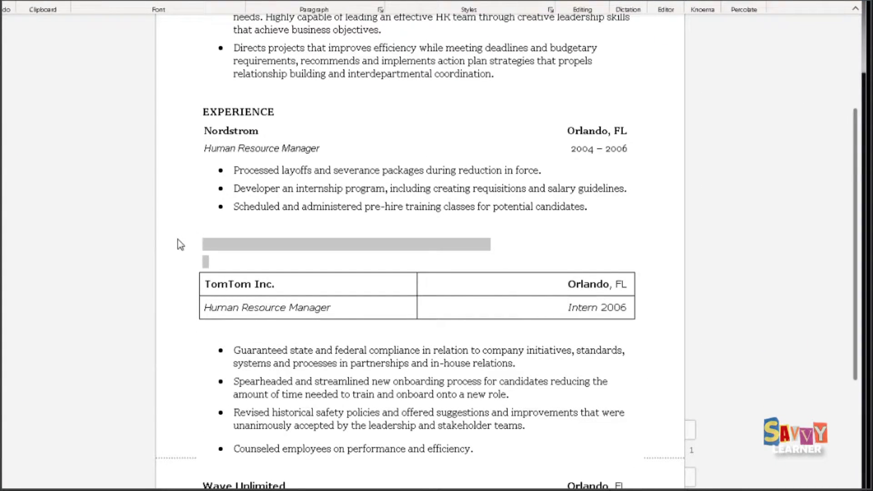
pyautogui.press('Delete')
pyautogui.moveTo(211, 240); pyautogui.dragTo(188, 232)
pyautogui.press('Delete')
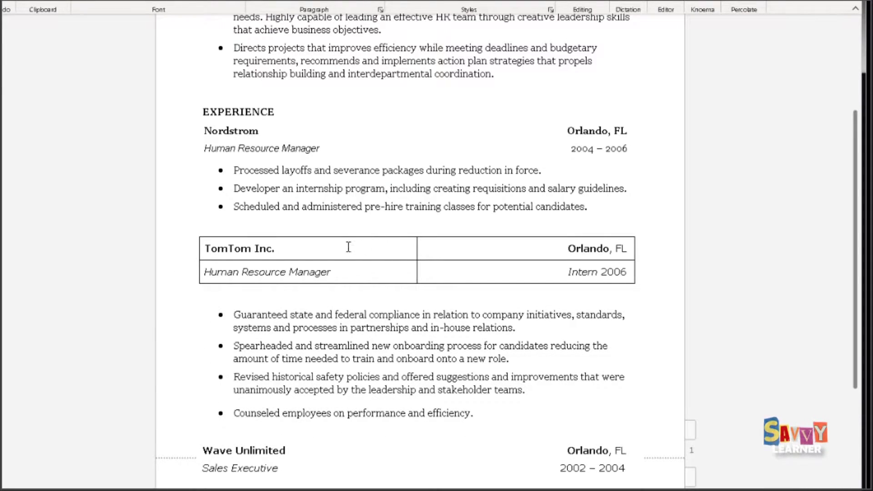
# - Apply the plain borderless table style to the whole TomTom table
pyautogui.moveTo(338, 249); pyautogui.dragTo(446, 276)
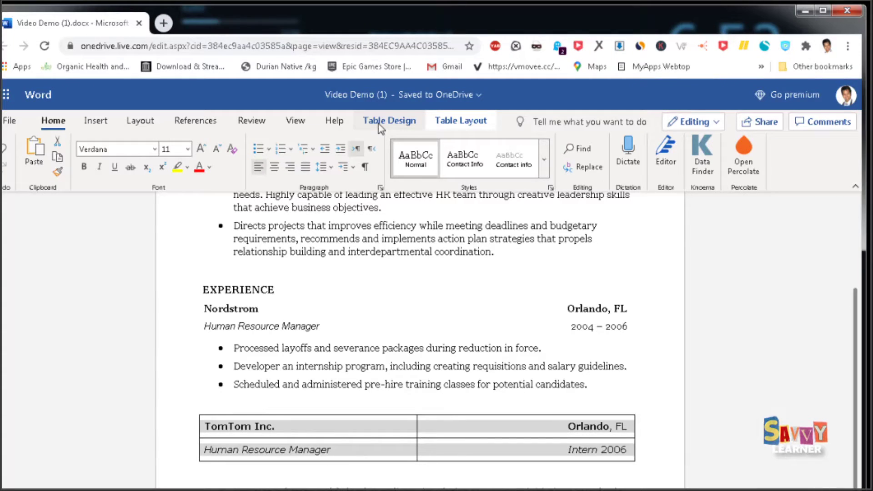
pyautogui.click(381, 123)
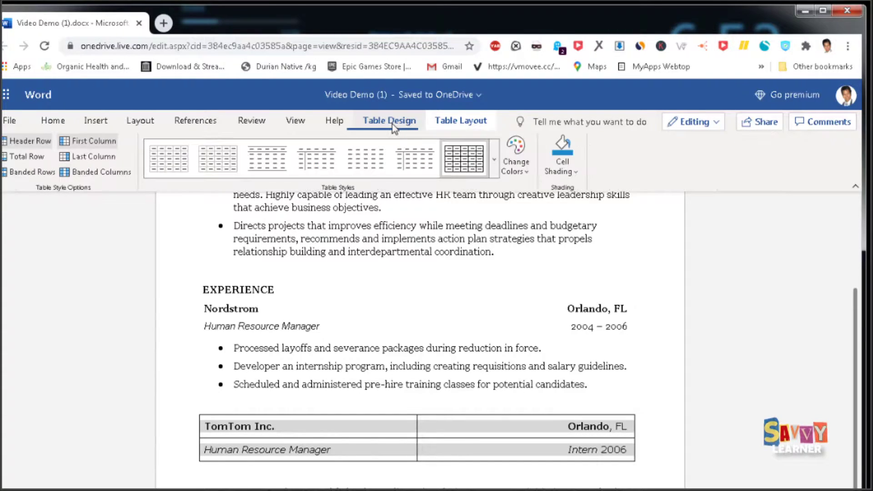
pyautogui.click(371, 163)
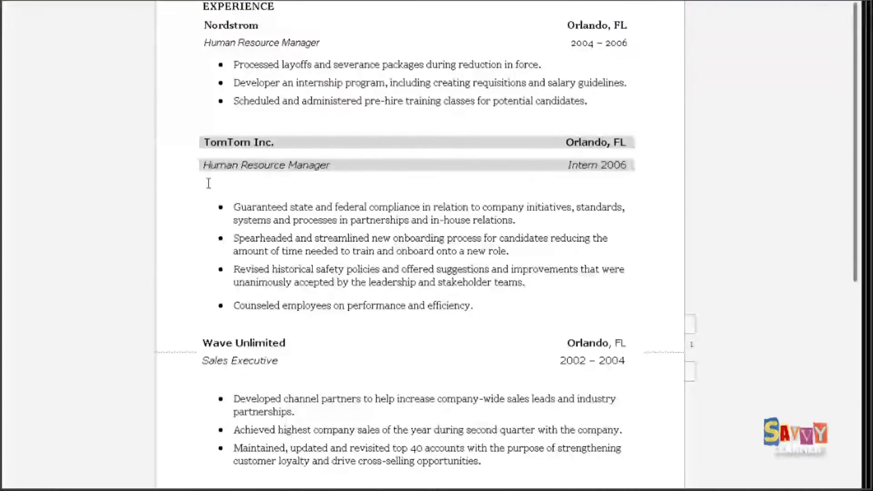
pyautogui.click(204, 215)
# - Copy the Nordstrom table's formatting onto the TomTom table with Format Painter and right-align "Intern 2006"
pyautogui.scroll(5, 356, 269)
pyautogui.moveTo(204, 264); pyautogui.dragTo(356, 269)
pyautogui.moveTo(356, 235); pyautogui.dragTo(645, 251)
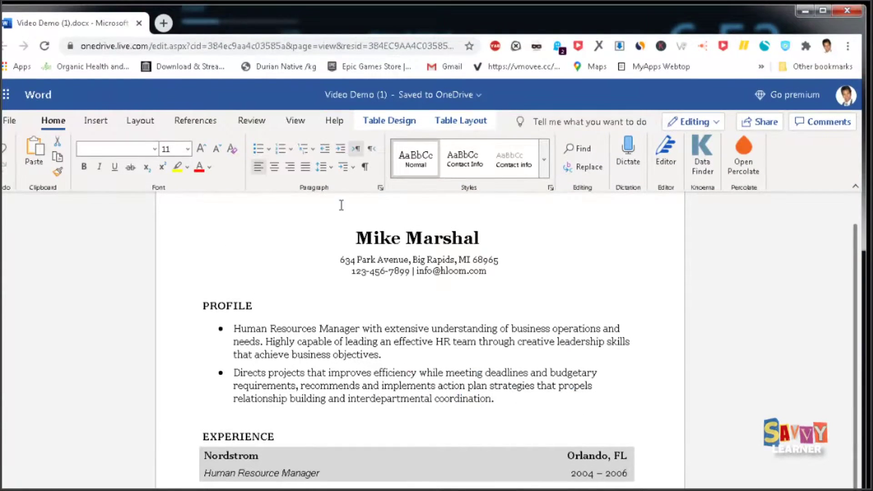
pyautogui.click(58, 171)
pyautogui.scroll(-2, 57, 172)
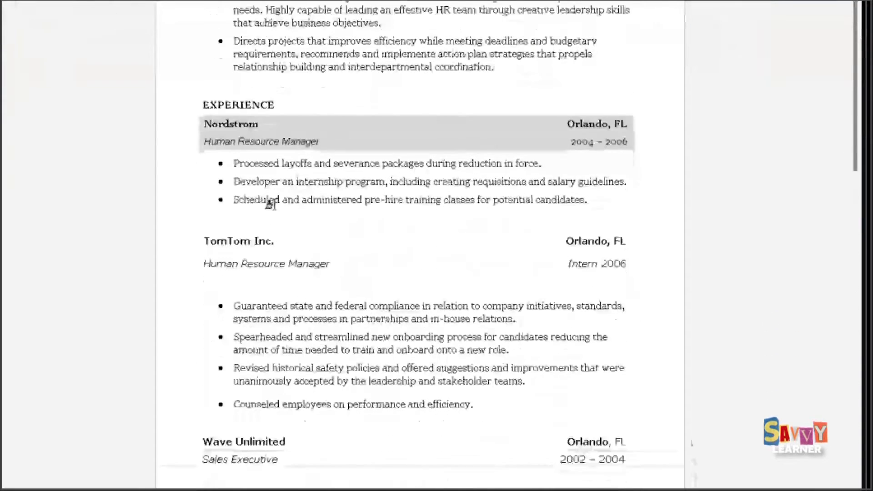
pyautogui.moveTo(200, 227)
pyautogui.mouseDown()
pyautogui.moveTo(478, 255)
pyautogui.moveTo(612, 248)
pyautogui.mouseUp()
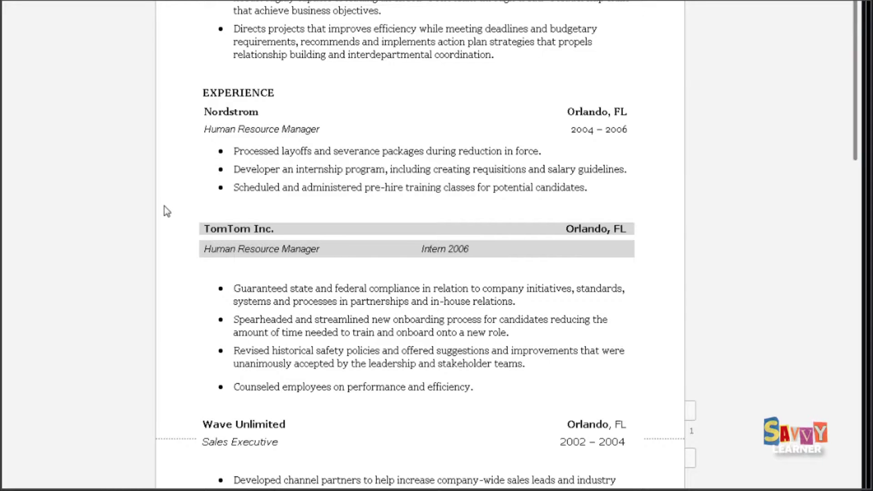
pyautogui.click(422, 250)
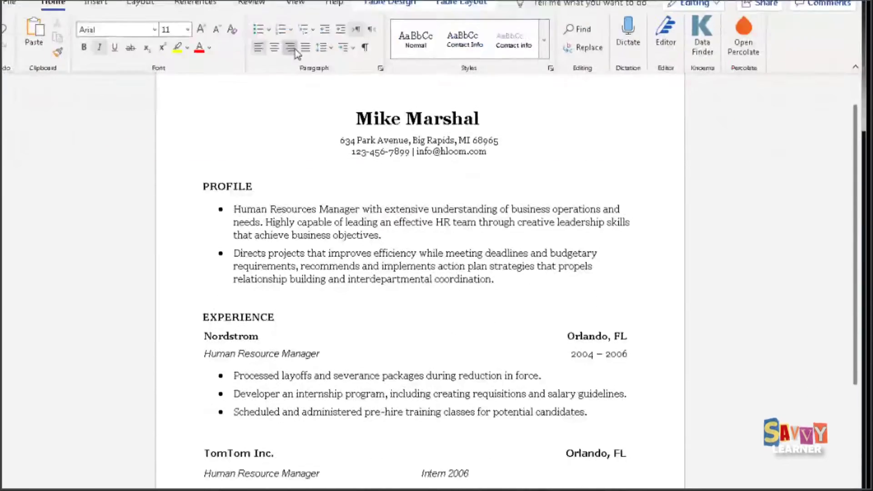
pyautogui.click(293, 48)
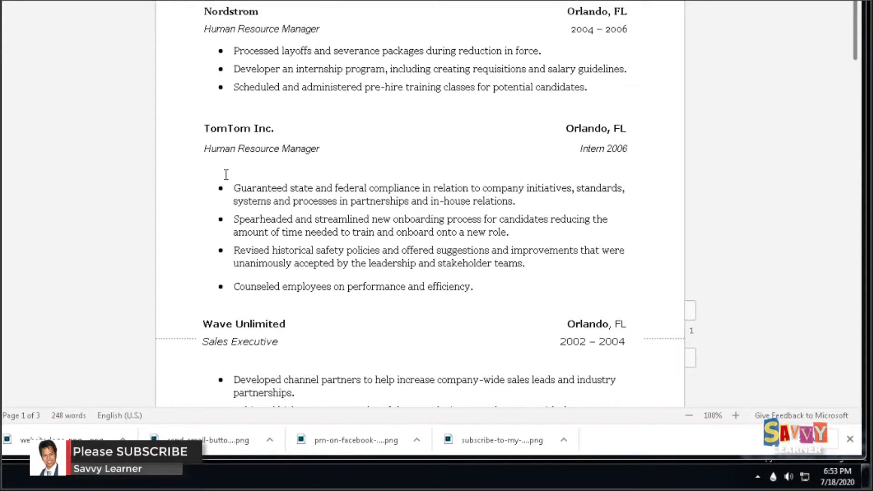
# - Insert a table with two rows and two columns below the Wave Unlimited job heading
pyautogui.scroll(-3, 850, 27)
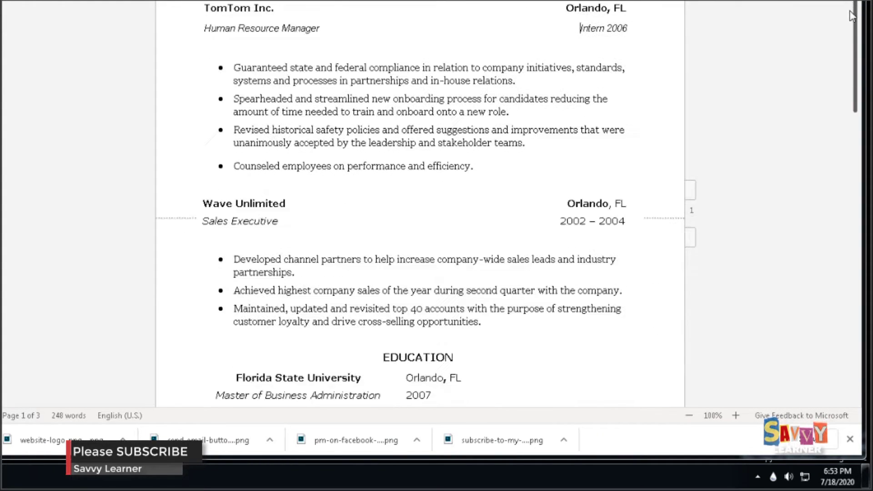
pyautogui.scroll(-3, 850, 27)
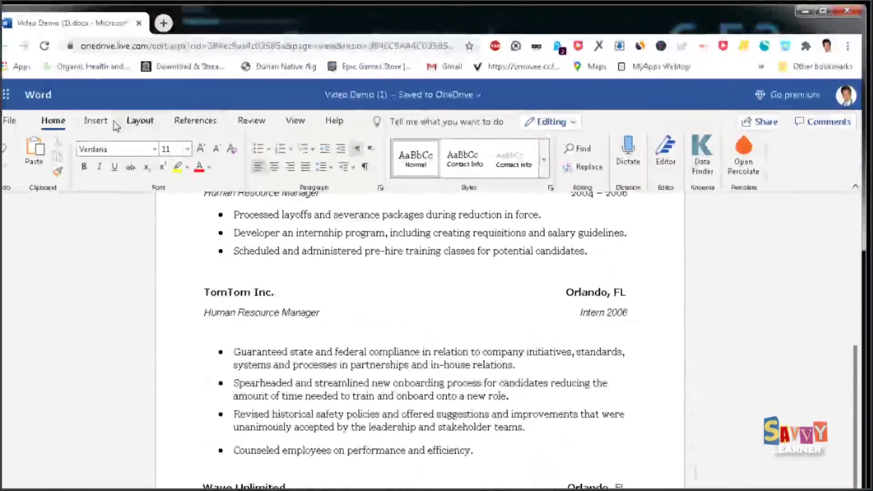
pyautogui.click(96, 121)
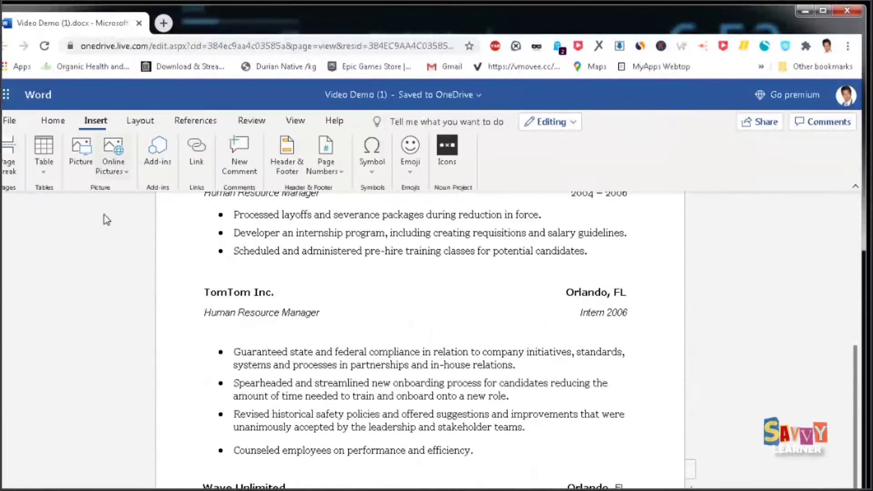
pyautogui.click(44, 150)
pyautogui.click(59, 218)
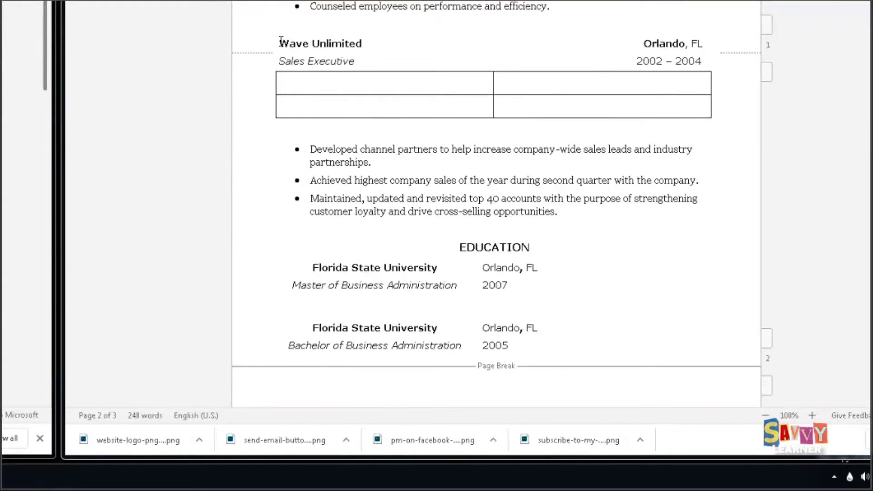
# - Move "Wave Unlimited" and "Orlando, FL" into the two cells of the new table's first row
pyautogui.moveTo(280, 40); pyautogui.dragTo(381, 39)
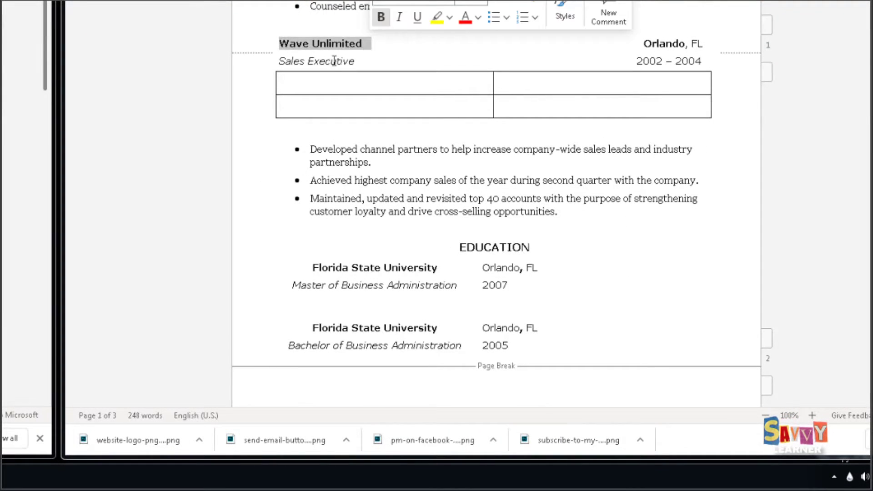
pyautogui.hotkey('ctrl', 'x')
pyautogui.hotkey('ctrl', 'v')
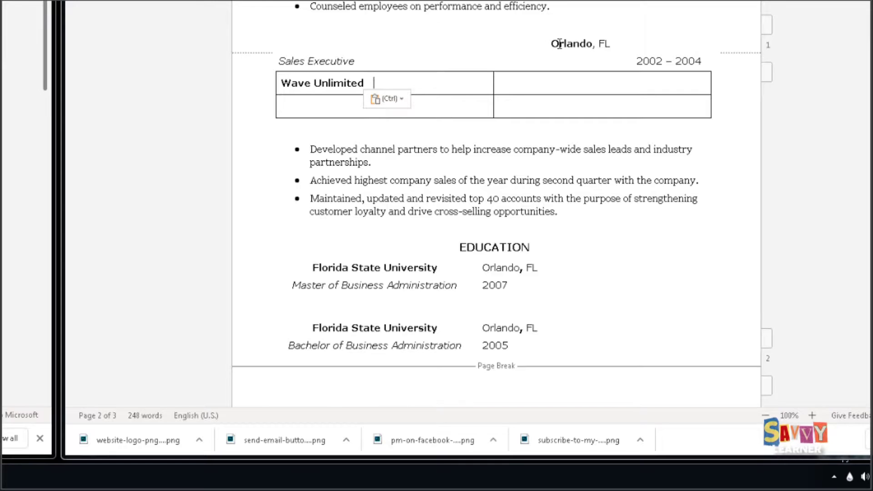
pyautogui.tripleClick(576, 44)
pyautogui.hotkey('ctrl', 'x')
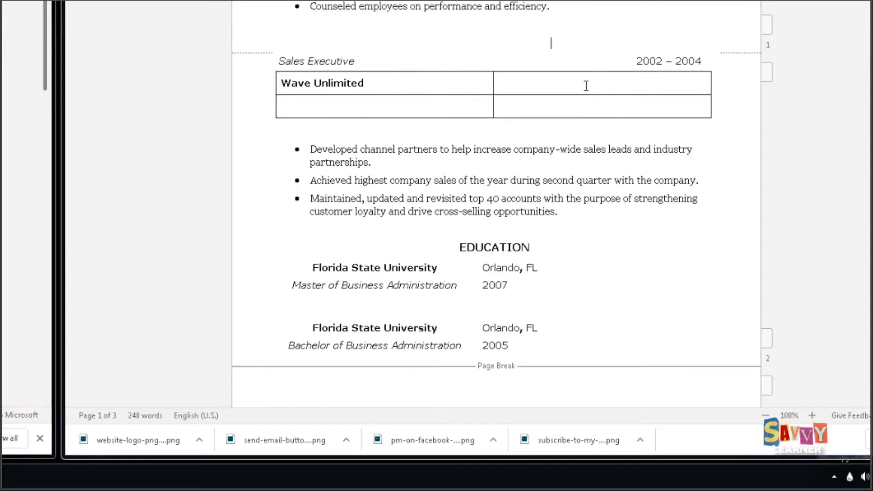
pyautogui.hotkey('ctrl', 'v')
# - Move "Sales Executive" and "2002 – 2004" into the second row's two cells and delete the extra blank line in the date cell
pyautogui.moveTo(635, 62); pyautogui.dragTo(703, 64)
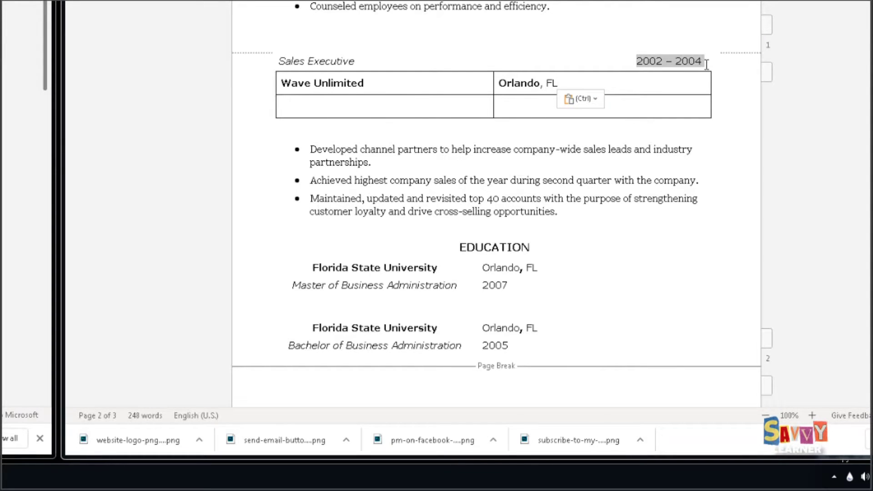
pyautogui.hotkey('ctrl', 'x')
pyautogui.hotkey('ctrl', 'v')
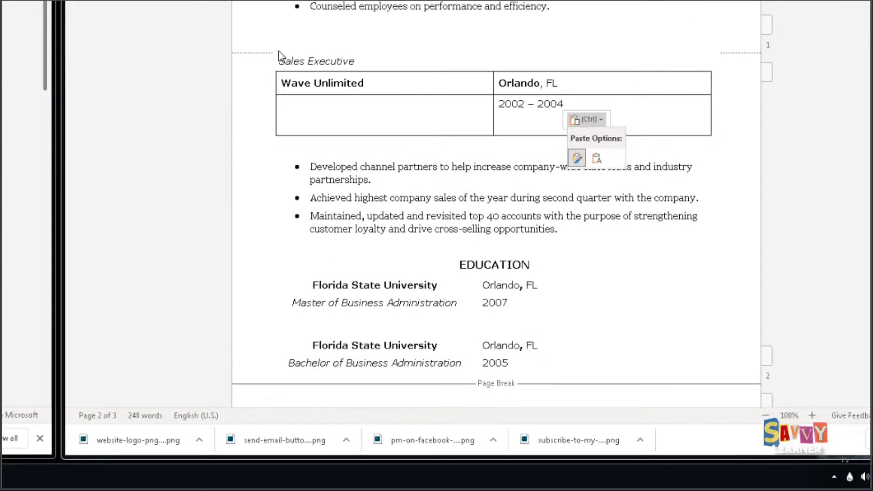
pyautogui.press('Escape')
pyautogui.moveTo(282, 60); pyautogui.dragTo(351, 61)
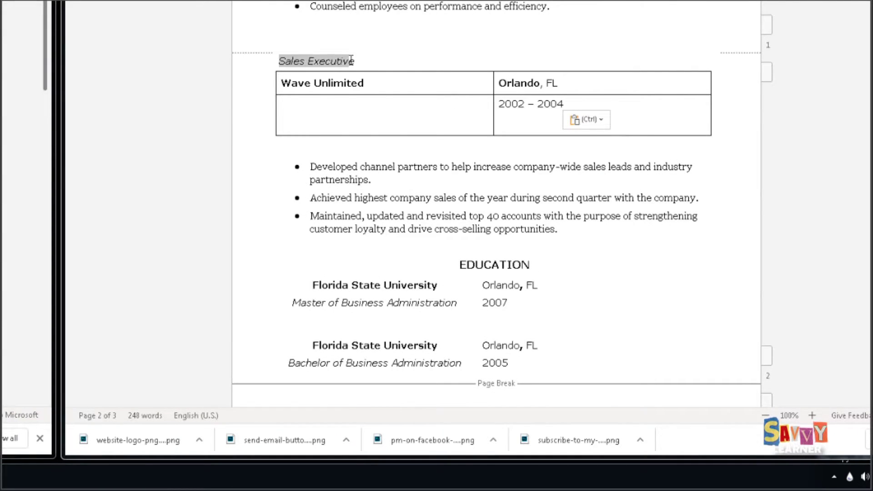
pyautogui.hotkey('ctrl', 'x')
pyautogui.click(335, 115)
pyautogui.hotkey('ctrl', 'v')
pyautogui.click(387, 123)
pyautogui.press('Escape')
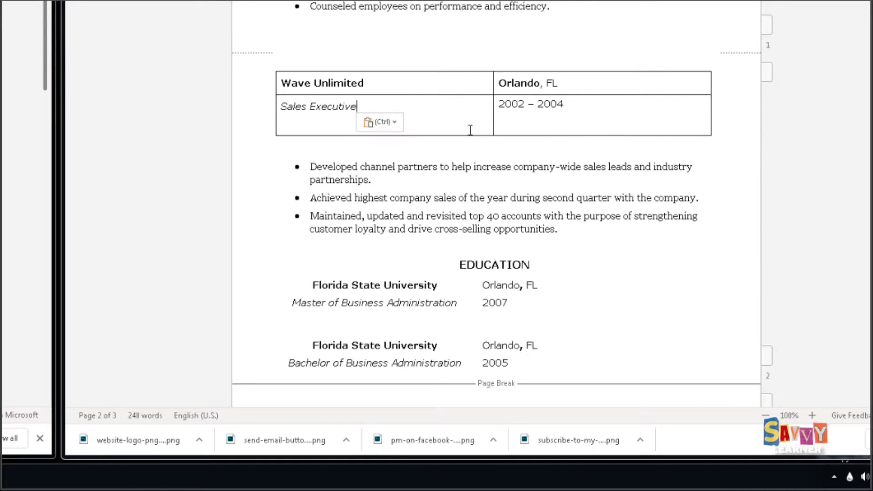
pyautogui.click(515, 127)
pyautogui.press('BackSpace')
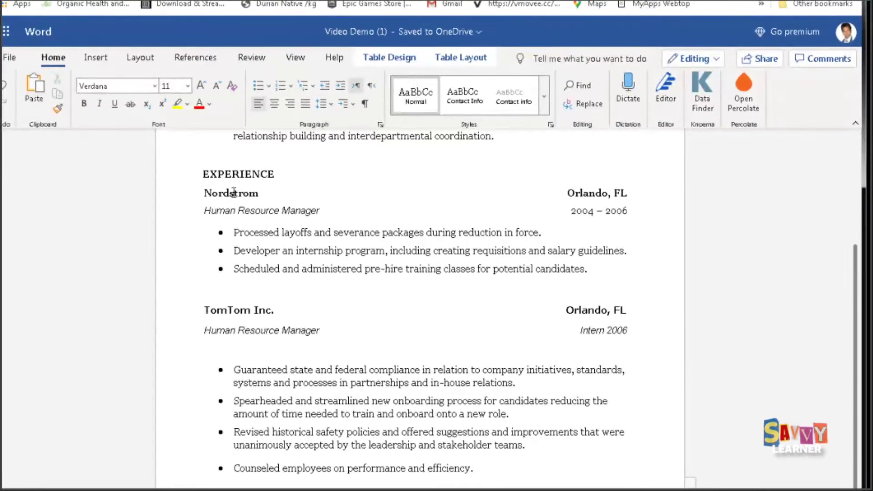
# - Copy the Nordstrom table's formatting onto the whole Wave Unlimited table with Format Painter
pyautogui.moveTo(233, 192); pyautogui.dragTo(591, 211)
pyautogui.click(58, 106)
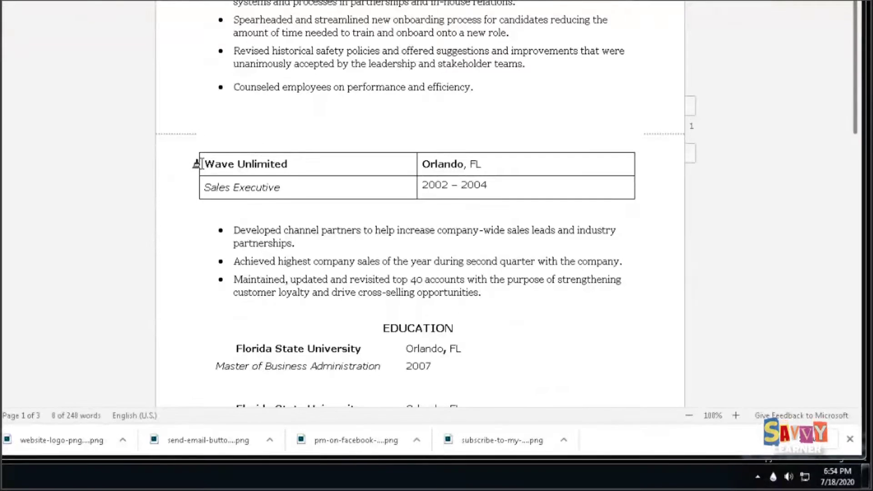
pyautogui.moveTo(196, 163); pyautogui.dragTo(514, 188)
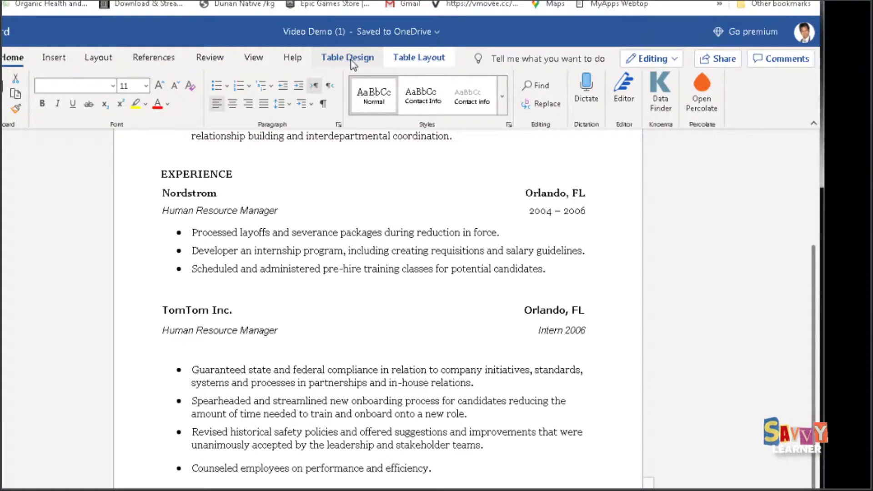
# - Apply the plain borderless table style to the Wave Unlimited table and right-align its second column
pyautogui.click(354, 64)
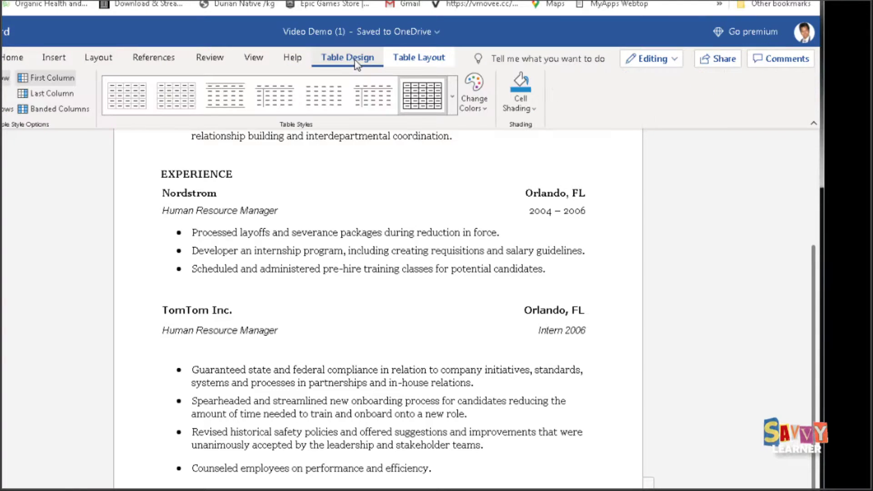
pyautogui.click(323, 108)
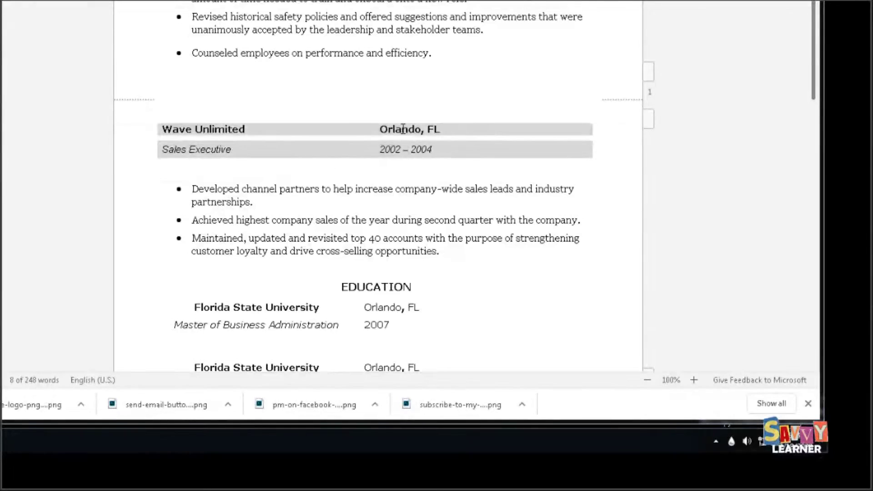
pyautogui.moveTo(402, 129); pyautogui.dragTo(432, 150)
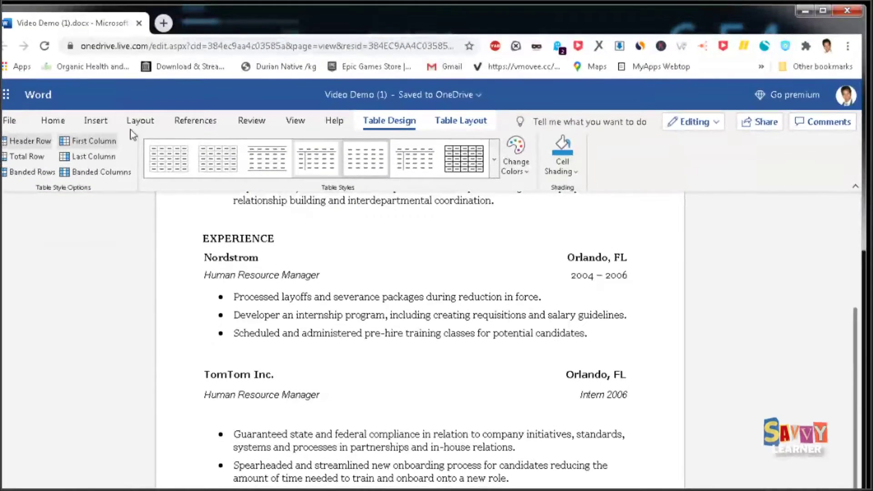
pyautogui.click(53, 117)
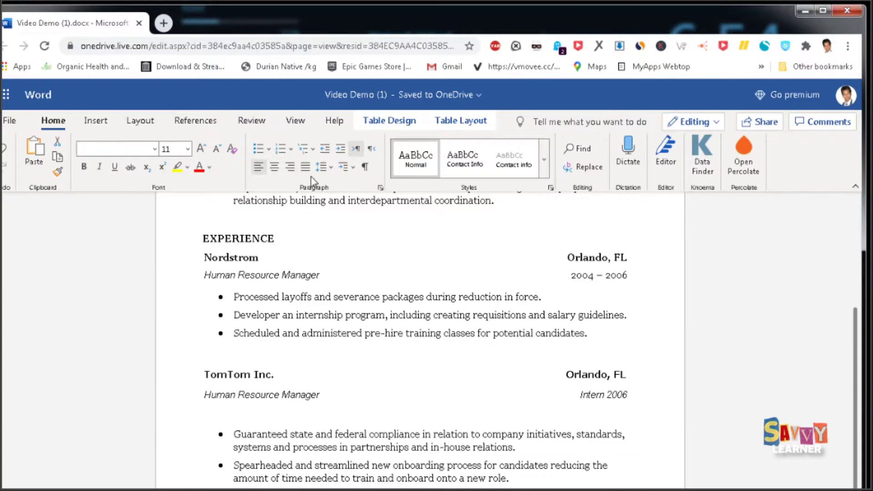
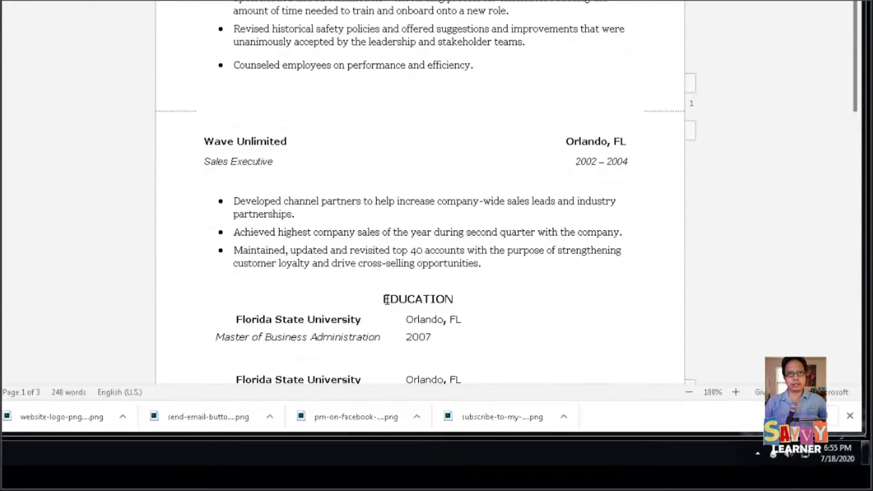
# - Left-align the EDUCATION heading
pyautogui.moveTo(383, 301); pyautogui.dragTo(455, 301)
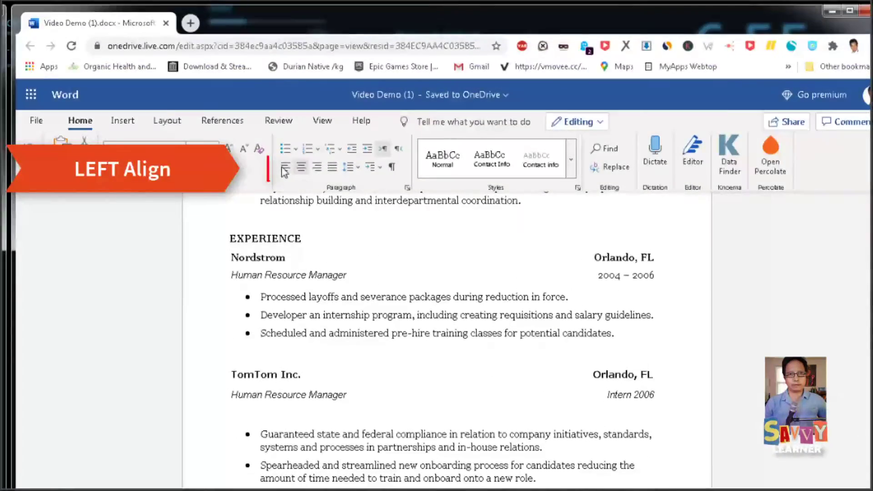
pyautogui.click(284, 172)
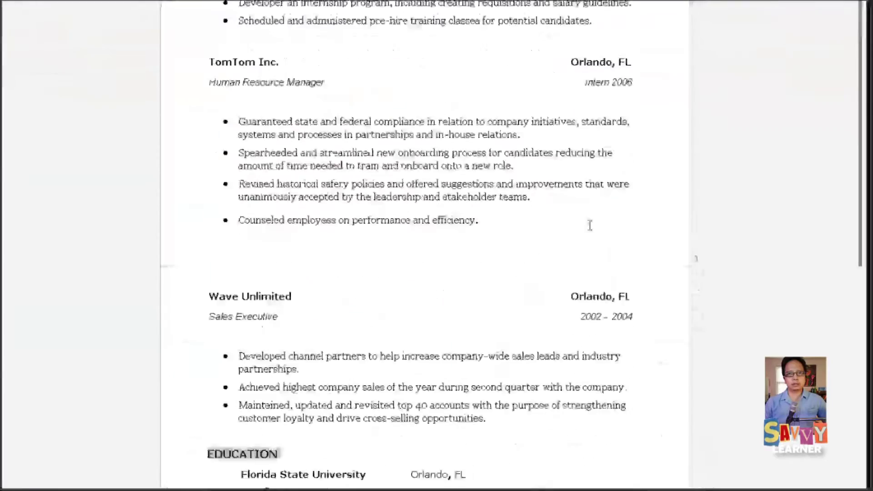
pyautogui.moveTo(857, 84); pyautogui.dragTo(857, 195)
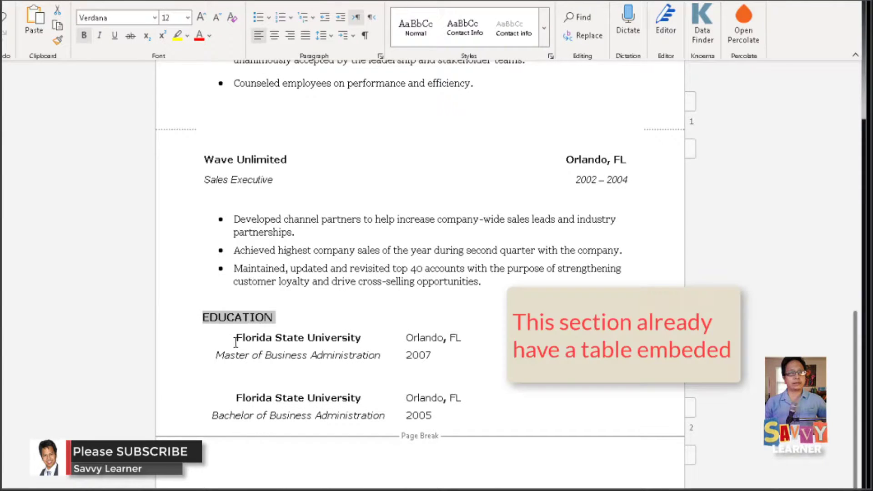
# - In the Master of Business Administration table, left-align the school and degree column and right-align the location and year column
pyautogui.moveTo(234, 336); pyautogui.dragTo(460, 357)
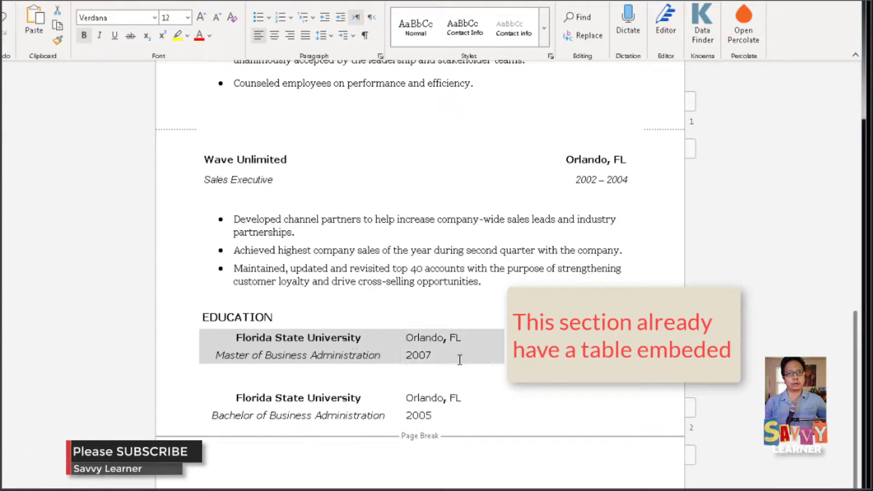
pyautogui.click(394, 359)
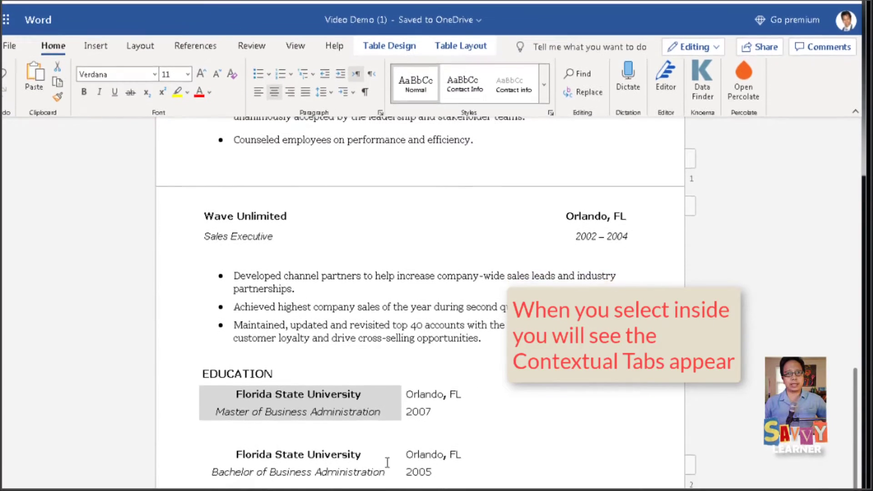
pyautogui.click(387, 462)
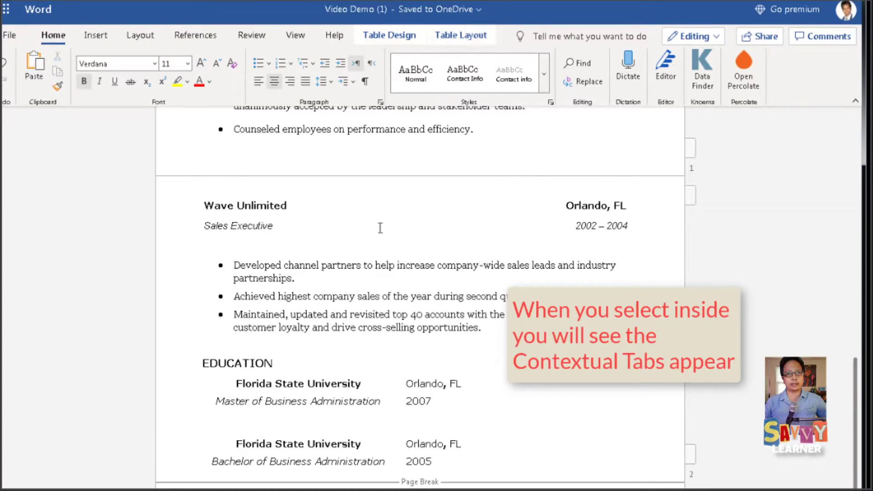
pyautogui.moveTo(235, 384); pyautogui.dragTo(328, 396)
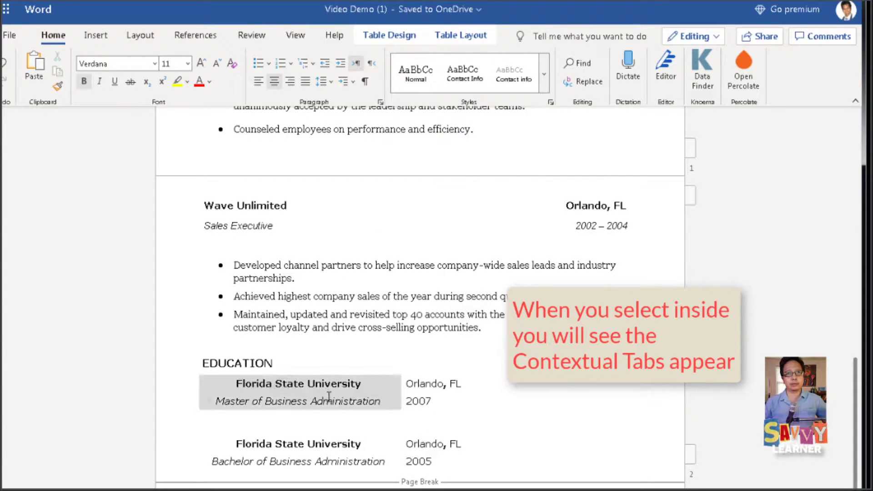
pyautogui.click(259, 82)
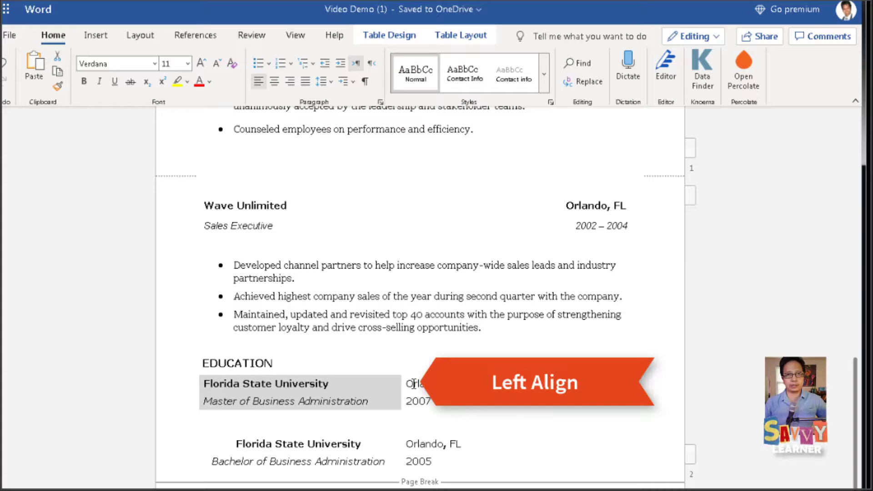
pyautogui.moveTo(407, 381); pyautogui.dragTo(438, 405)
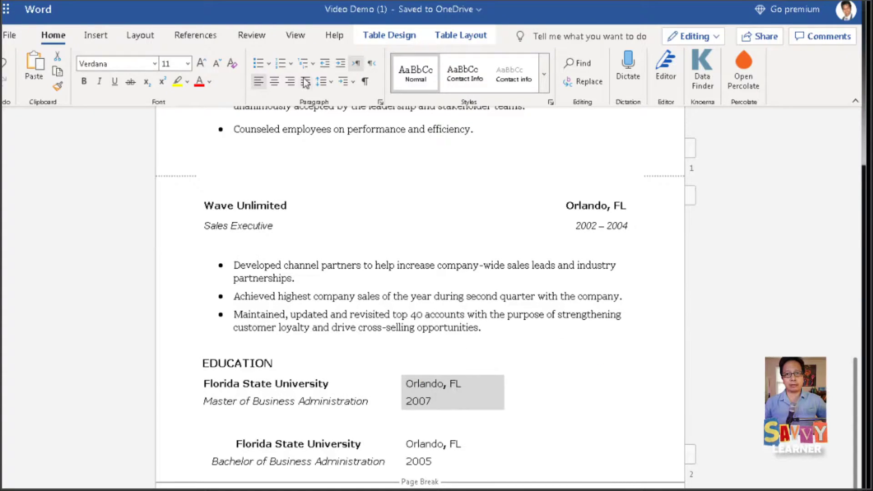
pyautogui.click(290, 84)
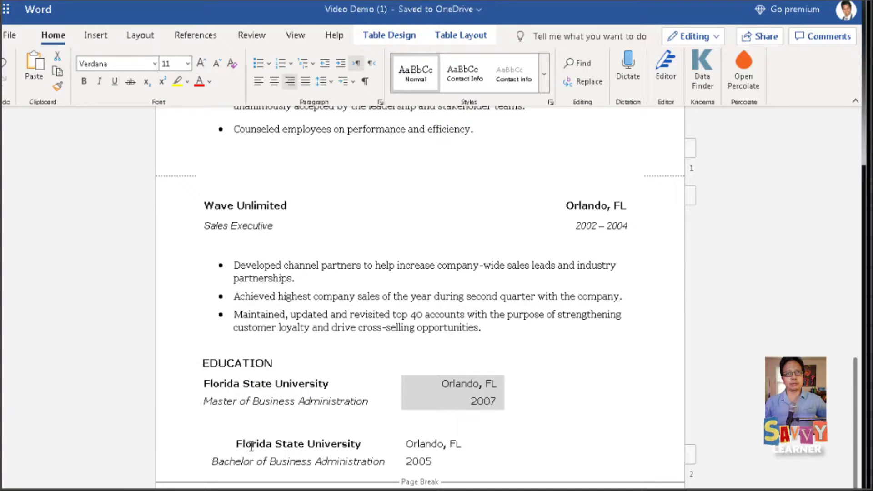
# - In the Bachelor of Business Administration table, left-align the first column and right-align the second column
pyautogui.moveTo(251, 446); pyautogui.dragTo(386, 466)
pyautogui.click(258, 81)
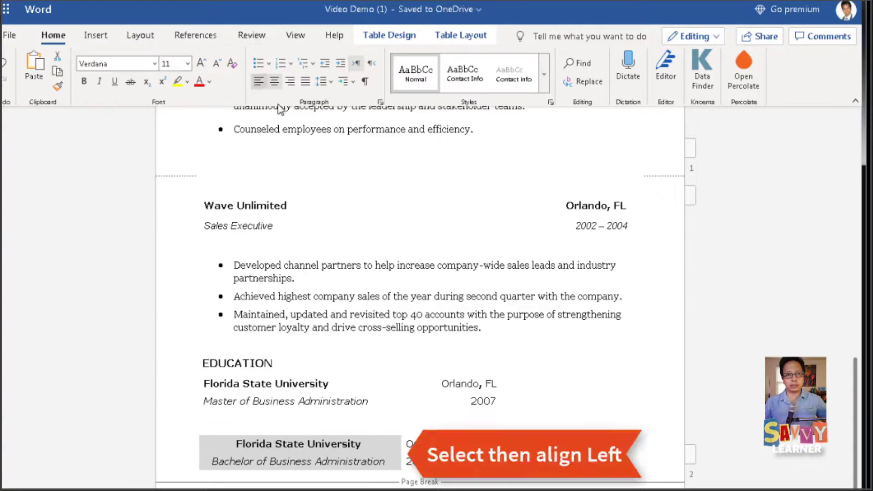
pyautogui.moveTo(411, 444); pyautogui.dragTo(442, 455)
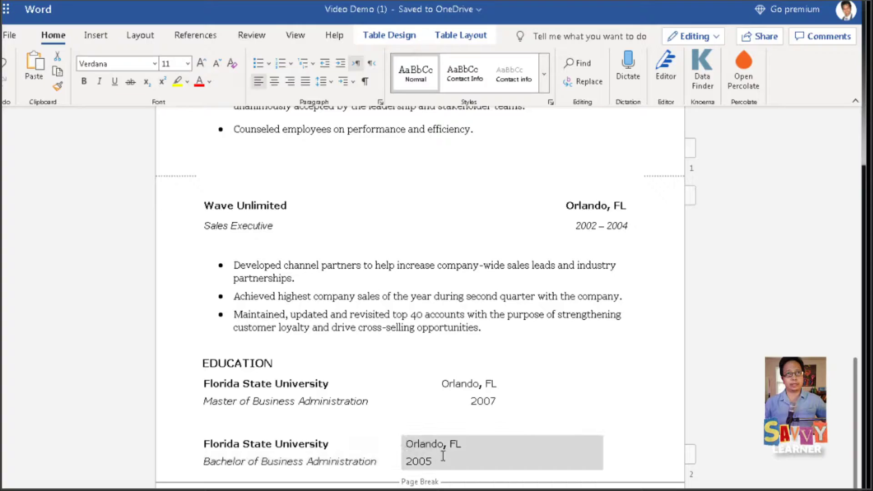
pyautogui.click(290, 82)
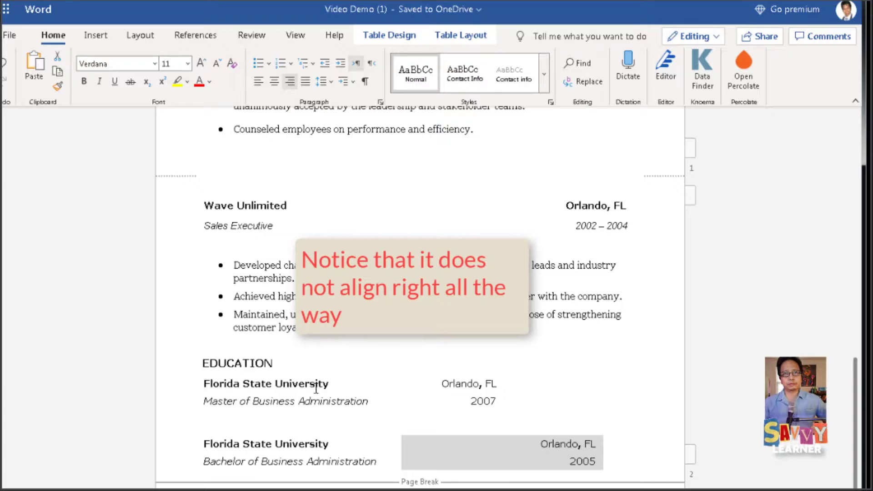
# - Apply the full-grid style to the Master of Business Administration table and extend its right edge to the right margin of the text
pyautogui.moveTo(316, 389); pyautogui.dragTo(532, 472)
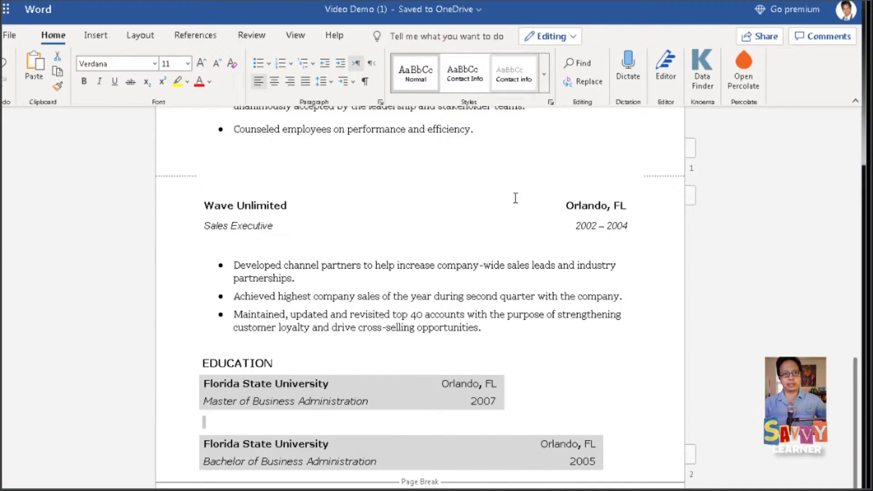
pyautogui.click(348, 361)
pyautogui.moveTo(202, 382); pyautogui.dragTo(493, 399)
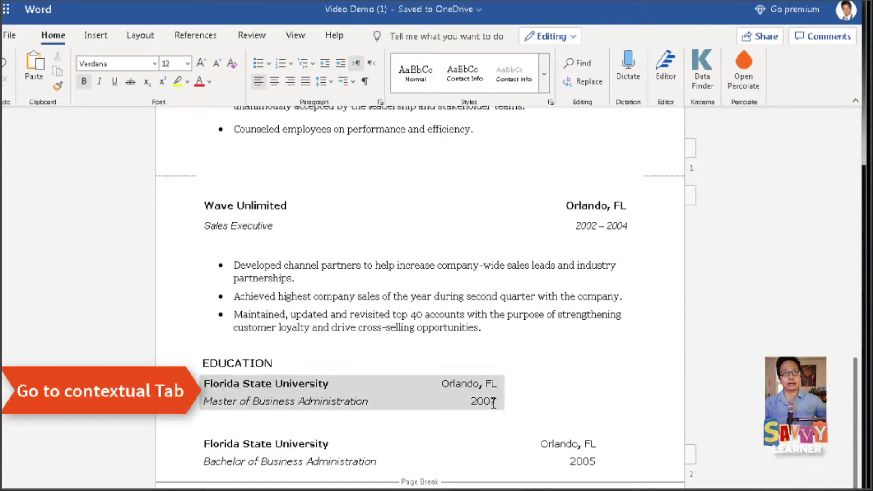
pyautogui.click(397, 43)
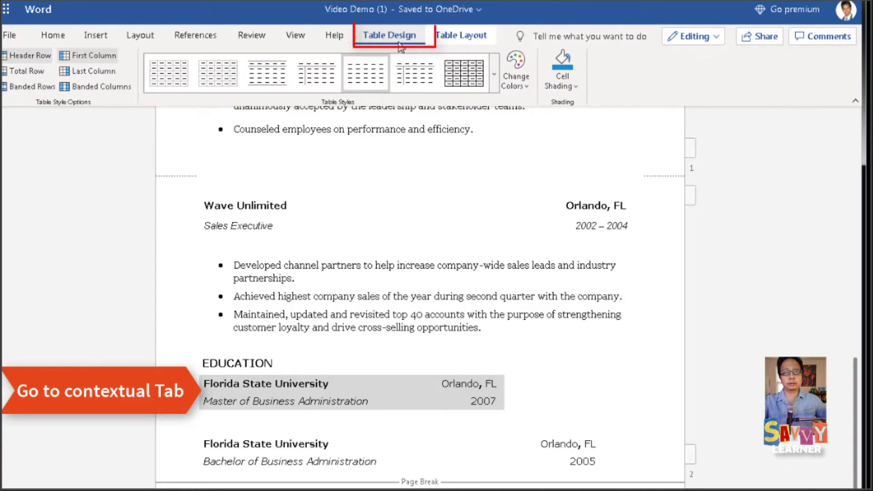
pyautogui.click(463, 72)
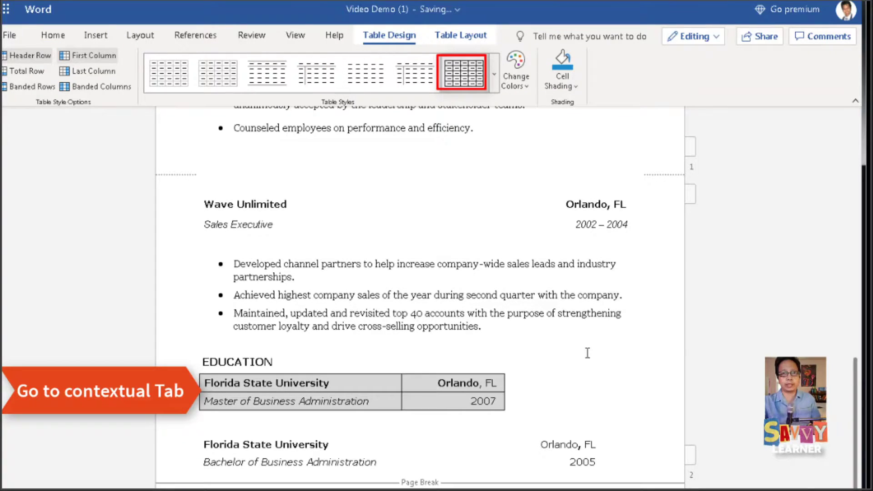
pyautogui.click(532, 350)
pyautogui.moveTo(504, 389); pyautogui.dragTo(635, 389)
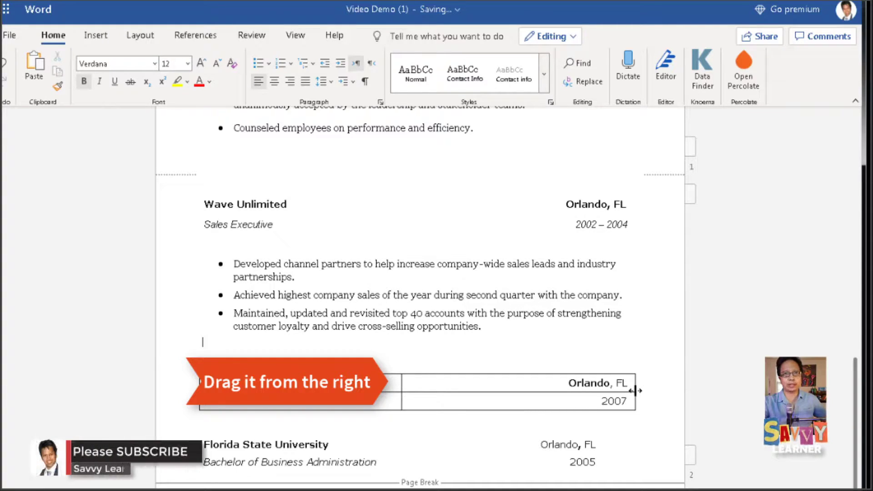
# - Apply the full-grid style to the Bachelor of Business Administration table, widen it to the right margin, and align the Master's table edge with it
pyautogui.click(310, 449)
pyautogui.click(391, 35)
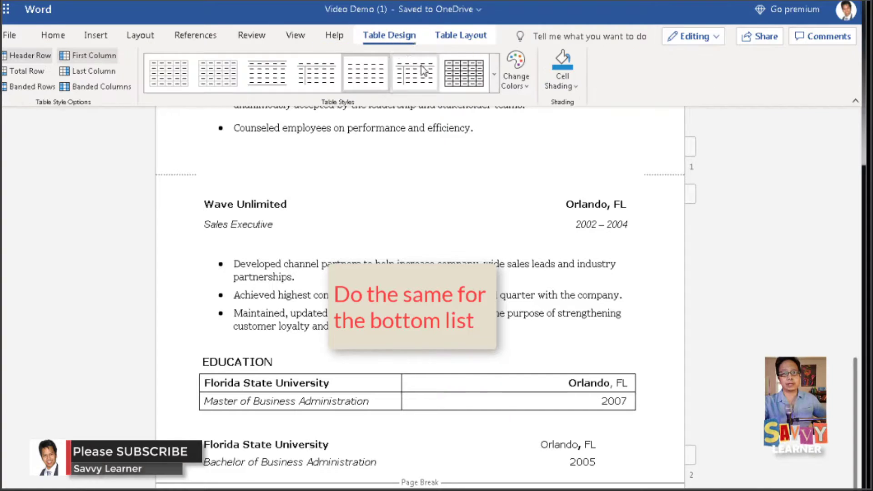
pyautogui.click(463, 72)
pyautogui.click(606, 456)
pyautogui.moveTo(604, 459); pyautogui.dragTo(639, 459)
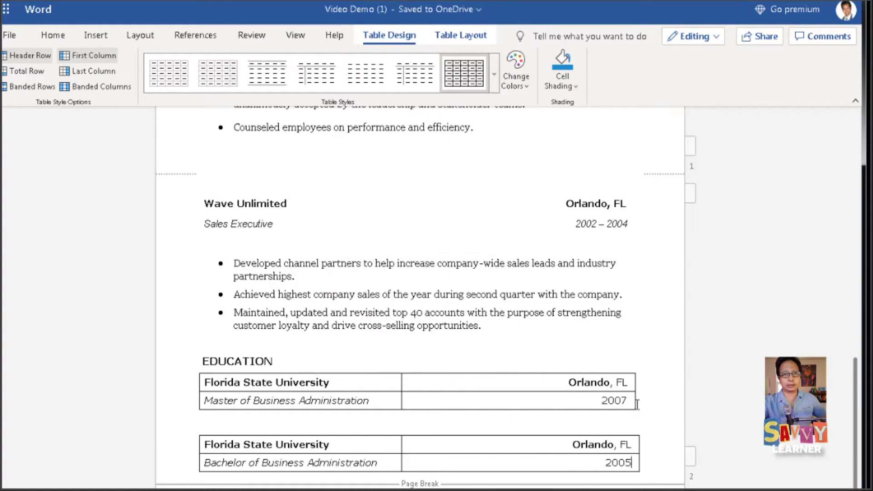
pyautogui.moveTo(635, 403); pyautogui.dragTo(639, 404)
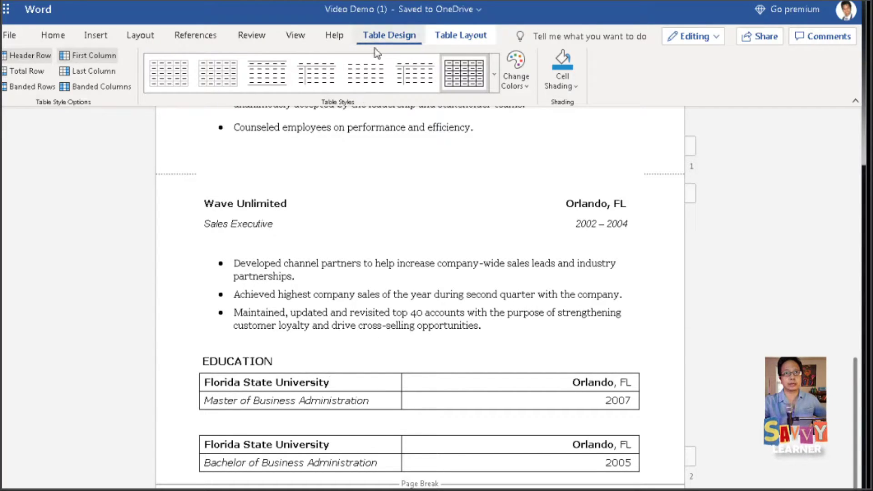
# - Apply the plain borderless table style to both education tables
pyautogui.click(367, 75)
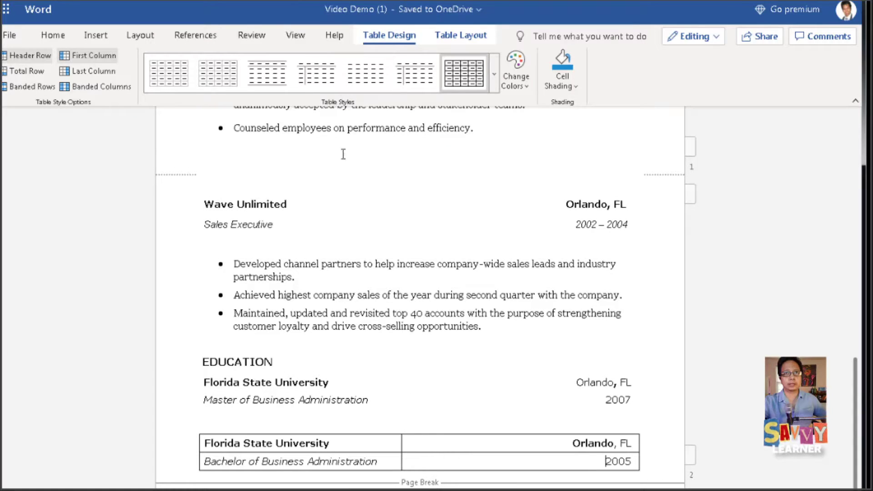
pyautogui.click(366, 73)
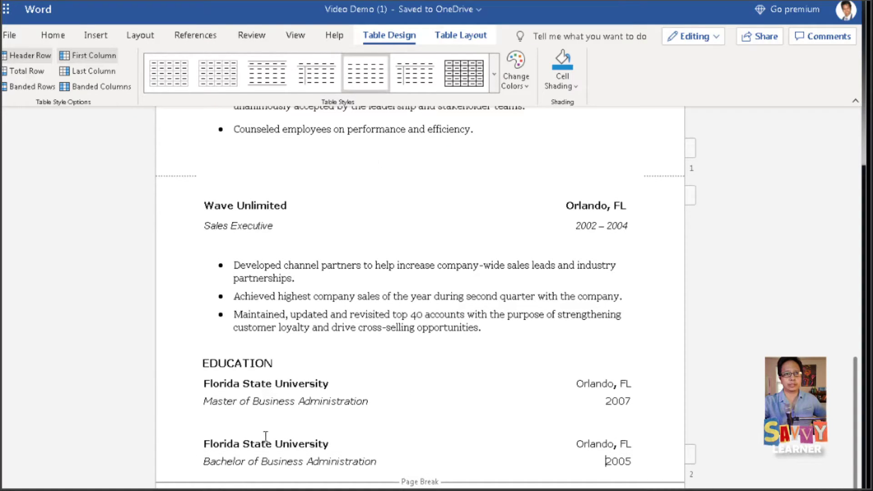
pyautogui.click(197, 444)
pyautogui.click(203, 444)
pyautogui.click(207, 428)
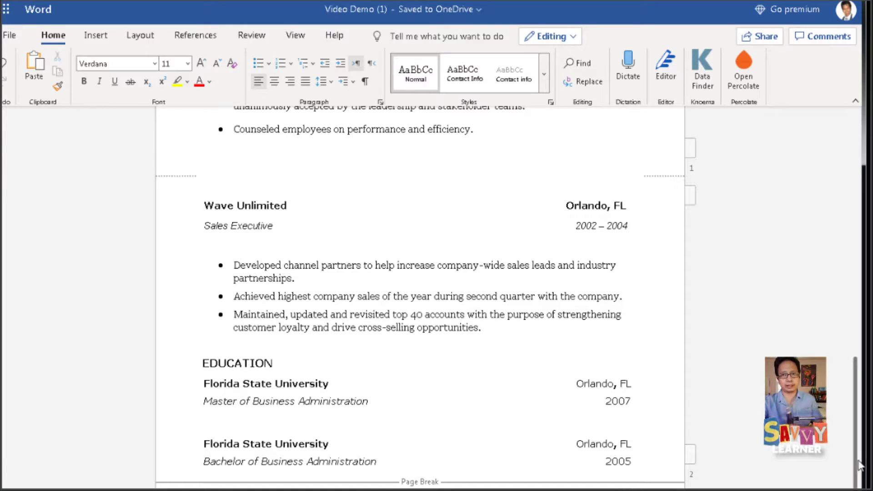
# - Set the page margins to Normal, with 1" on every side
pyautogui.scroll(4, 844, 368)
pyautogui.scroll(8, 843, 367)
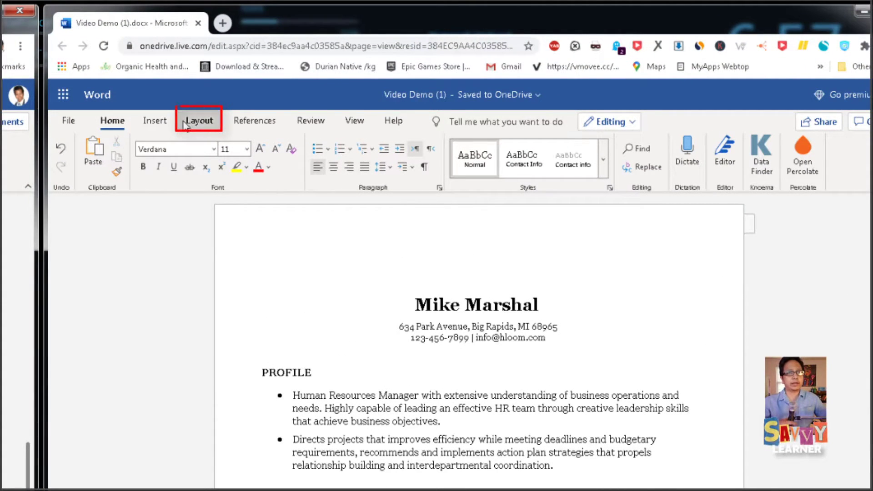
pyautogui.click(199, 121)
pyautogui.click(72, 170)
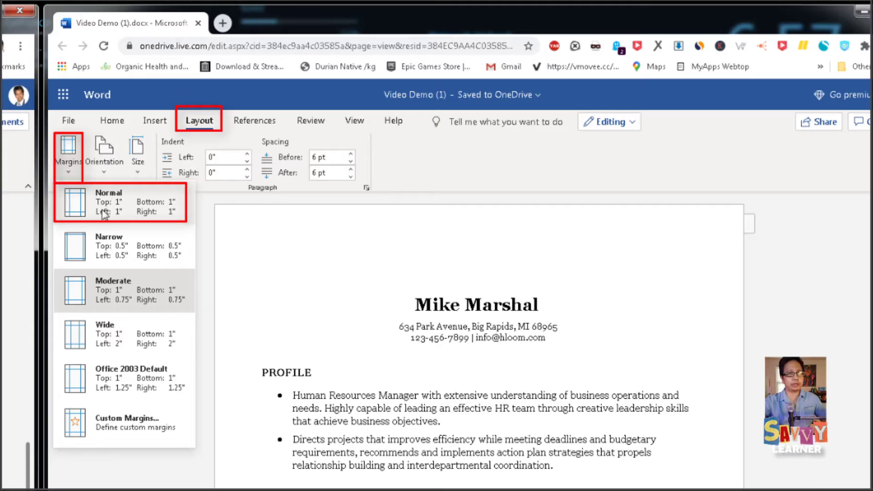
pyautogui.click(120, 213)
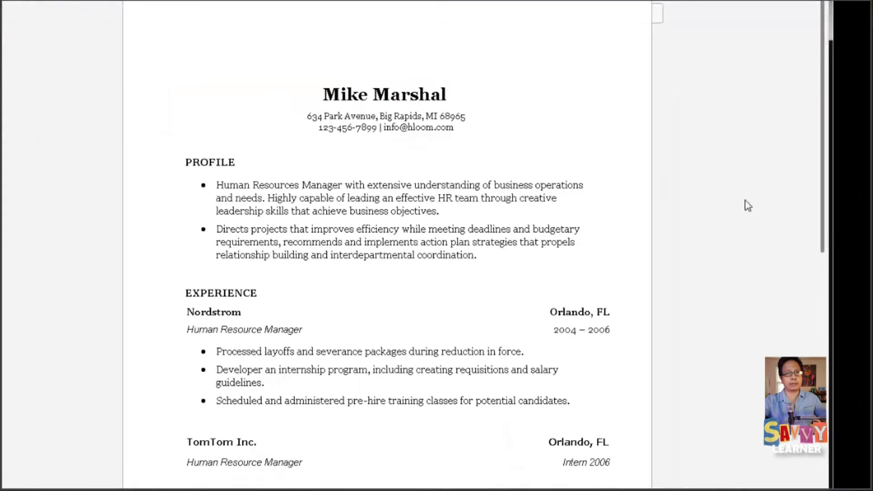
# - Show the Navigation pane beside the resume
pyautogui.scroll(-10, 823, 169)
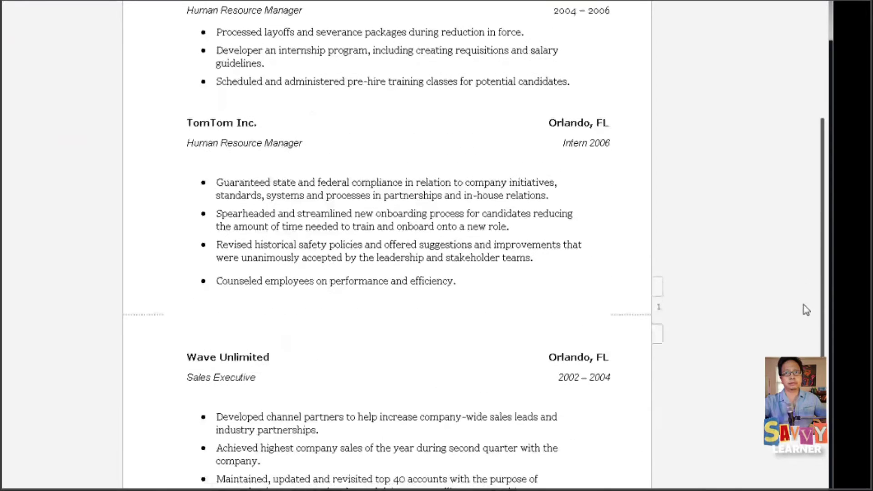
pyautogui.scroll(8, 780, 288)
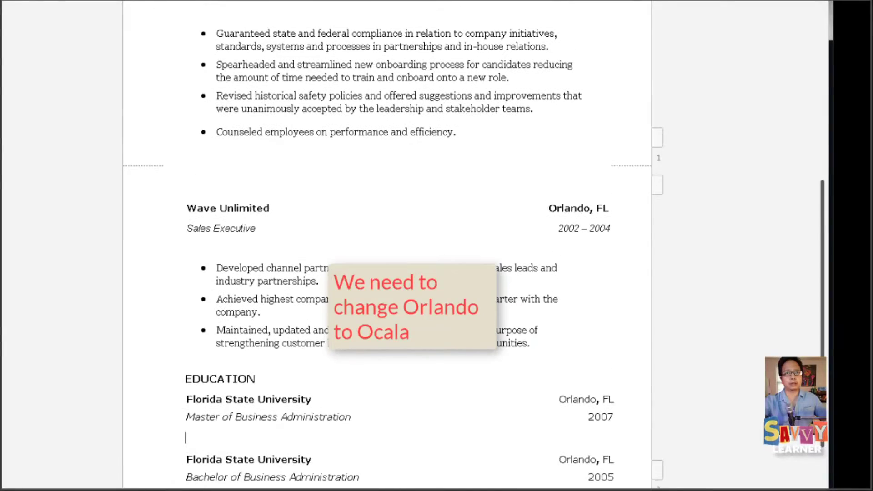
pyautogui.scroll(3, 780, 200)
pyautogui.scroll(-9, 787, 269)
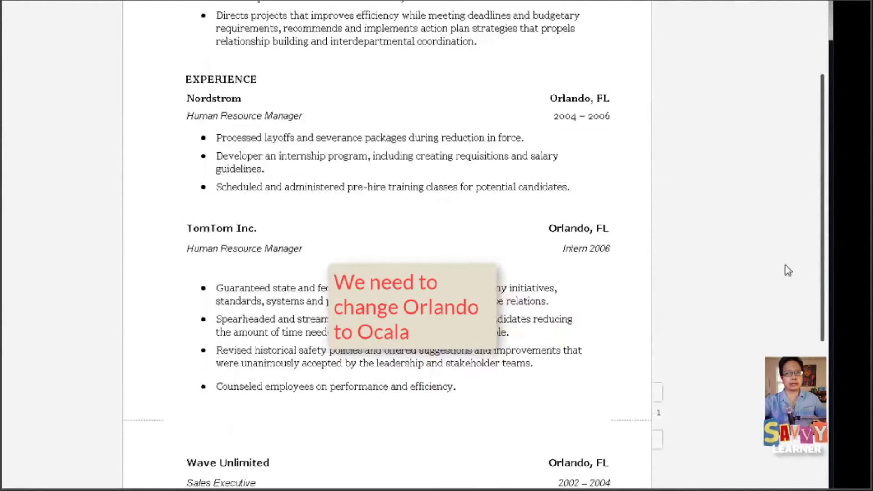
pyautogui.scroll(3, 768, 342)
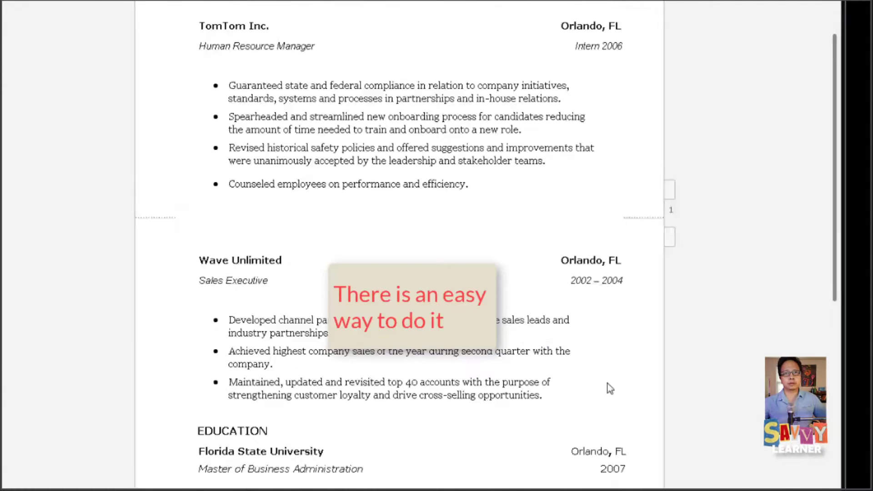
pyautogui.scroll(3, 843, 327)
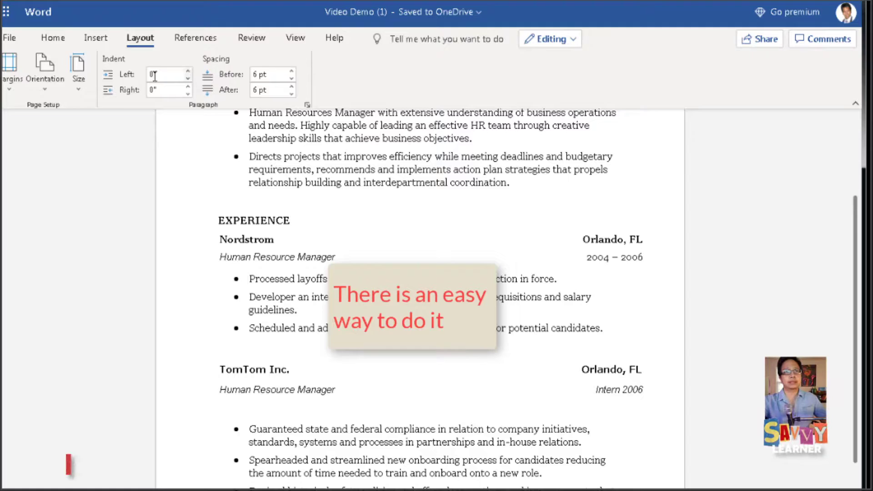
pyautogui.click(251, 38)
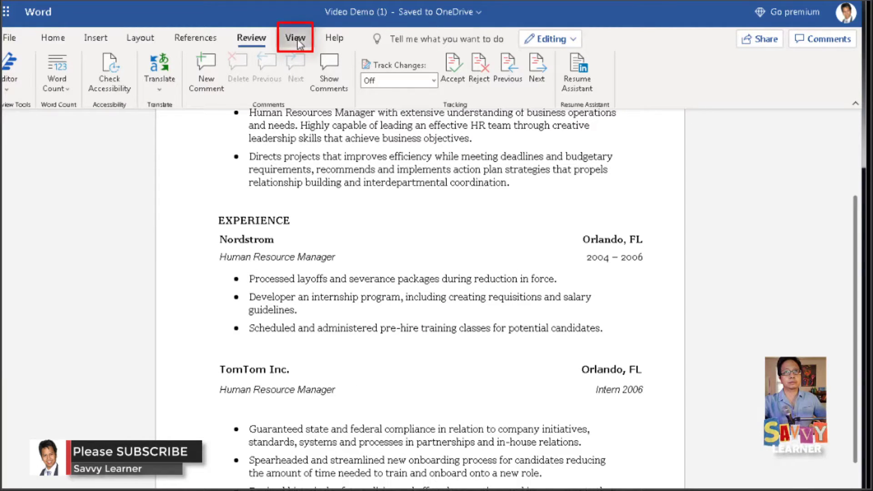
pyautogui.click(296, 39)
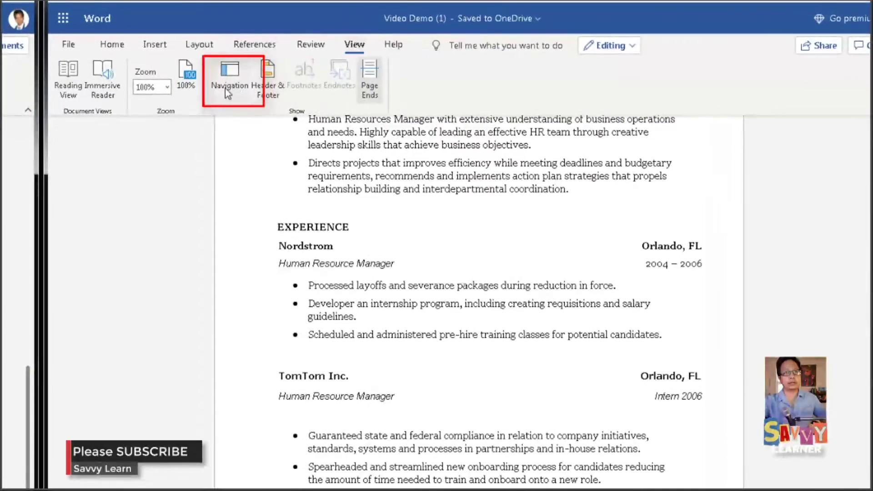
pyautogui.click(226, 89)
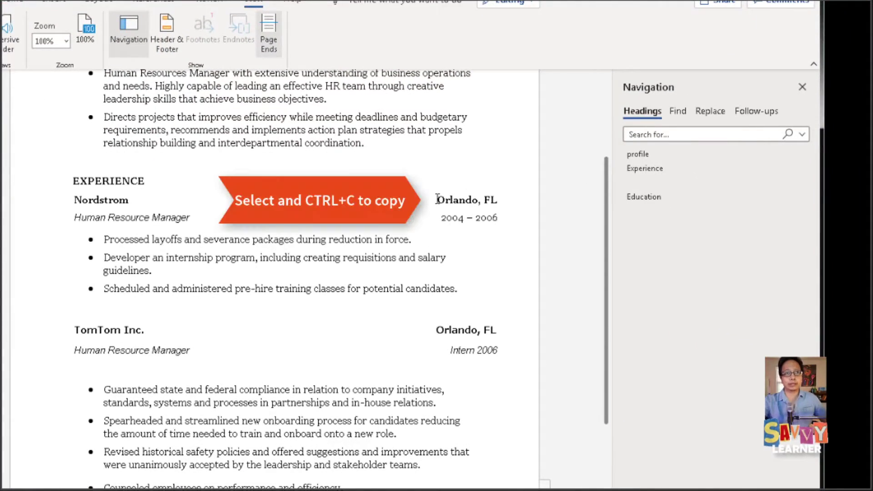
# - Copy "Orlando" from the Nordstrom heading and search the document for it
pyautogui.moveTo(437, 201); pyautogui.dragTo(480, 205)
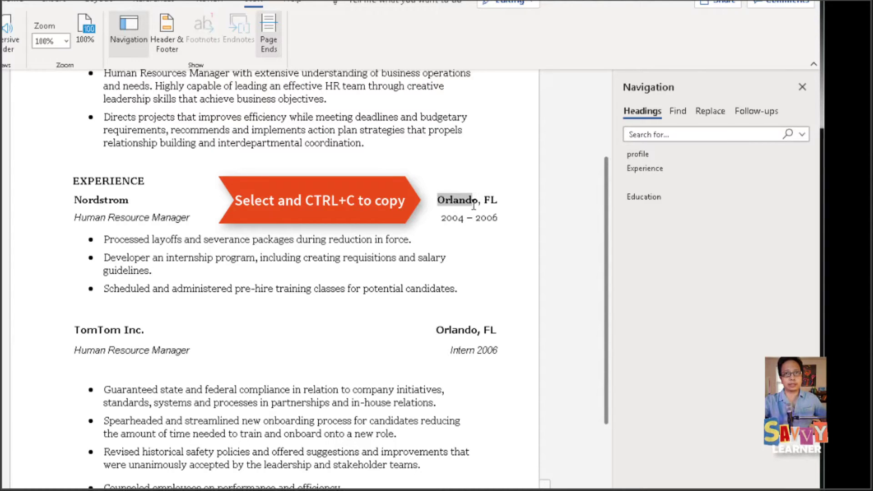
pyautogui.hotkey('ctrl', 'c')
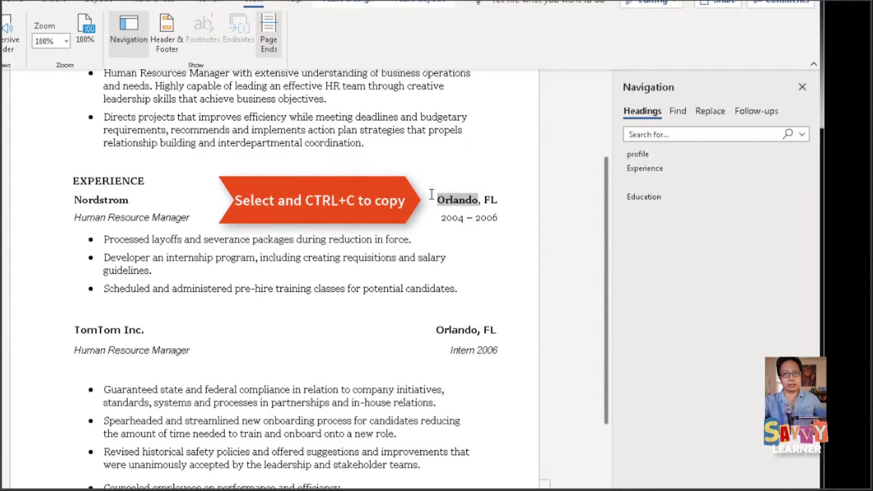
pyautogui.click(677, 136)
pyautogui.hotkey('ctrl', 'v')
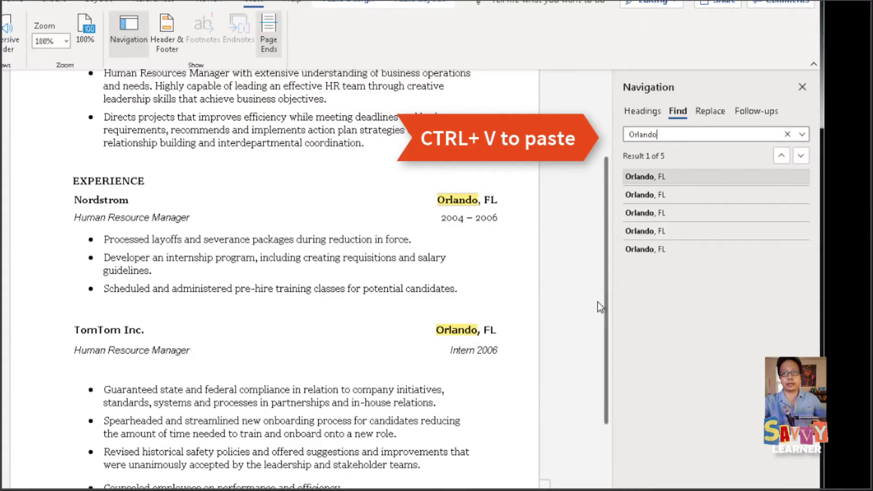
pyautogui.scroll(-10, 607, 309)
pyautogui.scroll(11, 569, 294)
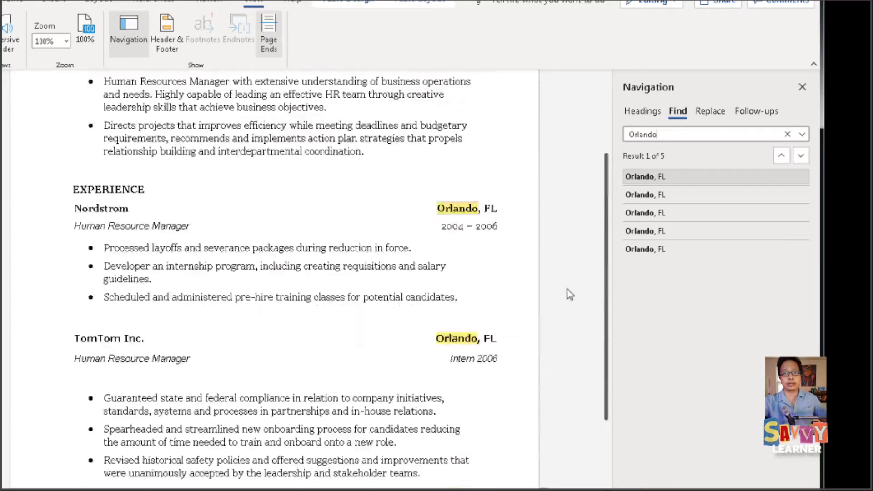
# - Replace all instances of "Orlando" with "Ocala" and close the Navigation pane
pyautogui.click(708, 116)
pyautogui.click(641, 155)
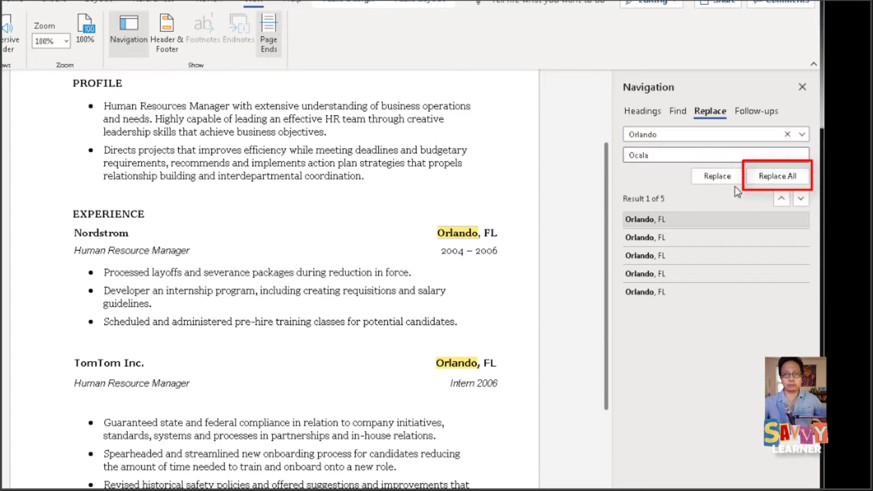
pyautogui.click(777, 176)
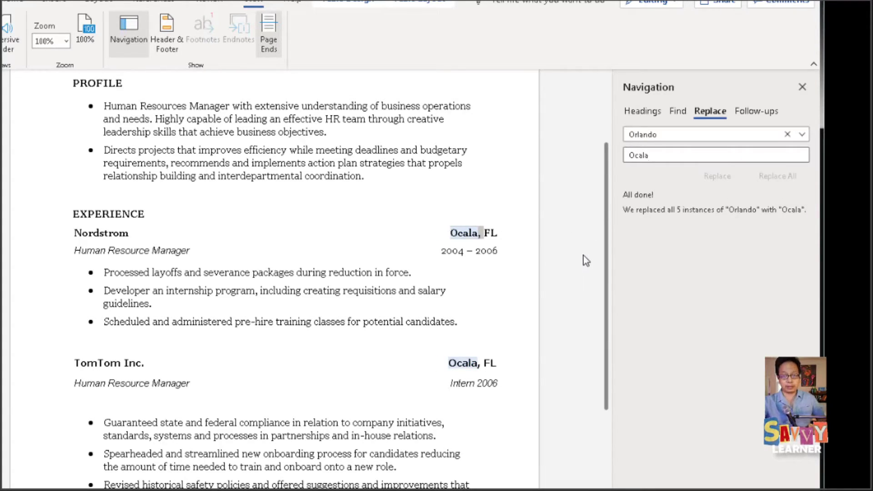
pyautogui.moveTo(606, 250); pyautogui.dragTo(609, 298)
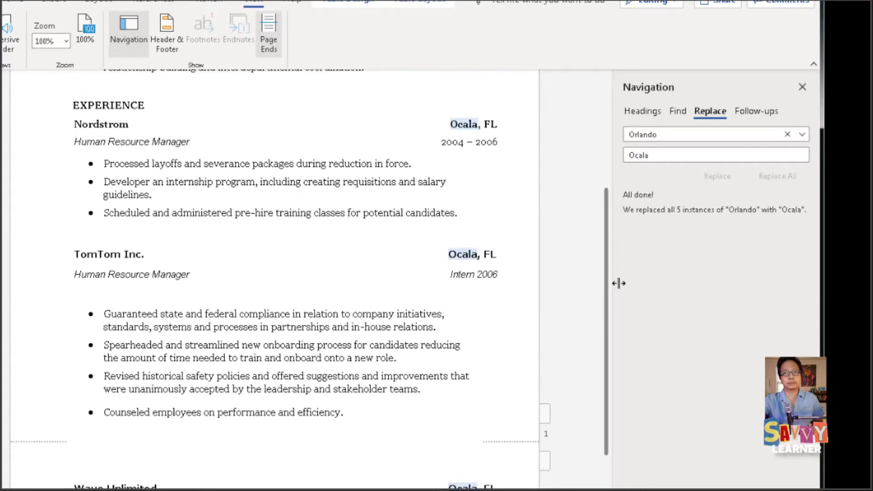
pyautogui.click(802, 88)
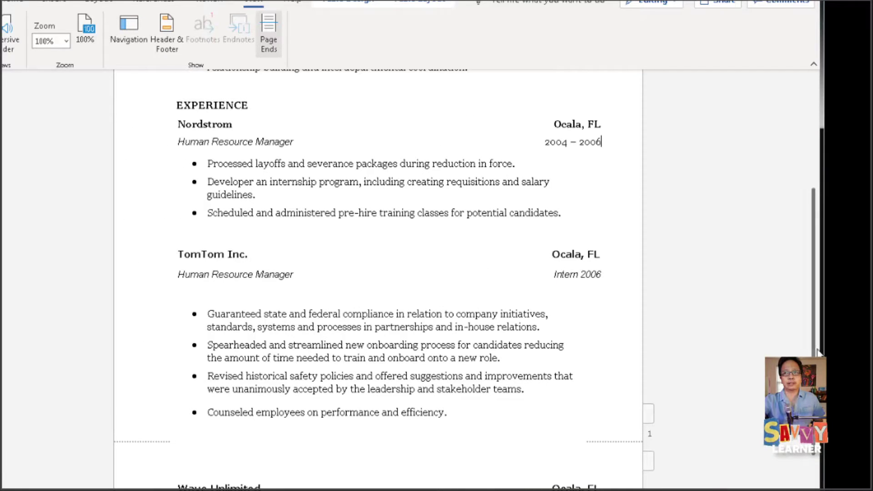
# - Remove the bold formatting from "Ocala, FL" in the Nordstrom and TomTom Inc. headings
pyautogui.scroll(5, 807, 292)
pyautogui.scroll(2, 807, 292)
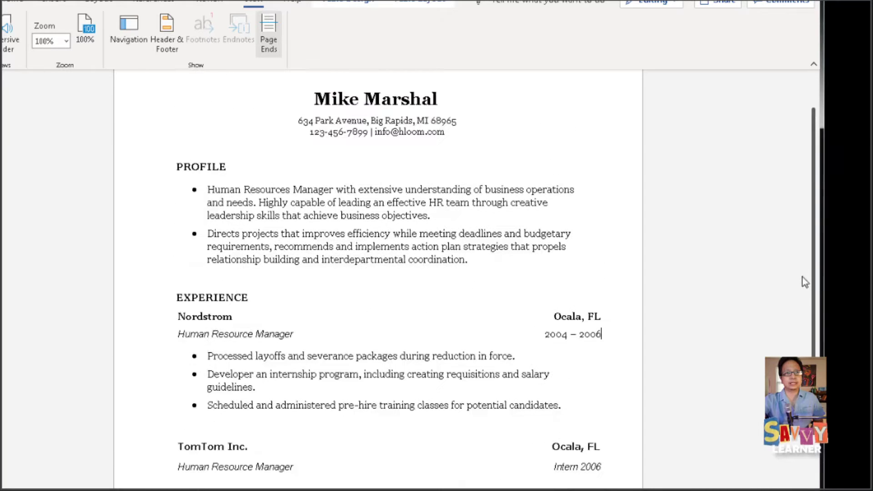
pyautogui.moveTo(566, 313); pyautogui.dragTo(604, 315)
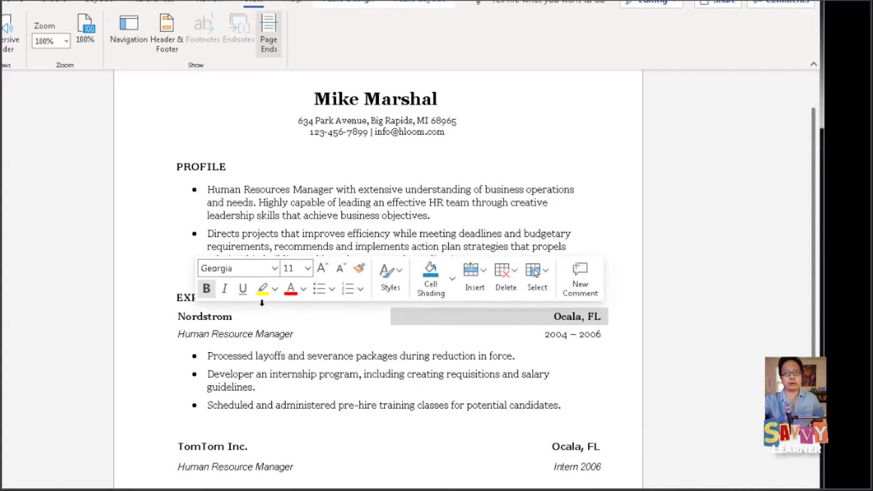
pyautogui.click(206, 289)
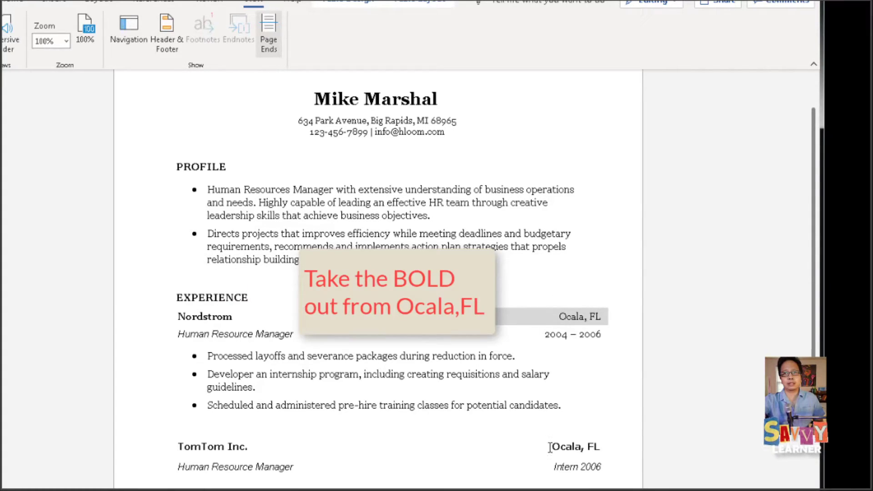
pyautogui.moveTo(550, 447); pyautogui.dragTo(597, 449)
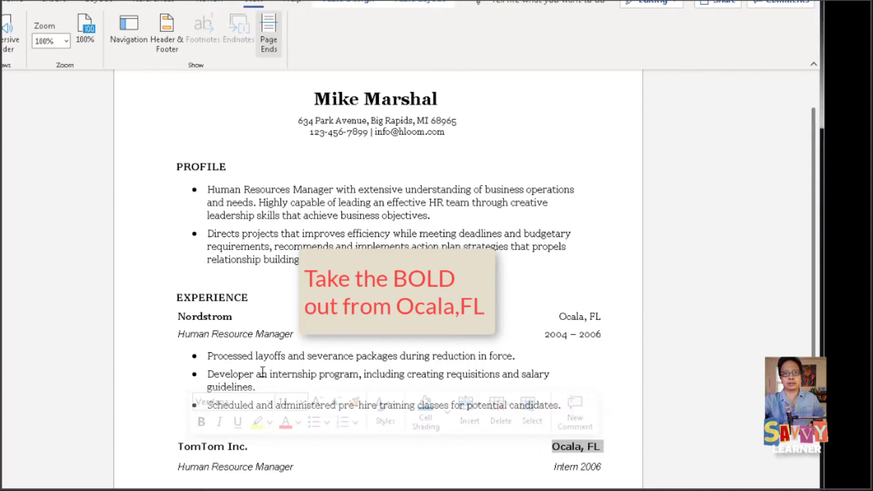
pyautogui.click(202, 411)
pyautogui.scroll(-5, 563, 357)
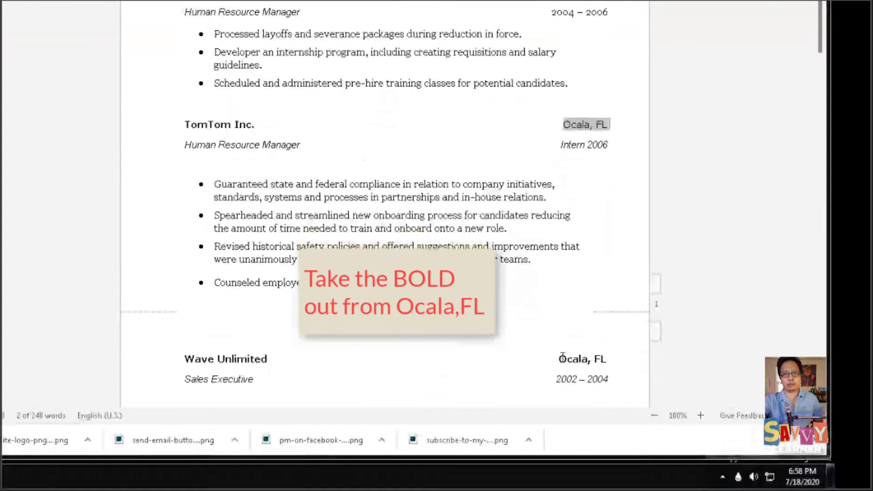
# - Remove the bold formatting from "Ocala, FL" in the Wave Unlimited heading
pyautogui.moveTo(563, 358); pyautogui.dragTo(629, 359)
pyautogui.click(221, 339)
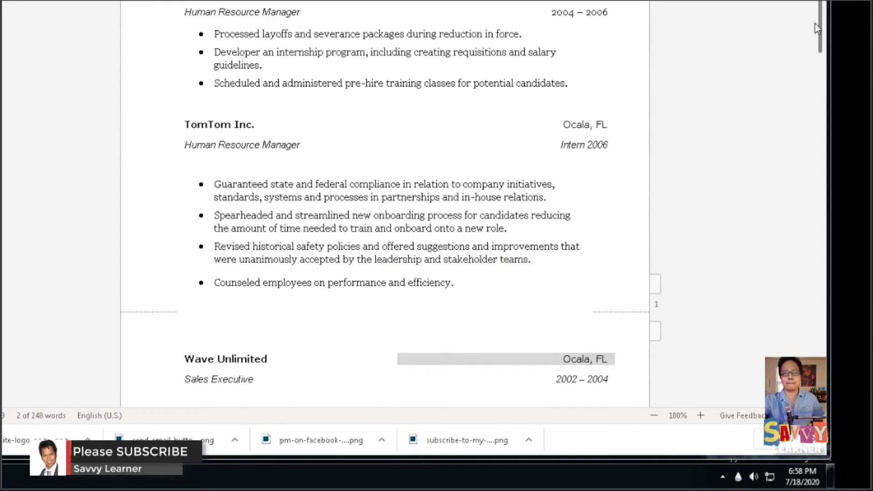
pyautogui.scroll(-6, 827, 130)
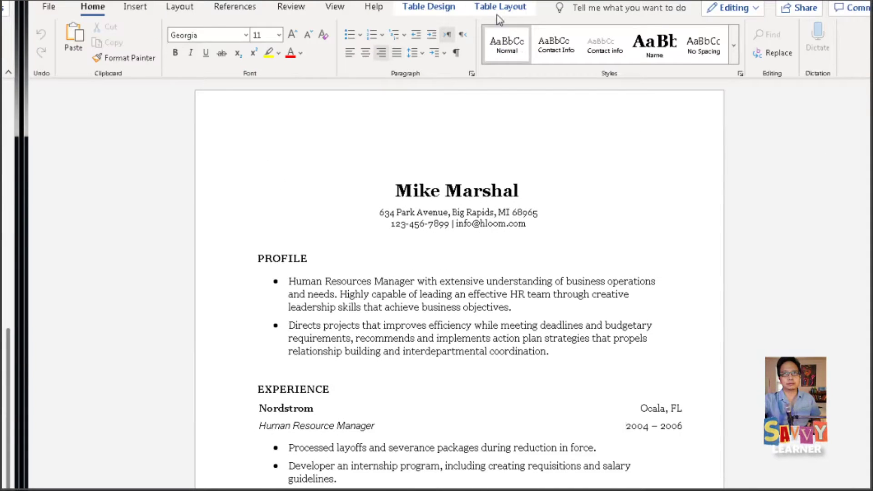
# - Apply the full-grid table style to the Nordstrom table and narrow its right column
pyautogui.click(447, 11)
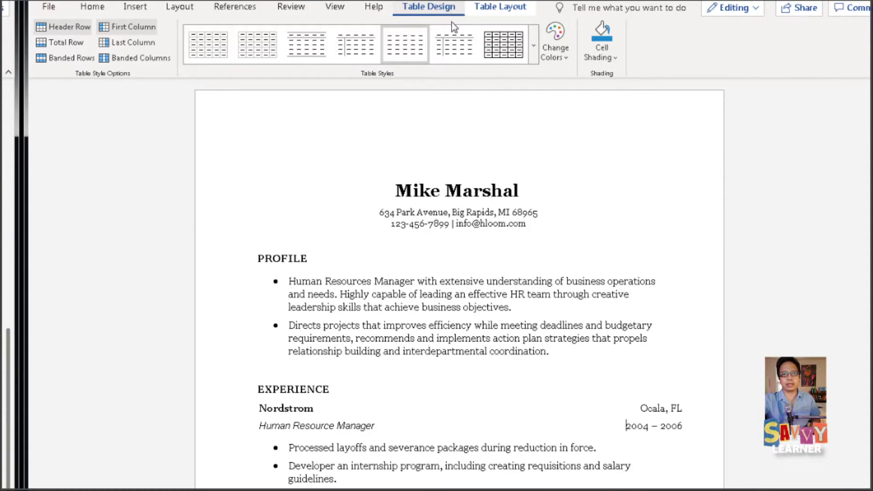
pyautogui.click(505, 51)
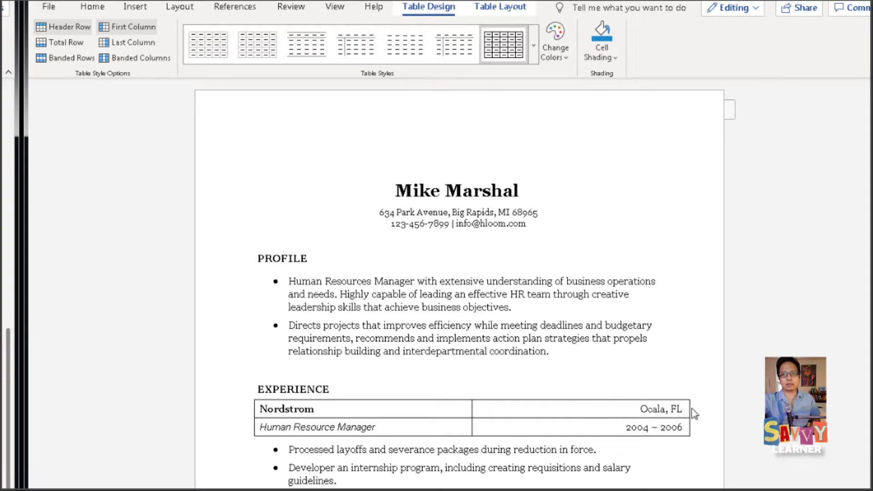
pyautogui.moveTo(689, 409); pyautogui.dragTo(668, 408)
pyautogui.moveTo(658, 411); pyautogui.dragTo(662, 409)
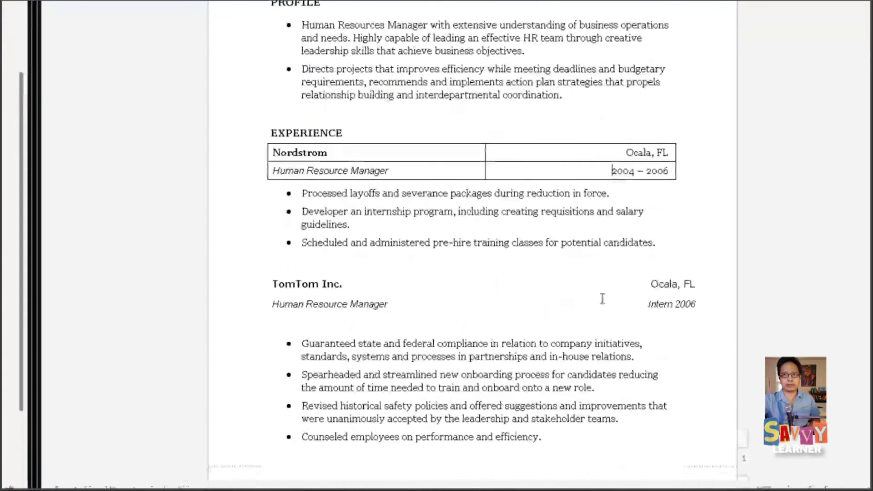
# - Narrow the right columns of the TomTom Inc. and Wave Unlimited tables to bring their locations and dates inward
pyautogui.moveTo(701, 289); pyautogui.dragTo(678, 288)
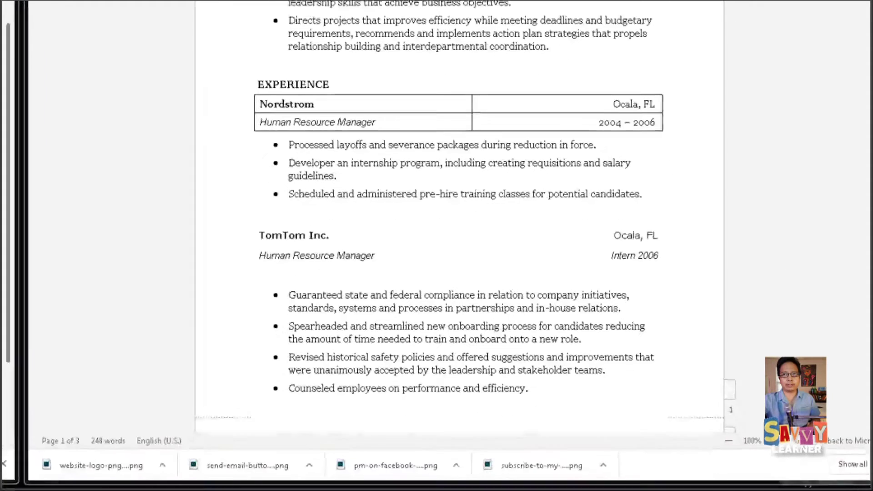
pyautogui.scroll(-4, 445, 191)
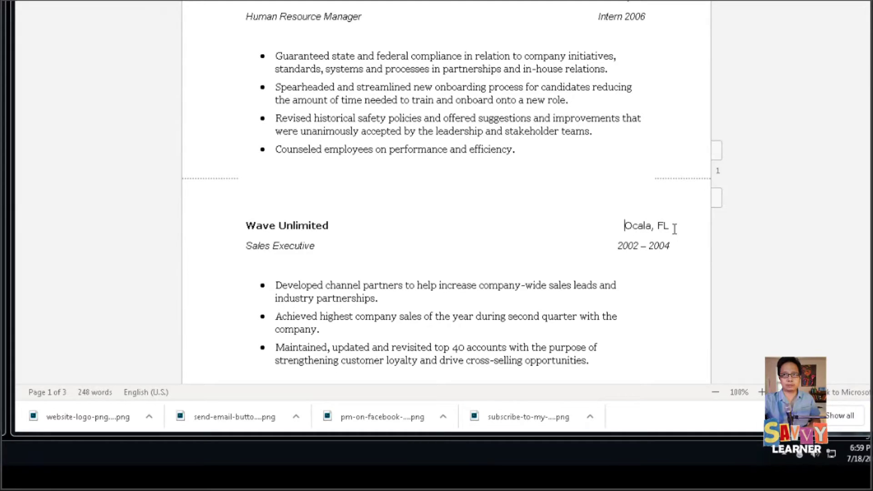
pyautogui.moveTo(675, 234); pyautogui.dragTo(650, 237)
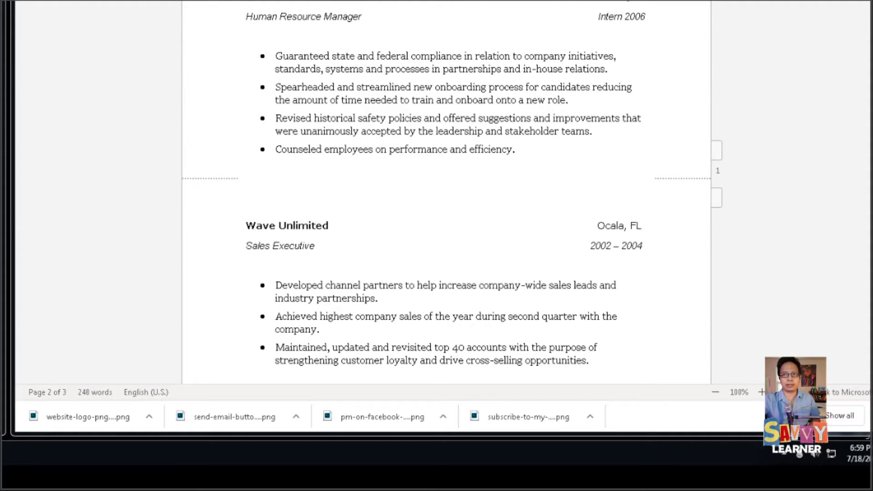
# - Narrow the right columns of both Florida State University tables in the EDUCATION section so their edges align
pyautogui.scroll(-7, 655, 163)
pyautogui.click(621, 136)
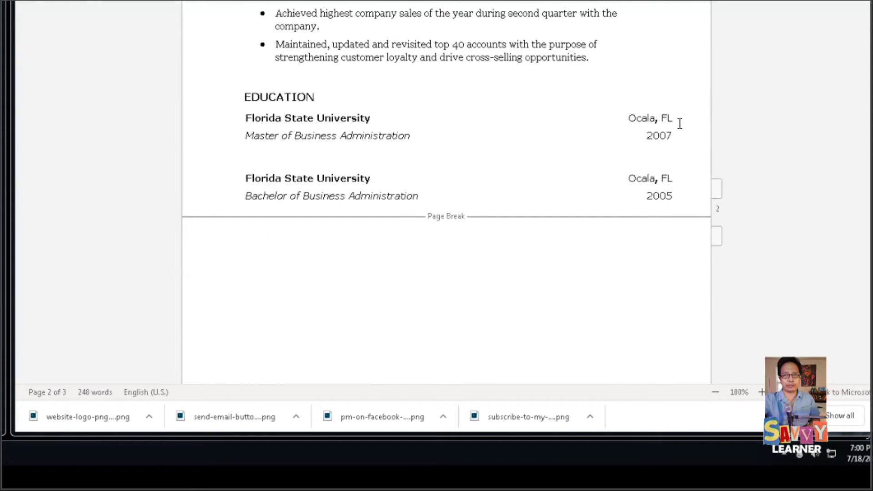
pyautogui.moveTo(671, 122); pyautogui.dragTo(642, 132)
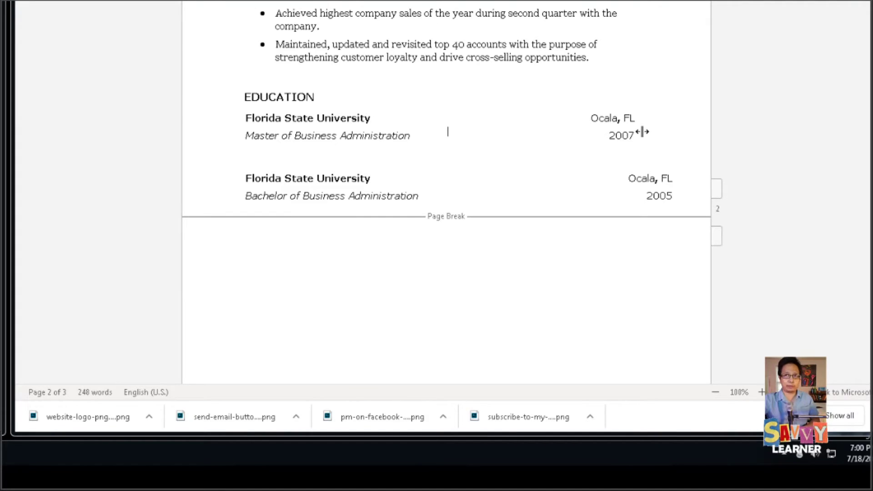
pyautogui.click(672, 179)
pyautogui.moveTo(679, 186); pyautogui.dragTo(641, 190)
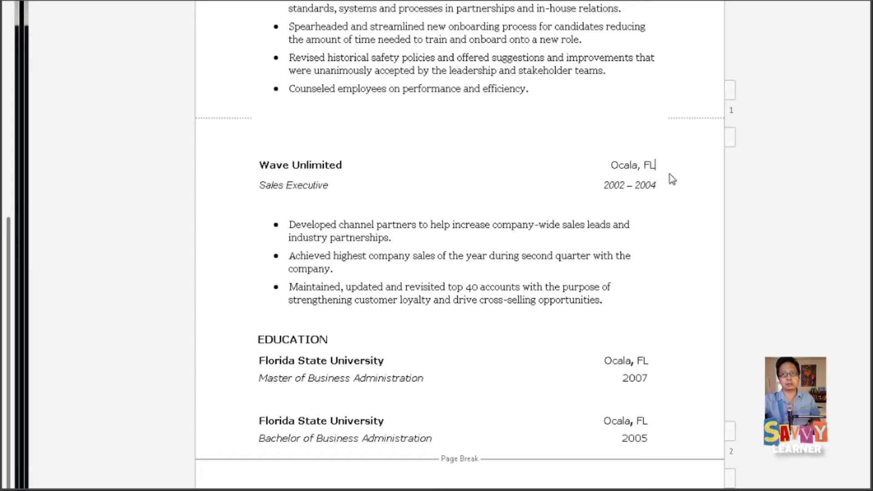
# - Move the right edges of the Wave Unlimited, TomTom Inc. and Nordstrom tables slightly further inward to align with the EDUCATION tables
pyautogui.moveTo(662, 176); pyautogui.dragTo(646, 177)
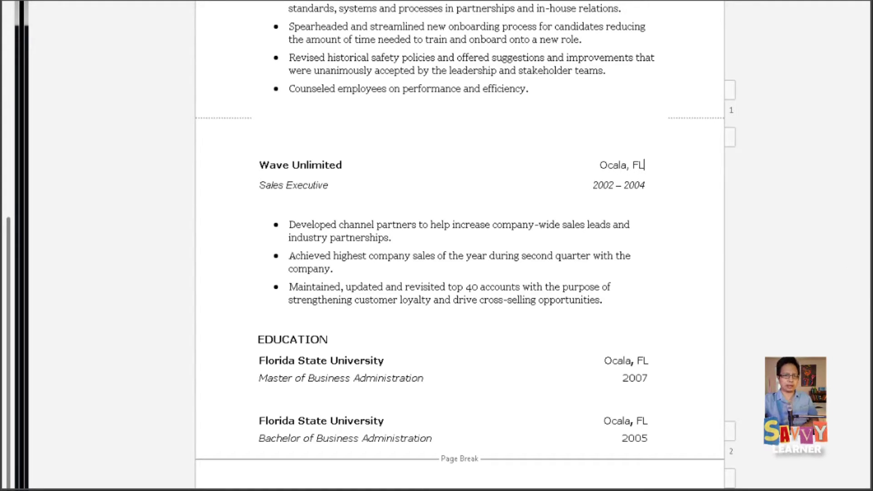
pyautogui.scroll(6, 855, 198)
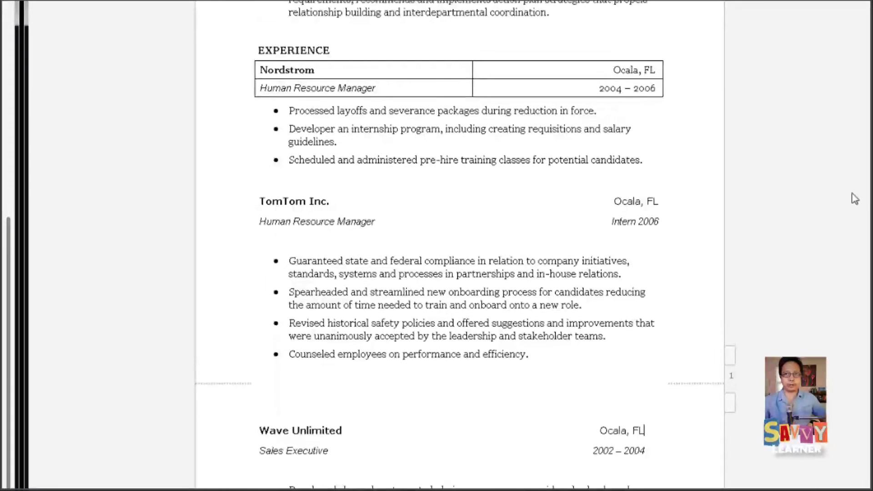
pyautogui.moveTo(666, 207); pyautogui.dragTo(651, 211)
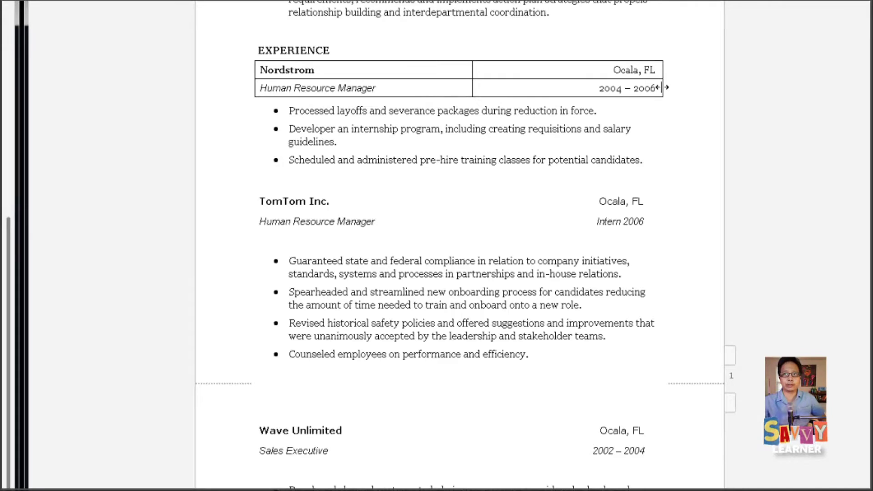
pyautogui.moveTo(662, 86); pyautogui.dragTo(646, 94)
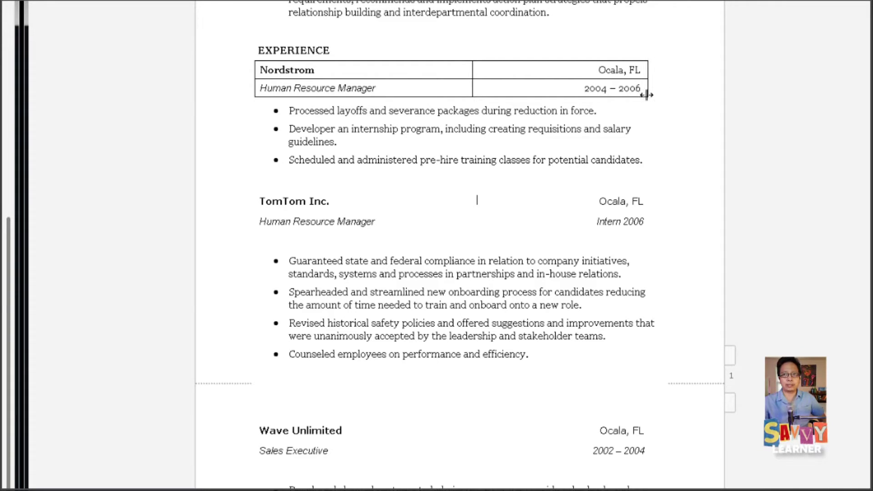
# - Remove the Nordstrom table's borders and add blank lines below the EXPERIENCE heading and below the "2004 – 2006" dates
pyautogui.click(275, 245)
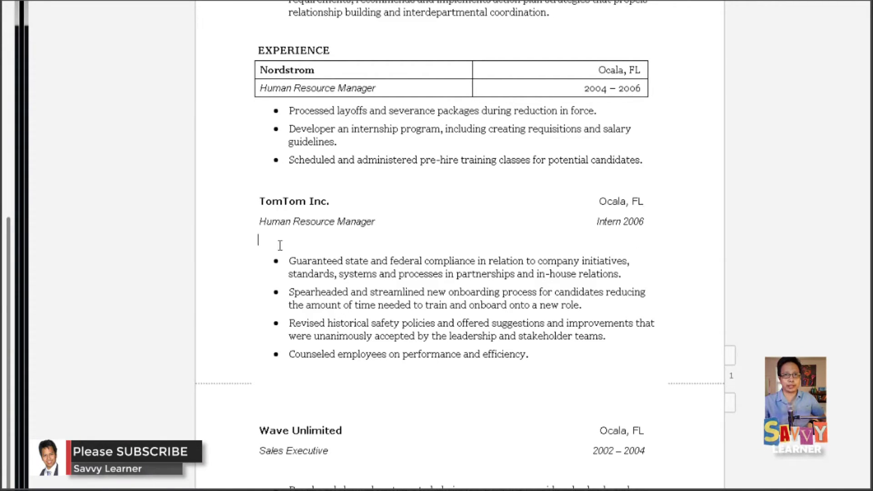
pyautogui.doubleClick(263, 235)
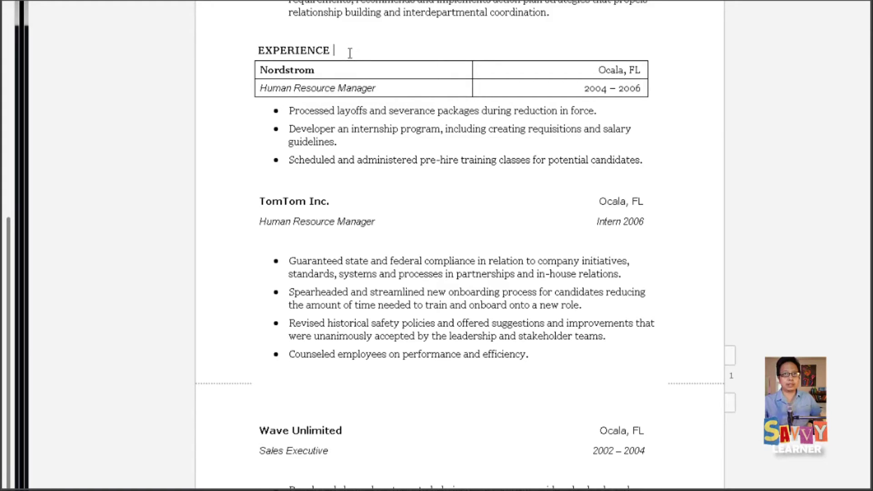
pyautogui.press('Return')
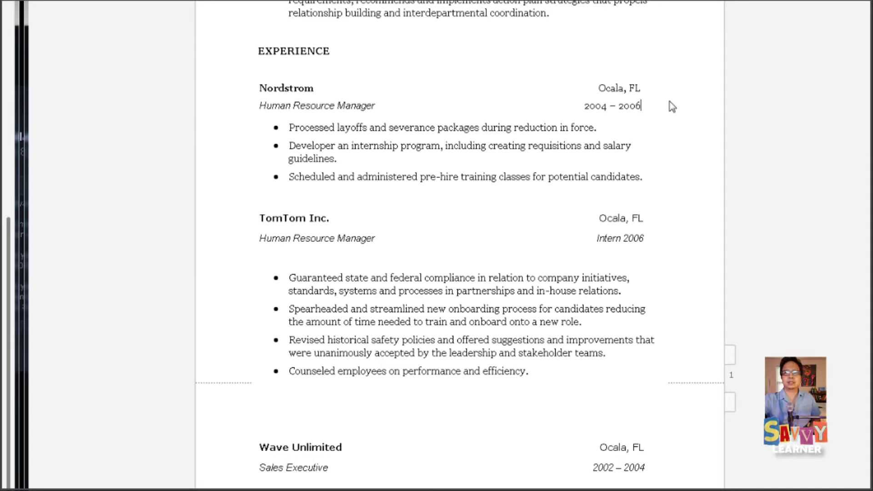
pyautogui.press('Return')
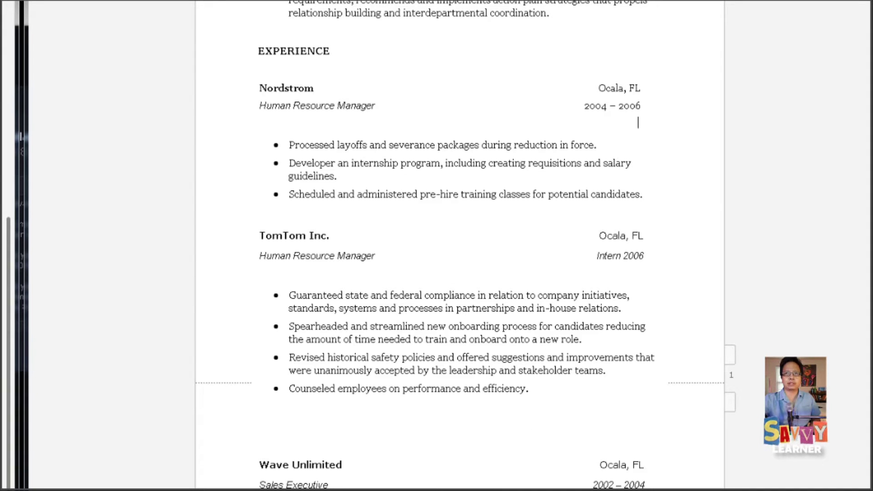
# - Check the spacing through the resume and open it in Reading View
pyautogui.scroll(-9, 636, 121)
pyautogui.scroll(10, 459, 246)
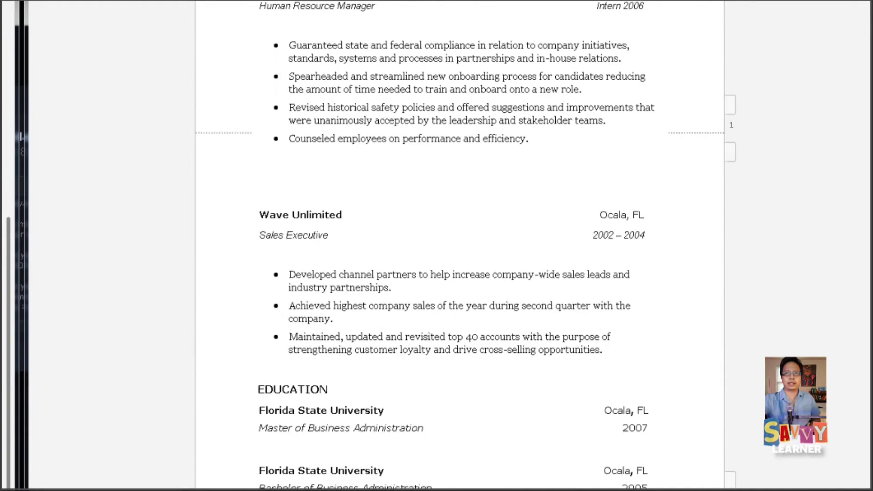
pyautogui.scroll(3, 459, 246)
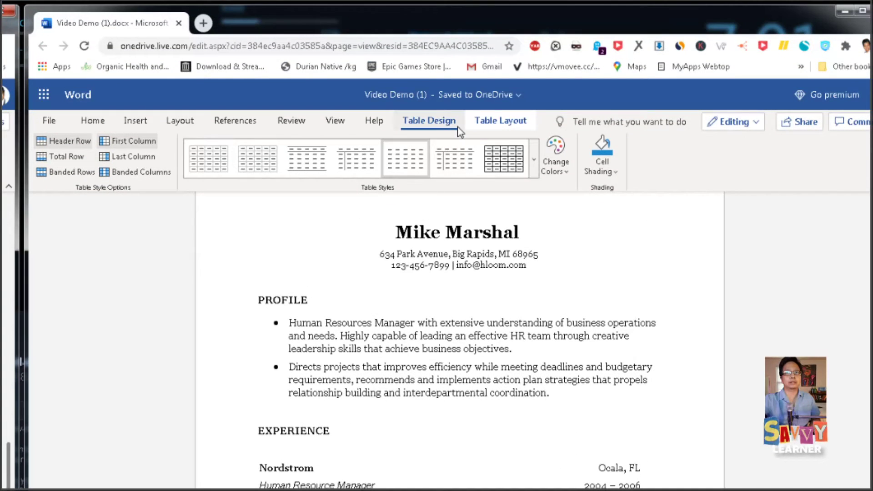
pyautogui.click(341, 123)
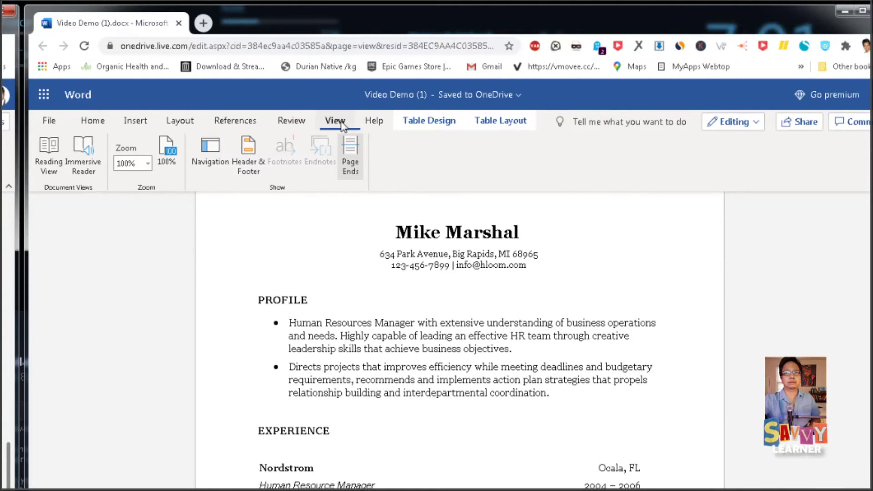
pyautogui.click(52, 153)
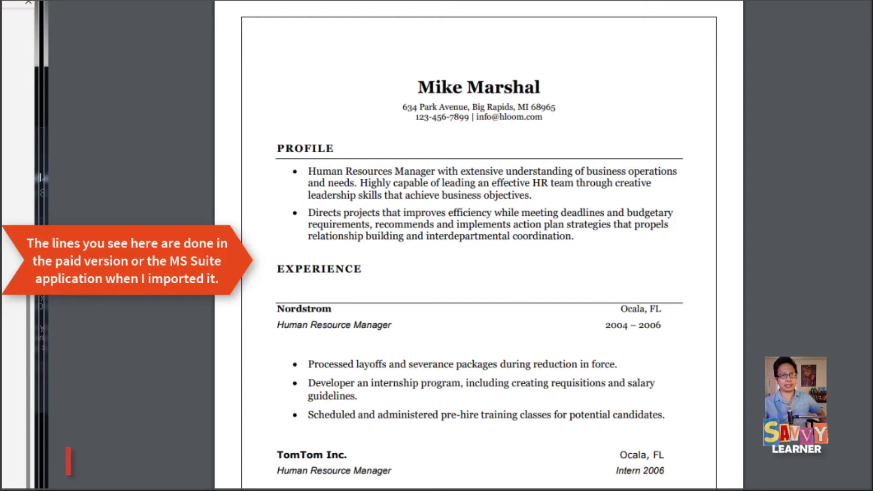
# - Examine the heading lines, table alignment and page borders across the resume's pages in Reading View
pyautogui.scroll(-10, 479, 246)
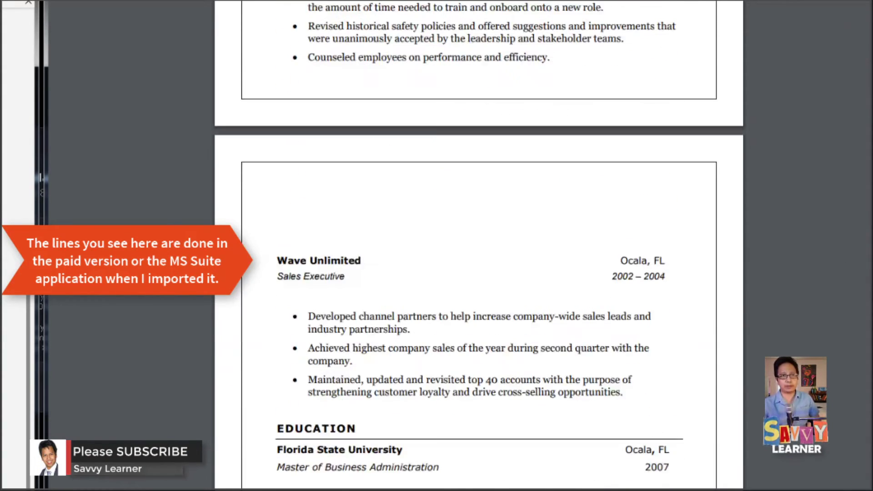
pyautogui.scroll(1, 479, 245)
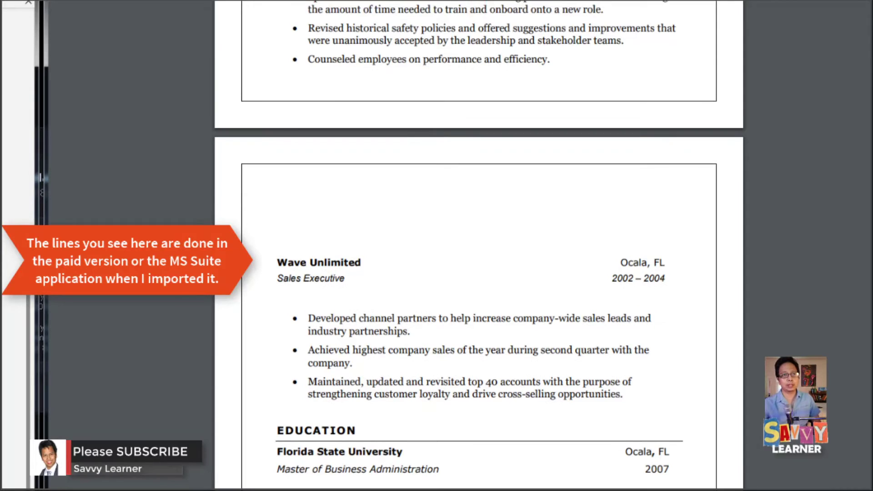
pyautogui.scroll(2, 479, 245)
pyautogui.scroll(8, 478, 246)
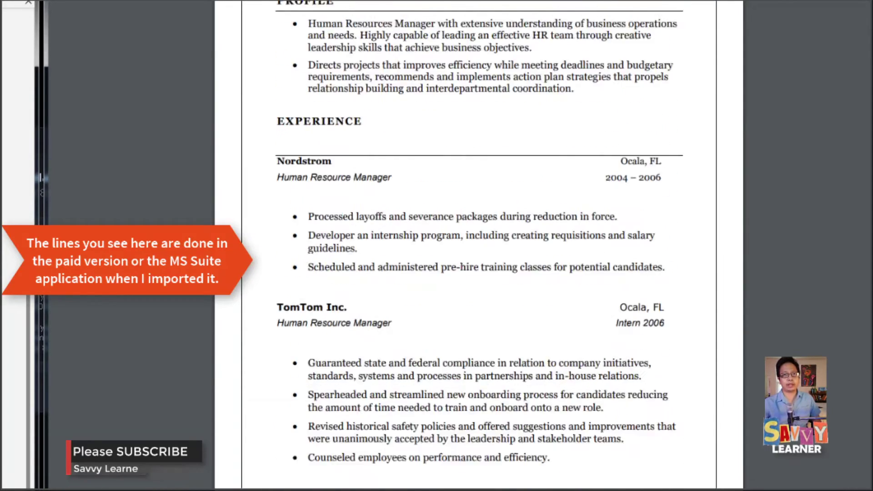
pyautogui.scroll(2, 479, 245)
pyautogui.scroll(-4, 479, 246)
pyautogui.scroll(-4, 479, 246)
pyautogui.scroll(-1, 478, 245)
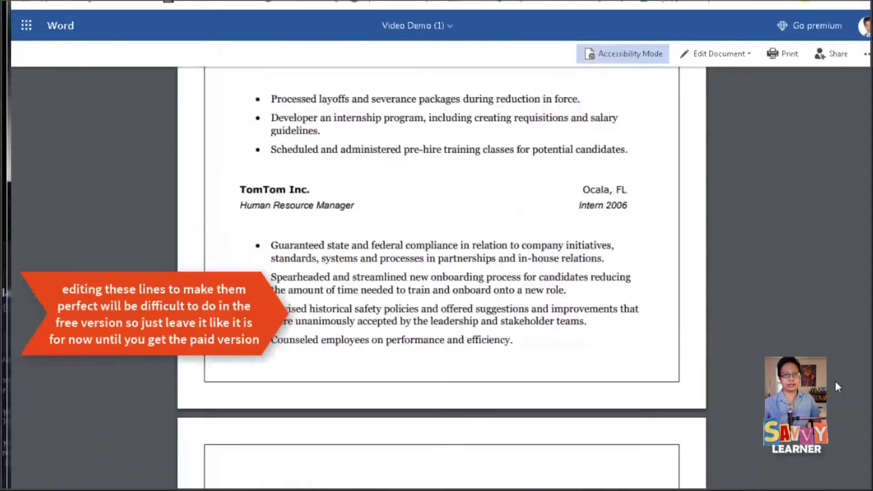
pyautogui.scroll(6, 479, 246)
pyautogui.scroll(4, 795, 312)
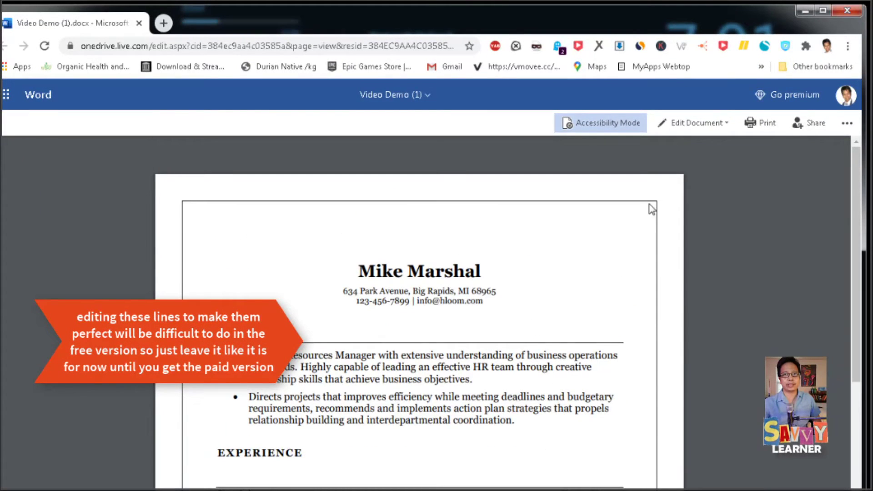
# - Return the resume to editing and place the cursor after "Human Resource Manager" in the Nordstrom table
pyautogui.click(691, 123)
pyautogui.click(684, 146)
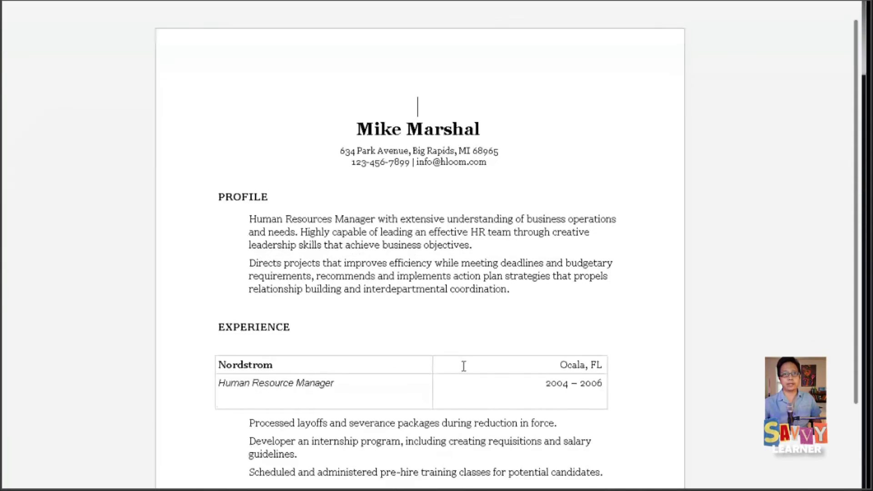
pyautogui.click(301, 371)
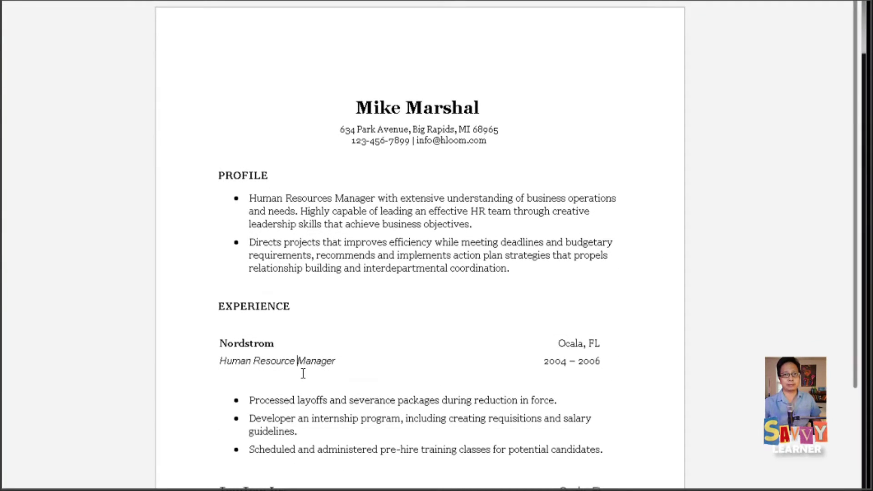
pyautogui.click(357, 361)
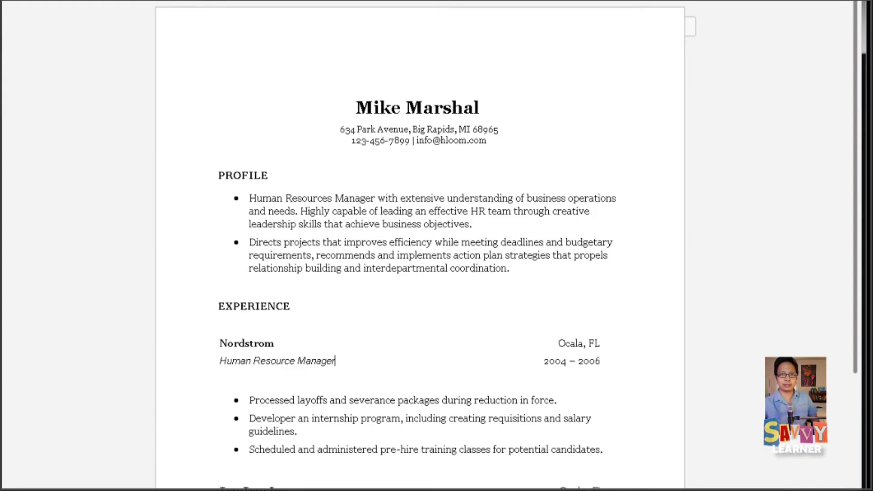
# - Delete the blank line between the EXPERIENCE heading and the Nordstrom table
pyautogui.scroll(-3, 356, 401)
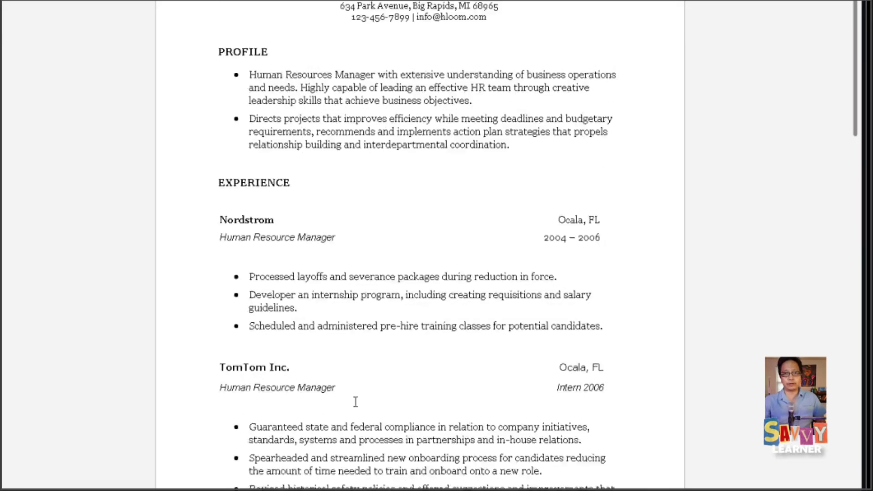
pyautogui.click(355, 402)
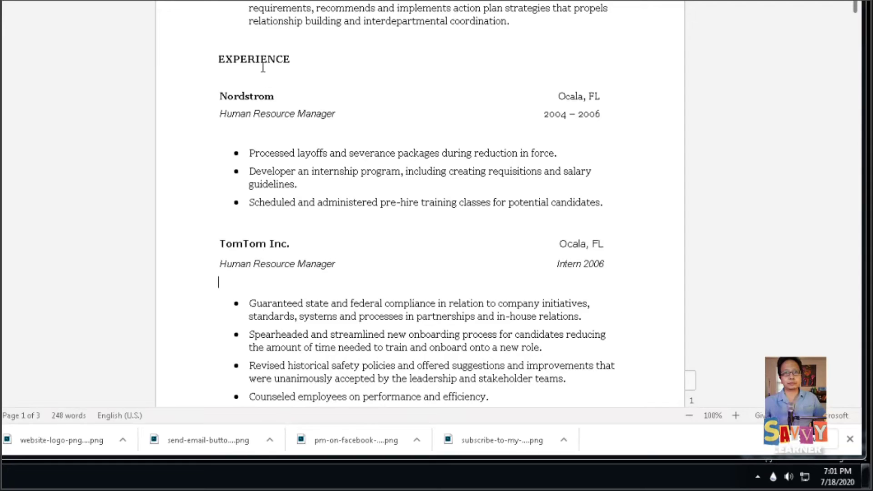
pyautogui.click(303, 57)
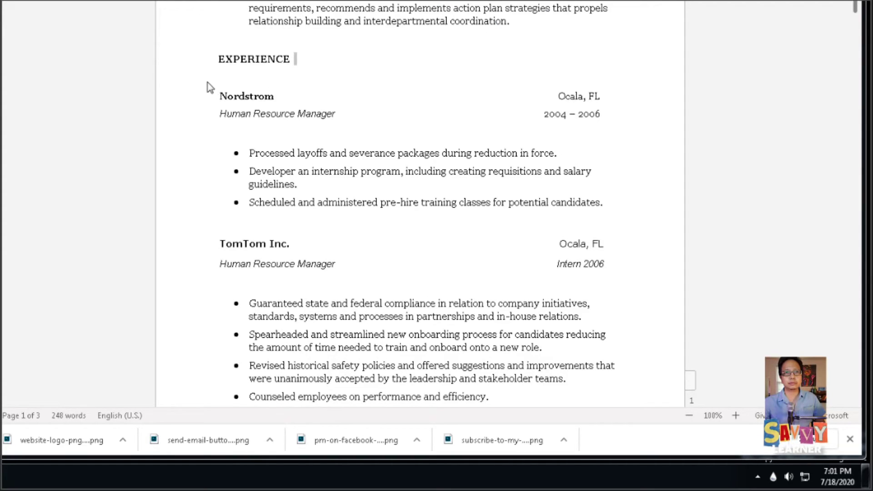
pyautogui.moveTo(221, 76); pyautogui.dragTo(644, 86)
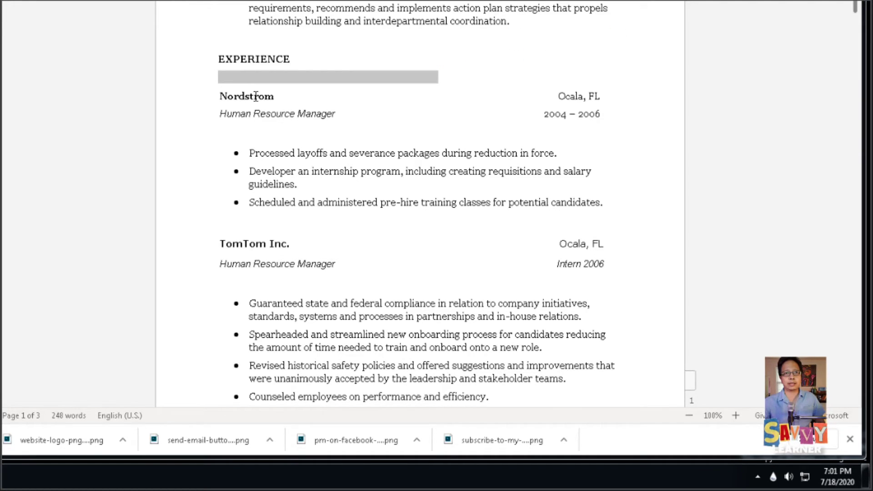
pyautogui.press('BackSpace')
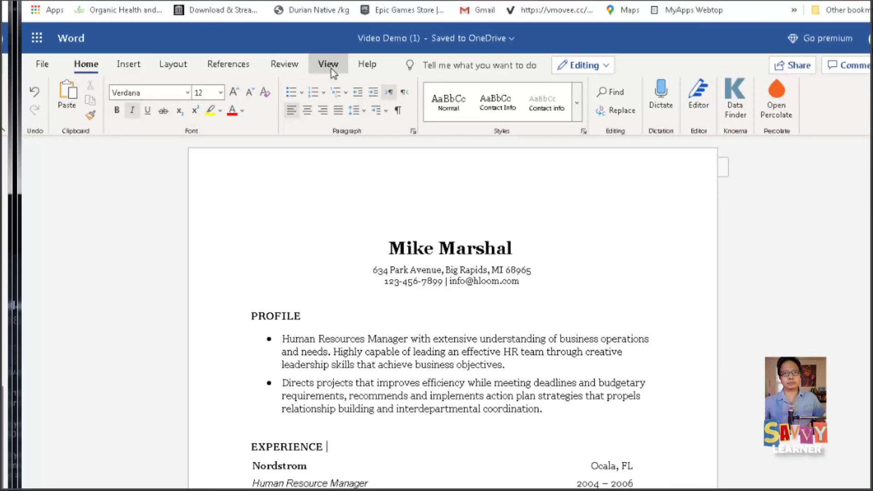
# - Open the resume in Reading View and review the spacing, heading lines and table alignment across its pages
pyautogui.click(331, 69)
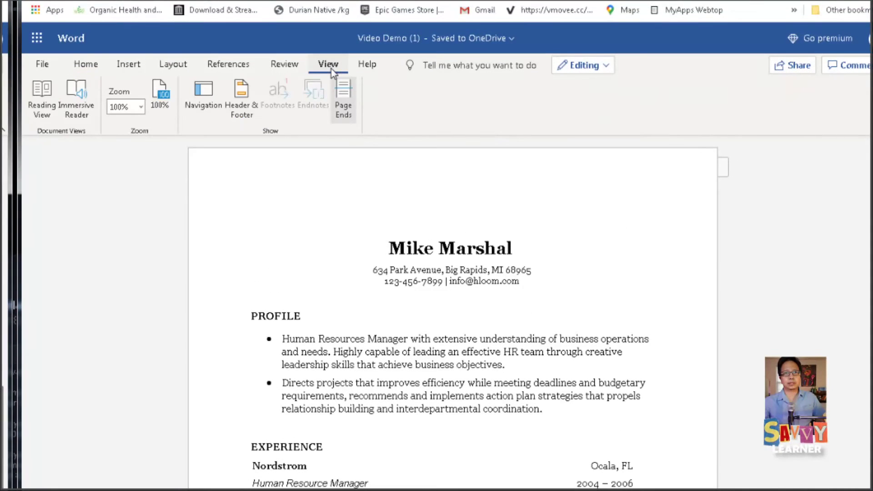
pyautogui.click(39, 98)
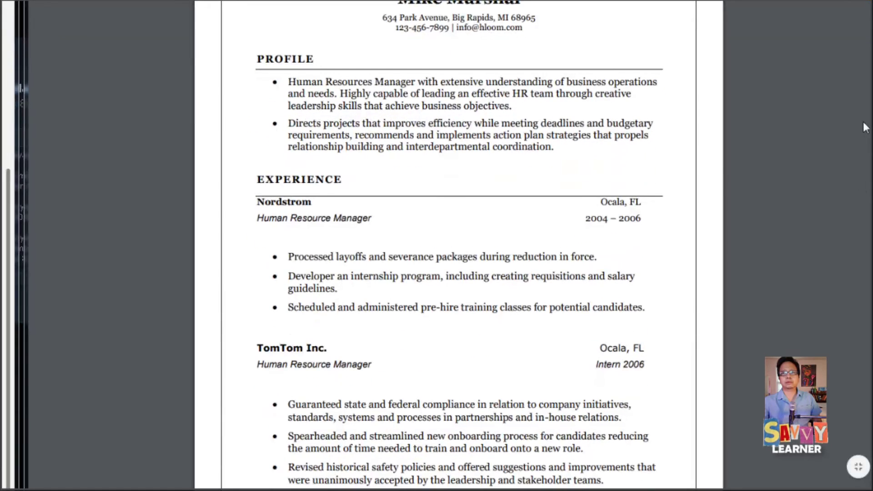
pyautogui.scroll(-5, 459, 245)
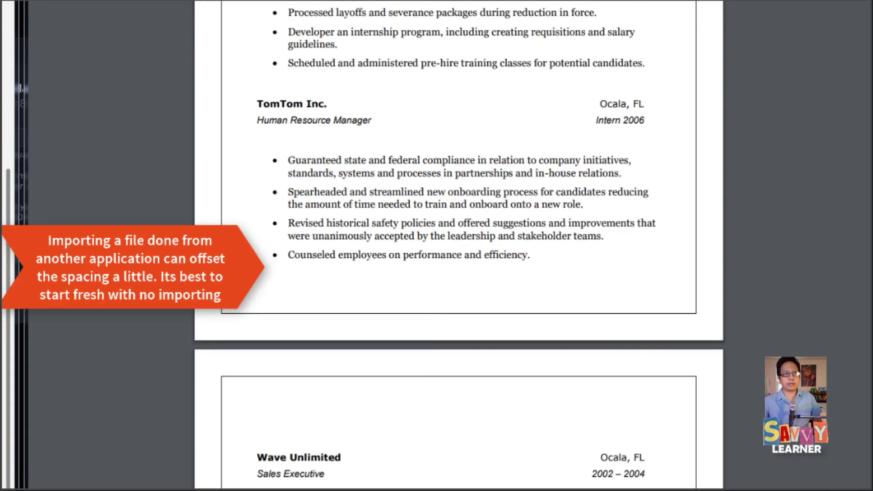
pyautogui.scroll(-5, 458, 246)
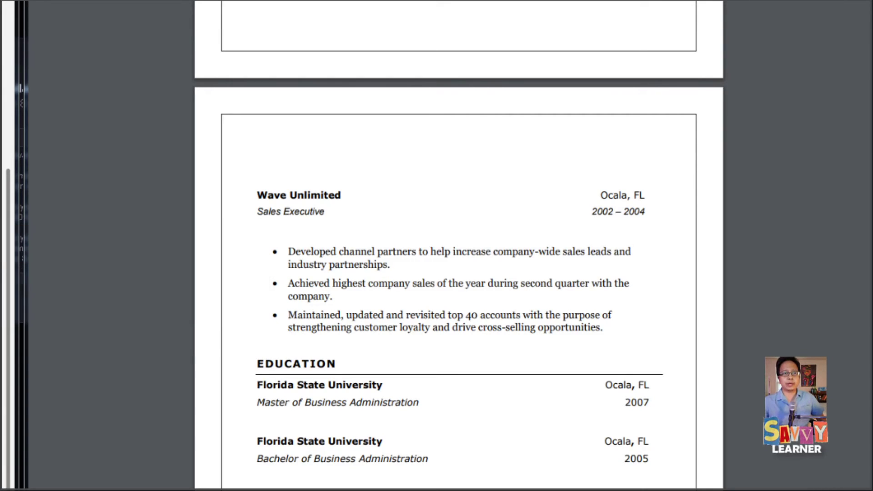
pyautogui.scroll(8, 459, 245)
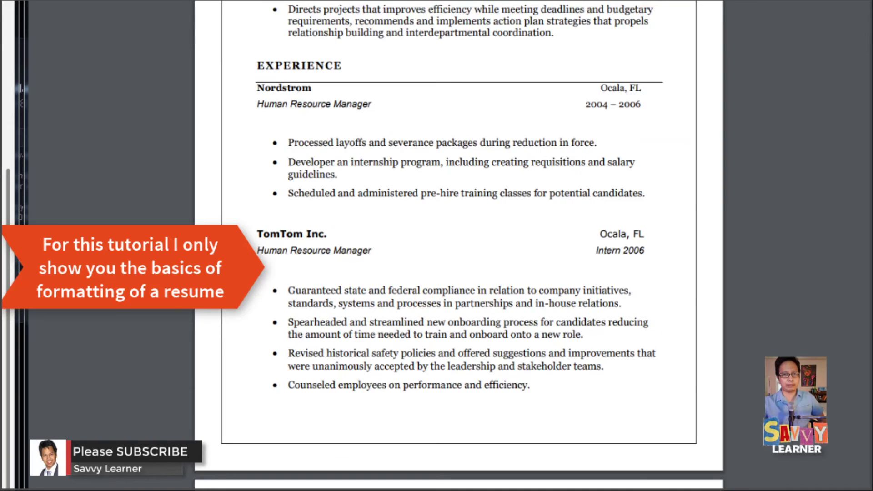
pyautogui.scroll(1, 458, 246)
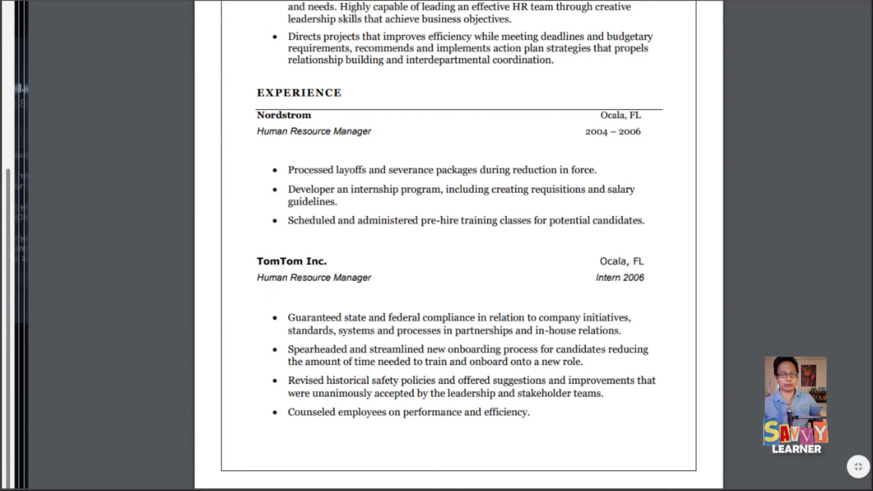
pyautogui.scroll(-9, 459, 246)
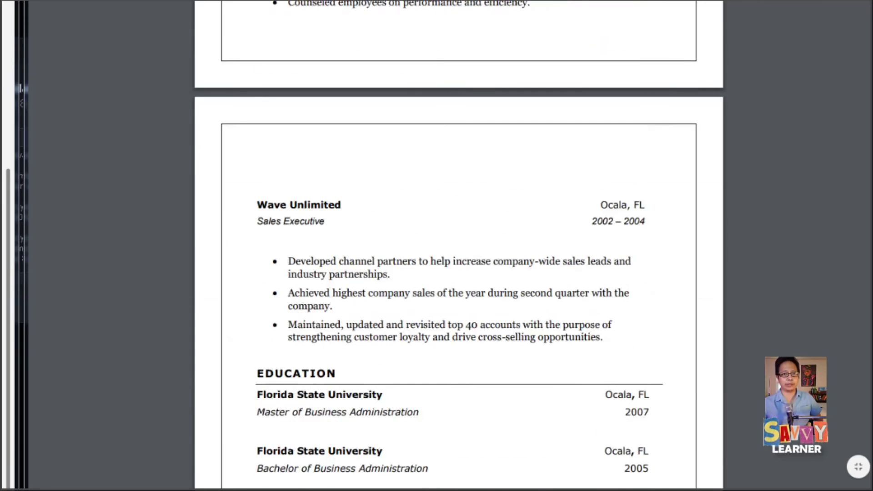